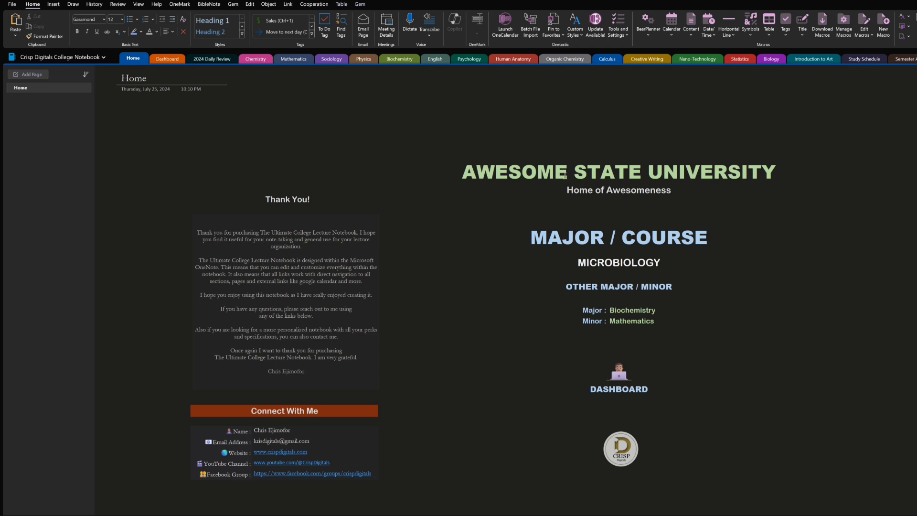
Replace the word AWESOME in the Home page's university title with KANSAS in capitals.
drag(566, 175, 468, 170)
text(Kand)
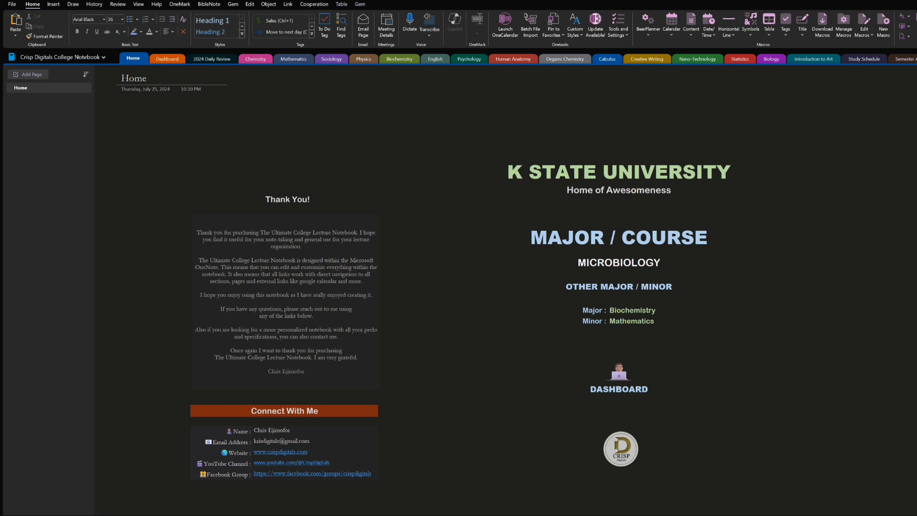
text(a)
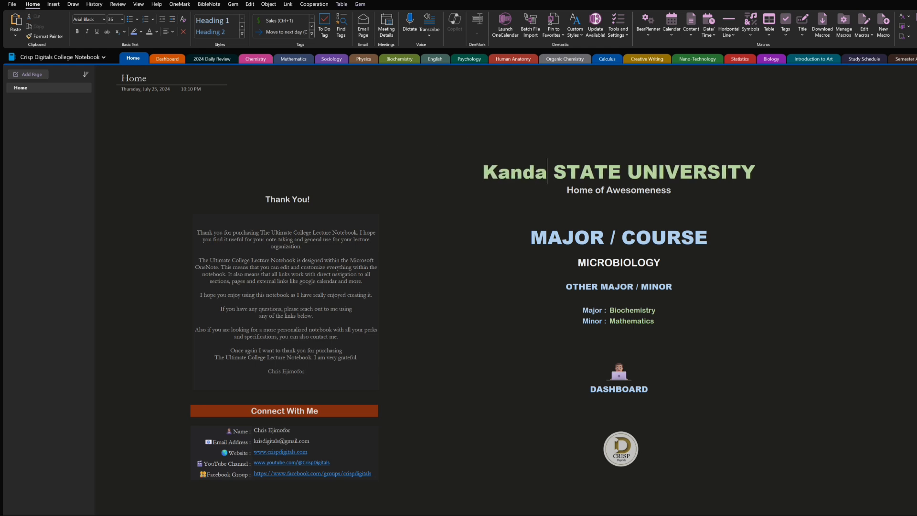
key(BackSpace)
key(BackSpace)
text(sas)
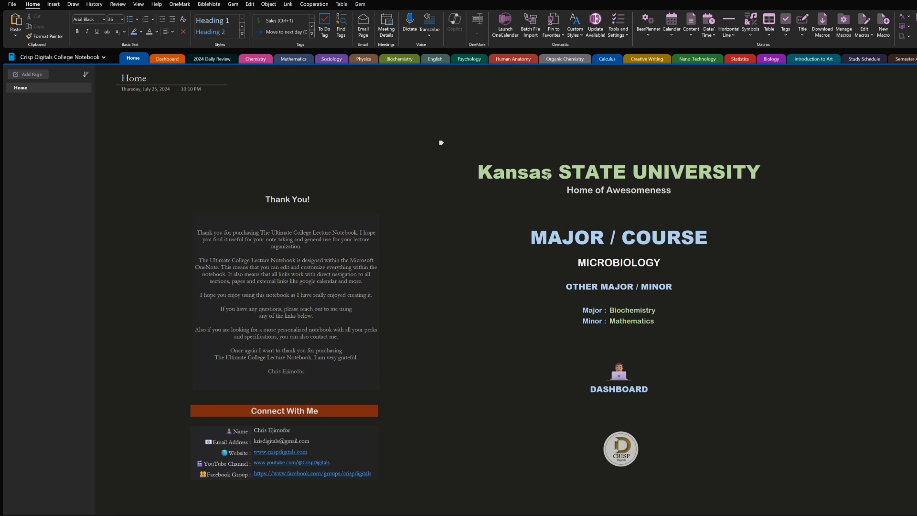
drag(553, 173, 496, 175)
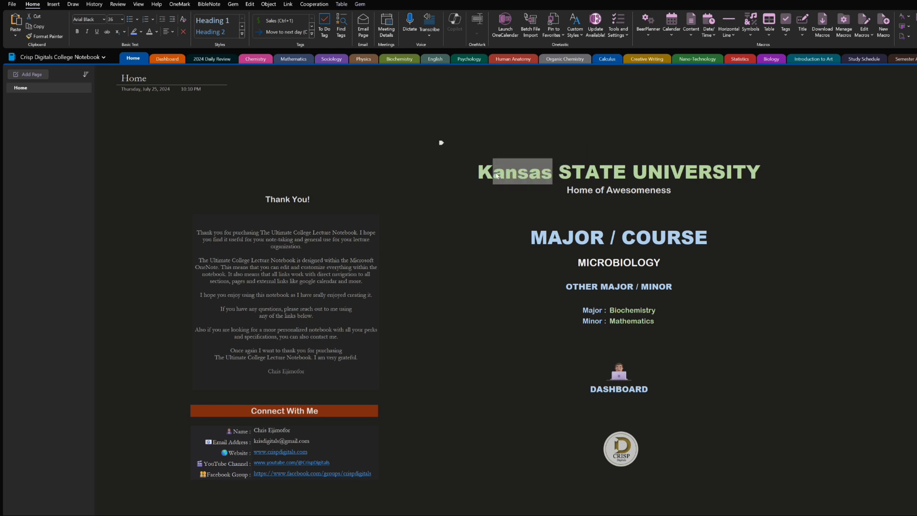
text(ANSAS)
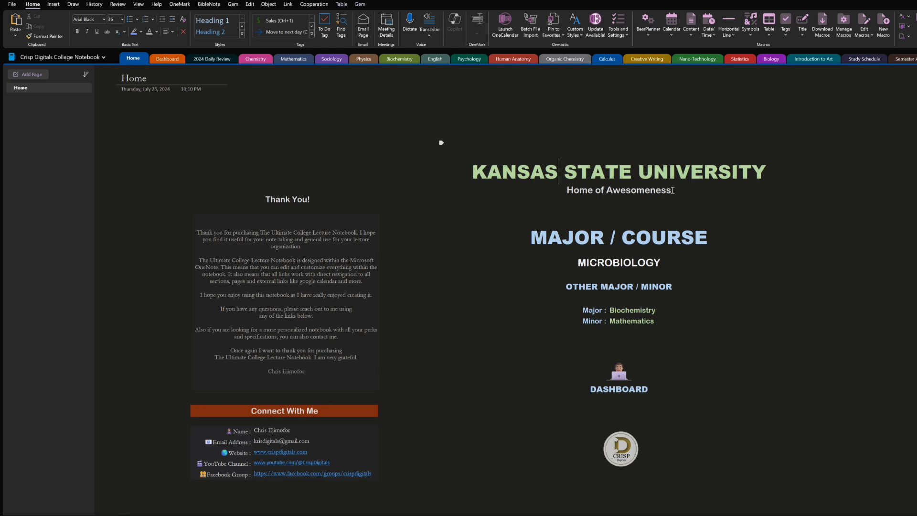
Restore the original word AWESOME in the Home page's university title.
key(shift+F3)
text(Kans)
key(BackSpace)
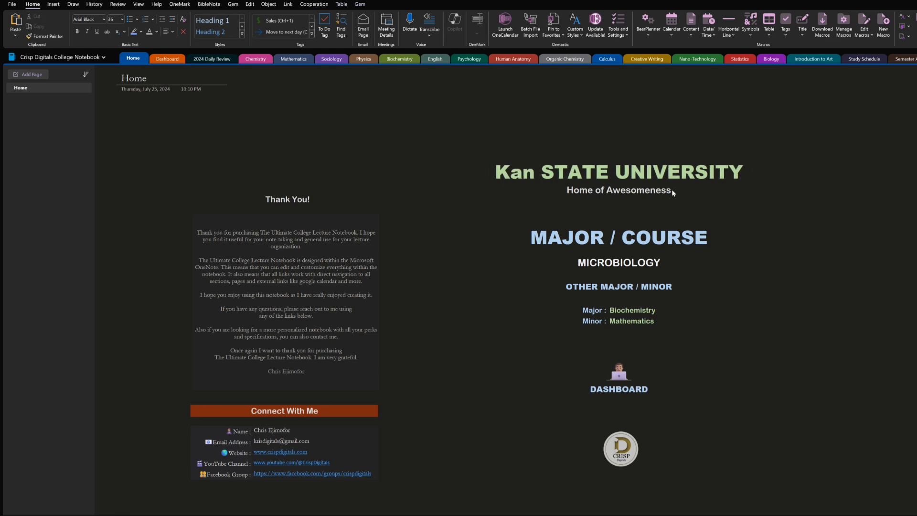
text(d)
key(ctrl+BackSpace)
text(awesome)
key(shift+F3)
key(shift+F3)
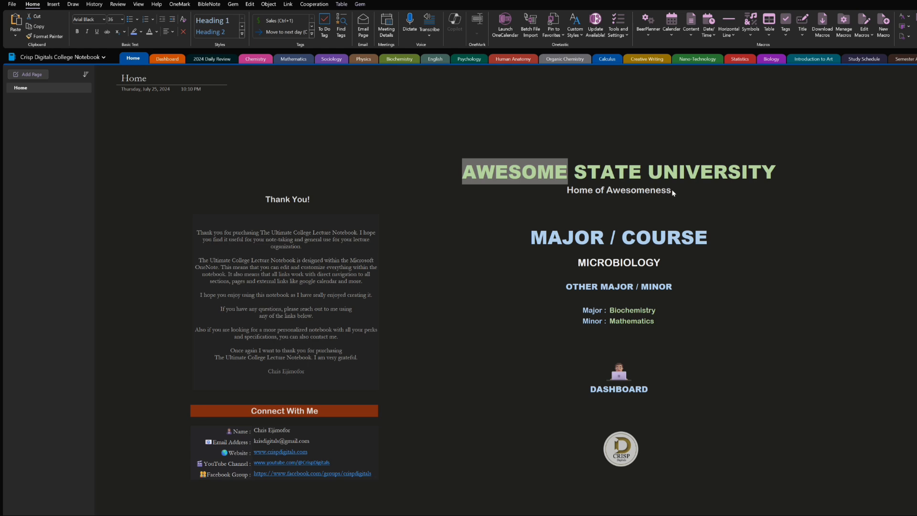
click(441, 143)
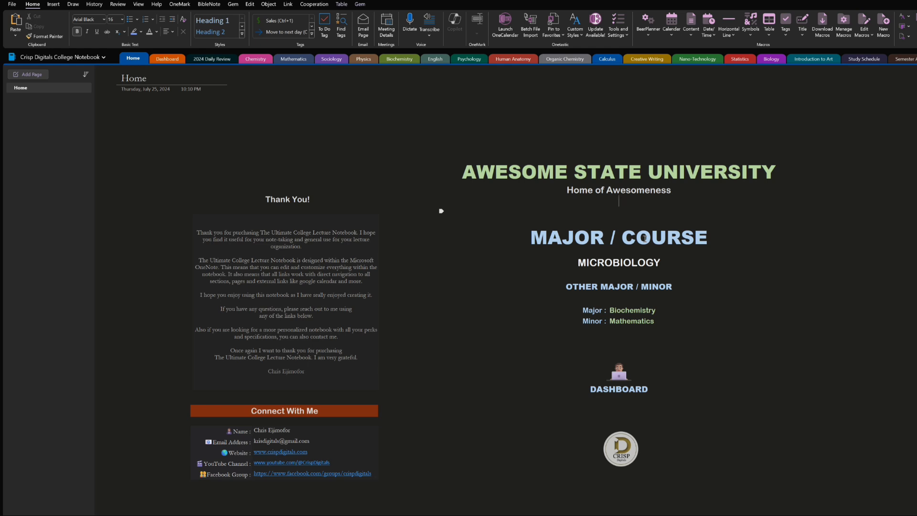
Open the Dashboard page through its link on the Home page.
click(618, 381)
click(618, 381)
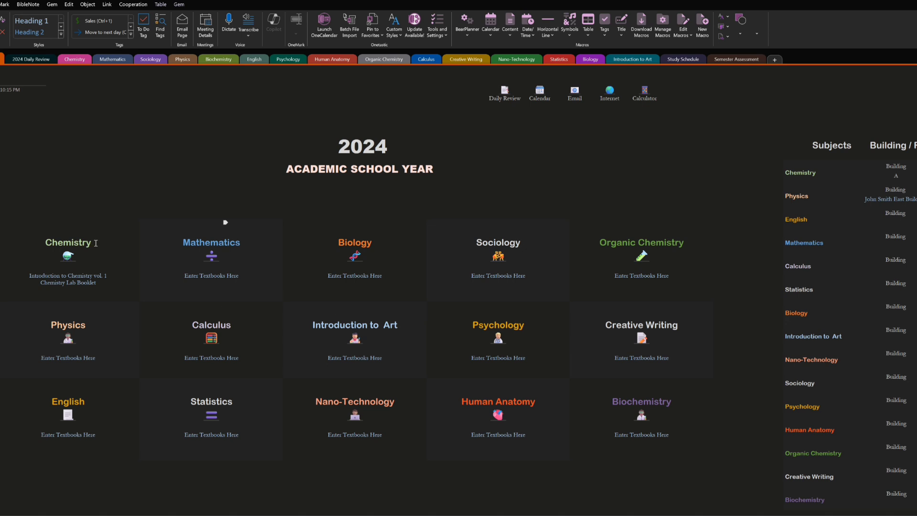
Try replacing the Biology subject heading on the Dashboard with "aCCOUNTING" and undo the replacement.
double_click(339, 244)
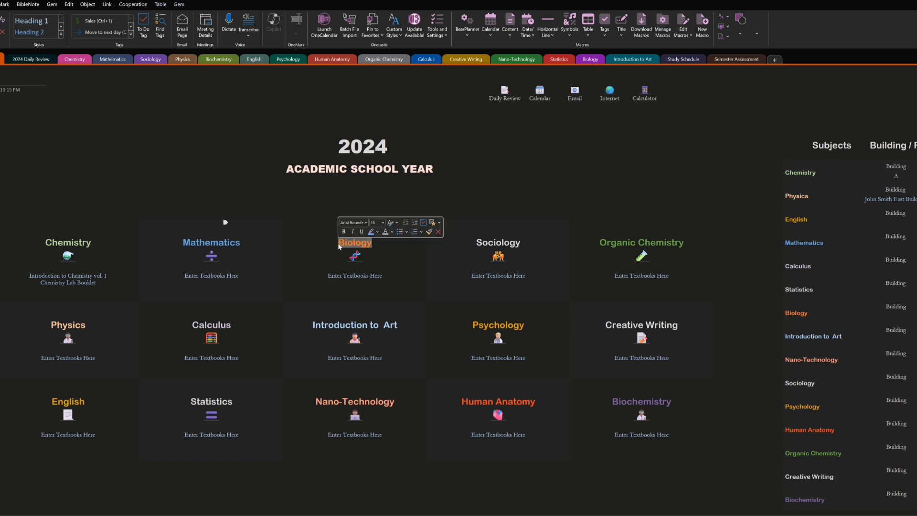
text(aCCOUNTI)
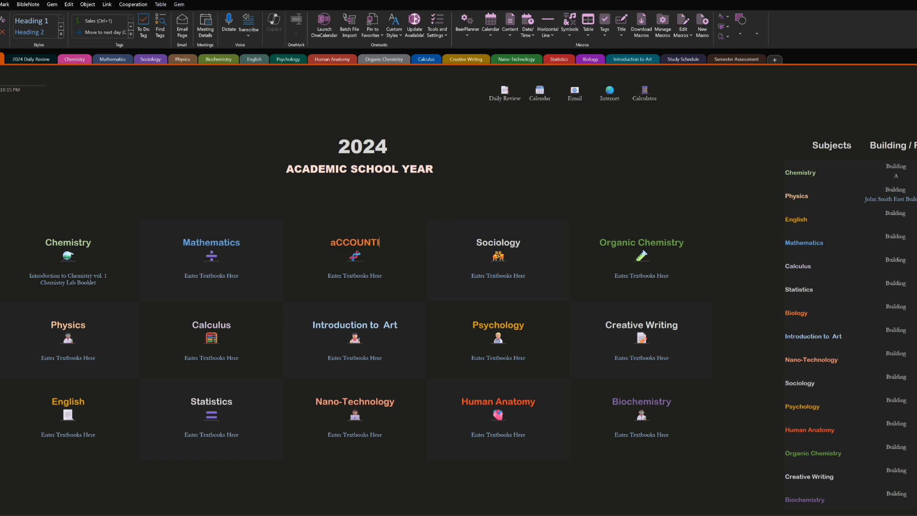
text(NG)
key(BackSpace)
key(BackSpace)
key(BackSpace)
key(BackSpace)
key(BackSpace)
key(BackSpace)
key(BackSpace)
key(BackSpace)
key(BackSpace)
key(BackSpace)
text(aCCOUNTIN)
key(ctrl+z)
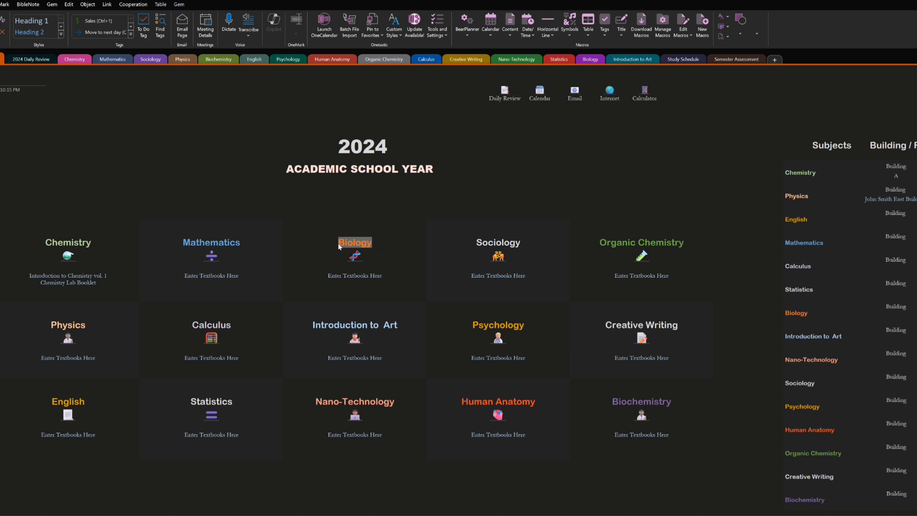
click(320, 233)
Try the Dashboard's Calendar, Email and Internet shortcuts, returning to the OneNote Dashboard.
click(541, 95)
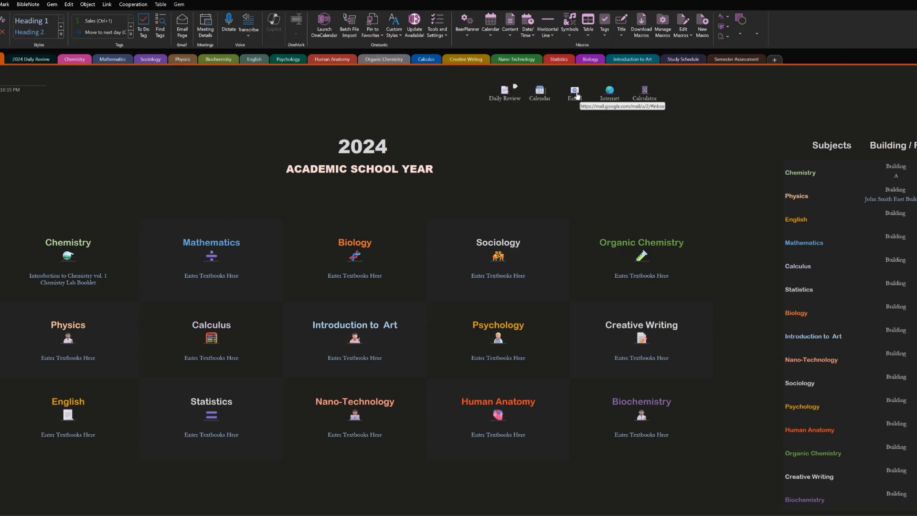
click(576, 94)
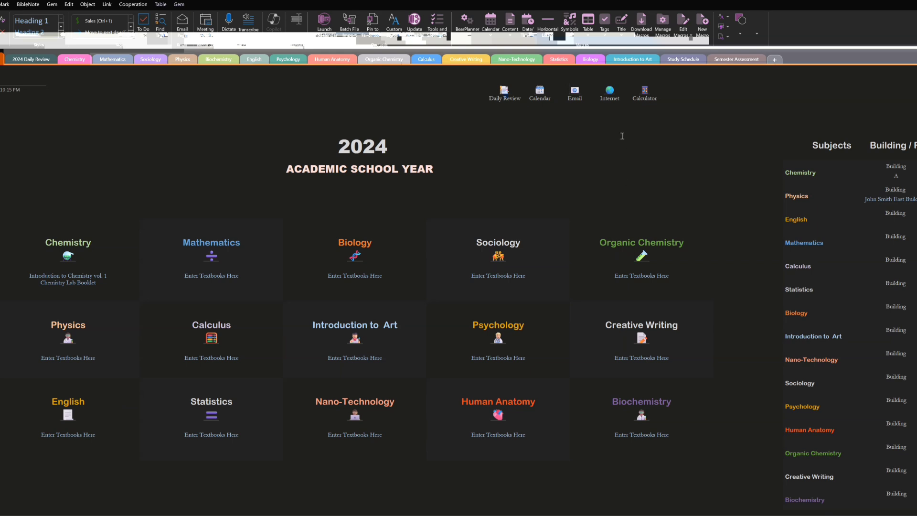
click(608, 92)
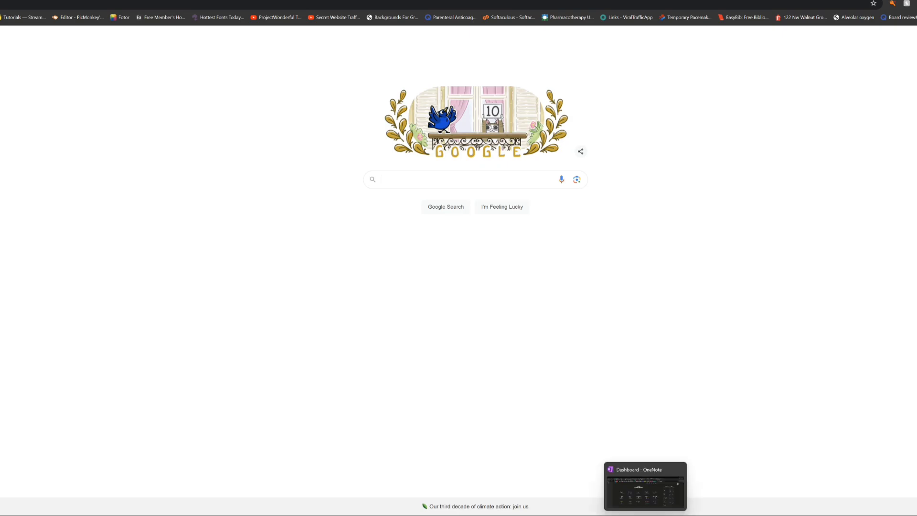
click(666, 489)
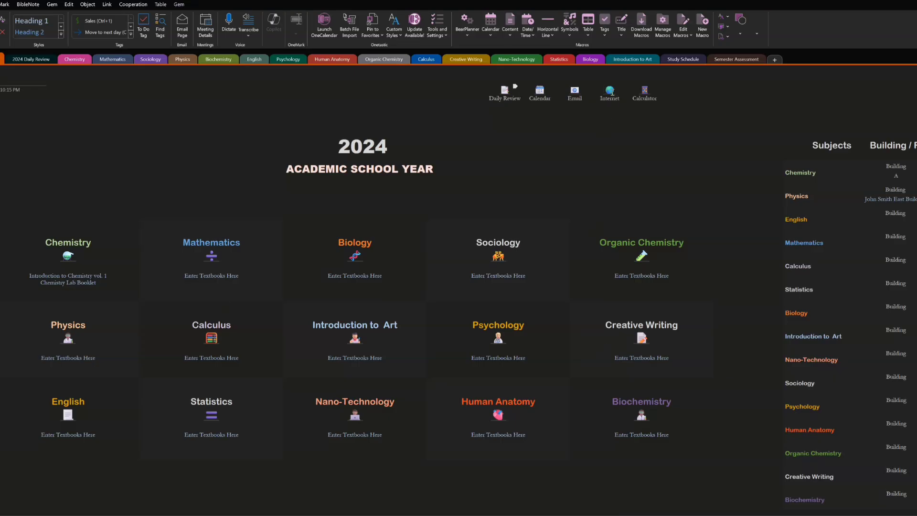
Inspect the web address behind the Dashboard's Internet shortcut in its link settings and keep it.
click(609, 90)
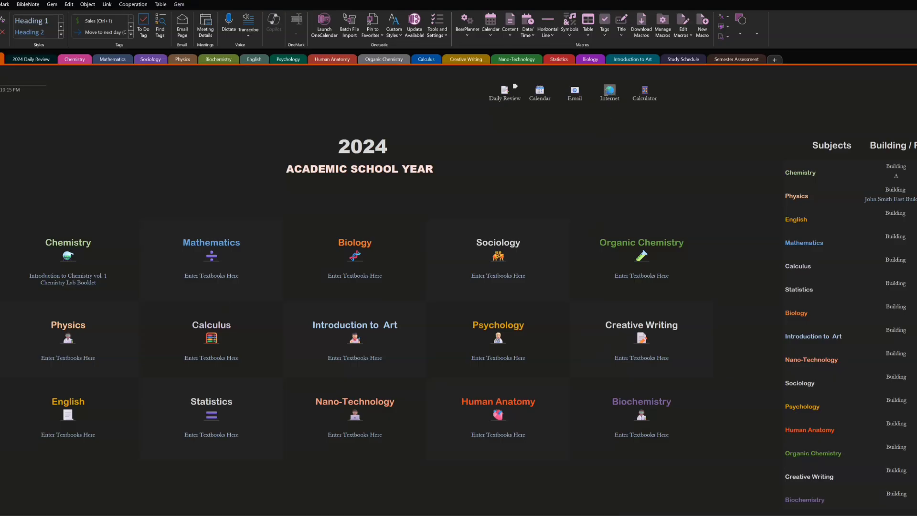
right_click(610, 92)
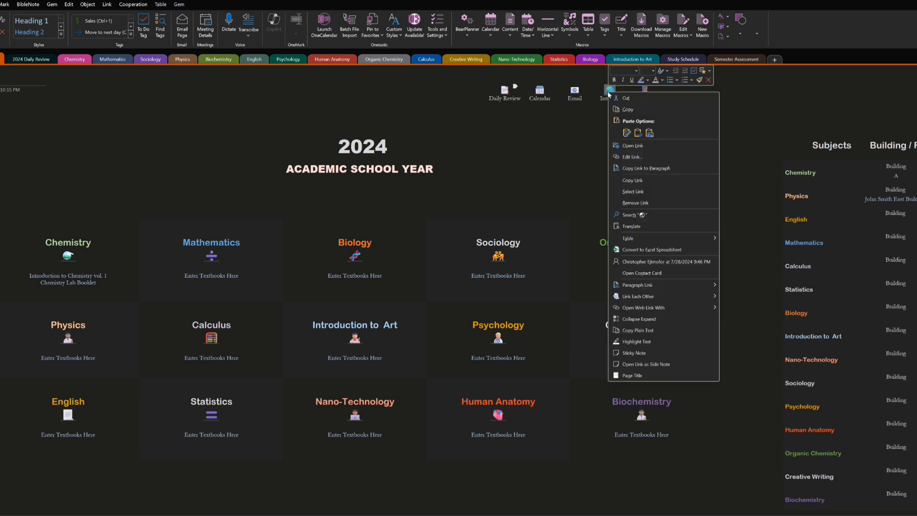
click(630, 157)
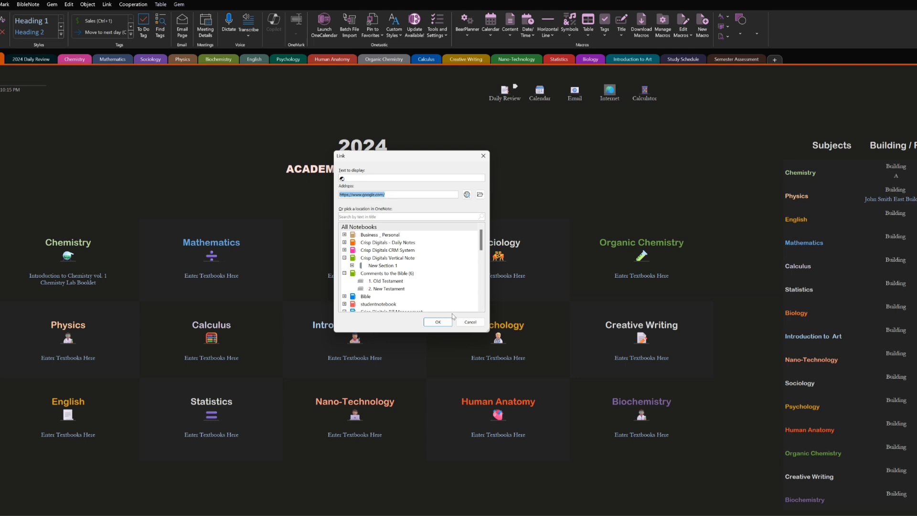
click(442, 321)
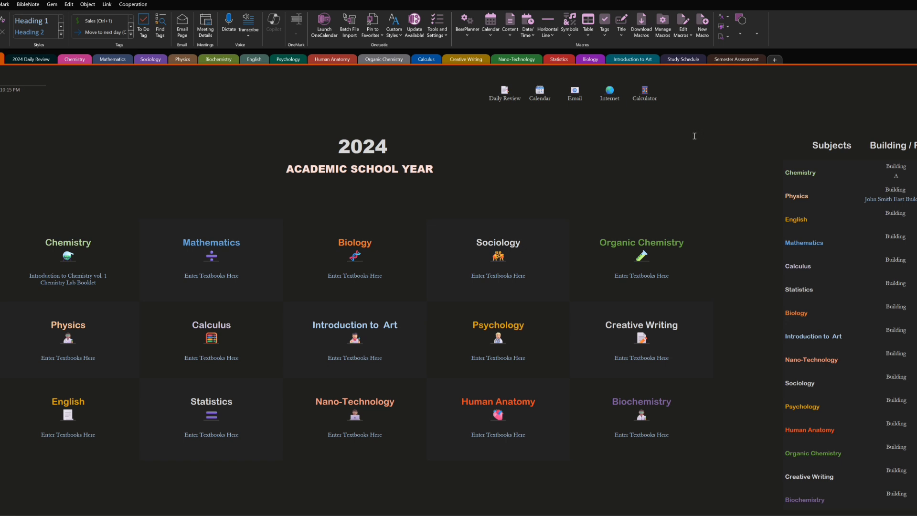
Follow the Dashboard's Calculator shortcut, view the Scientific Calculator and go back.
click(644, 91)
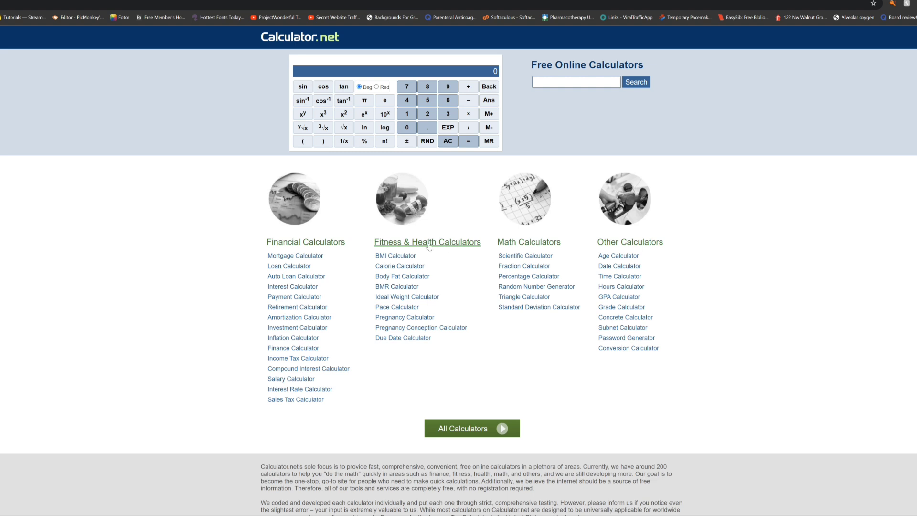
click(528, 257)
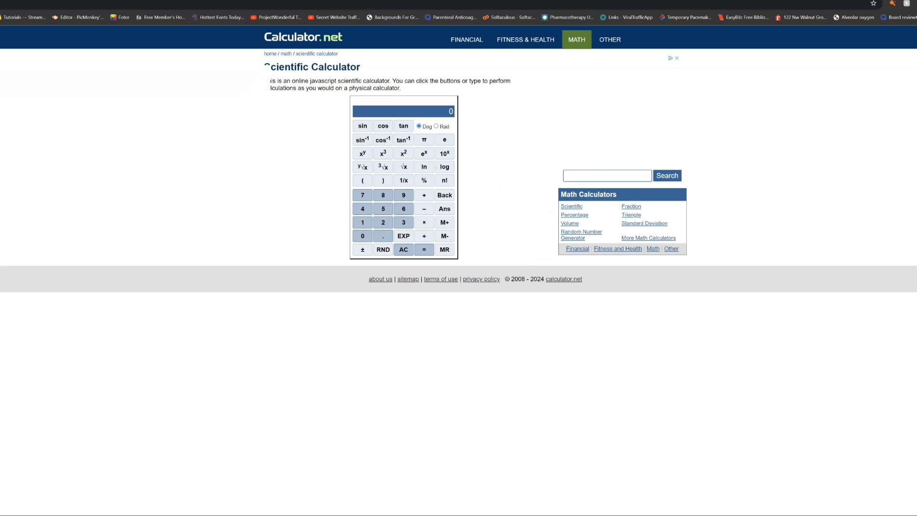
key(alt+Left)
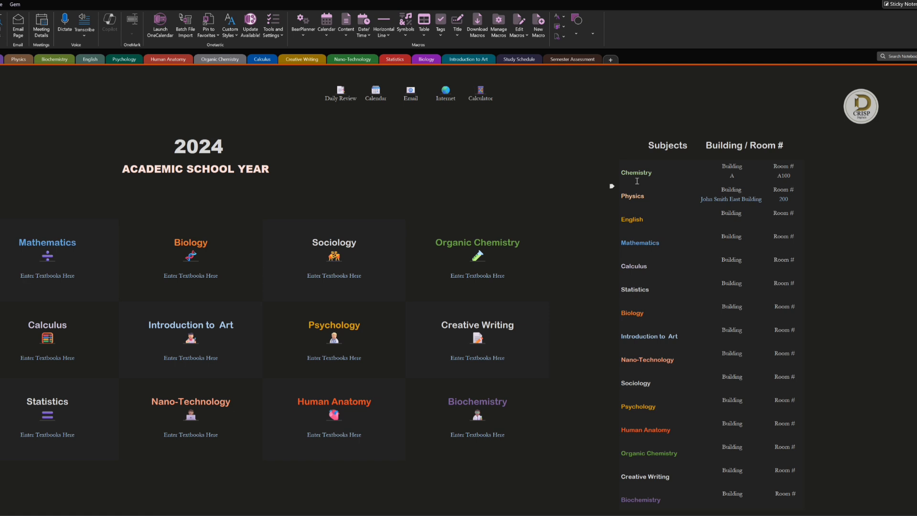
Review the Dashboard's Building / Room # table and open the Chemistry section from its subject icon.
scroll(638, 497, down, 3)
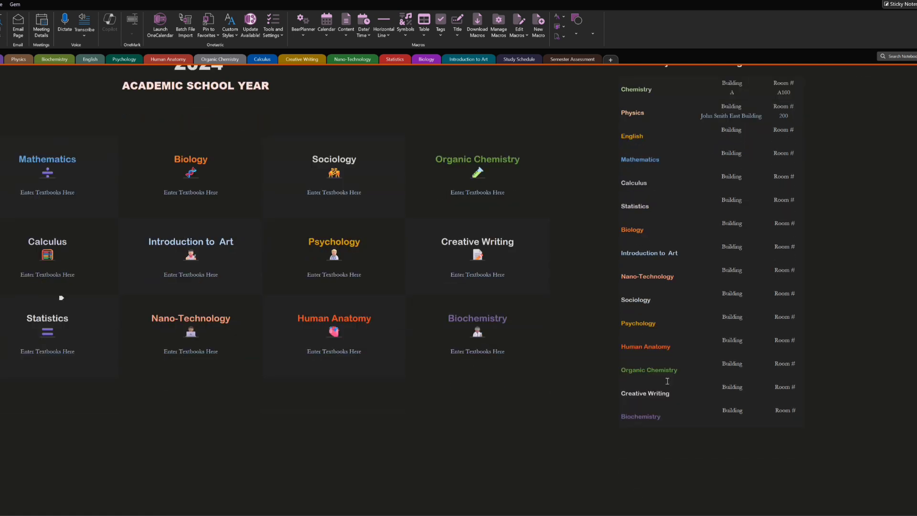
scroll(668, 347, up, 3)
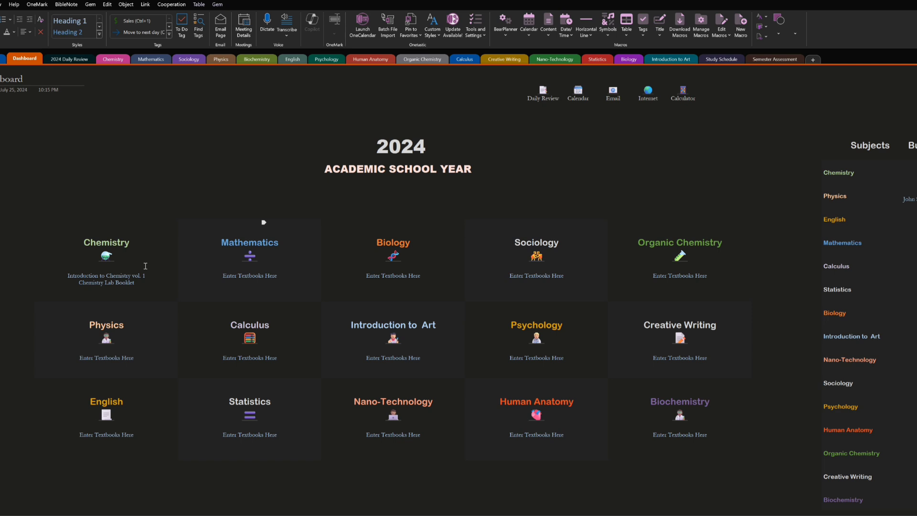
click(108, 263)
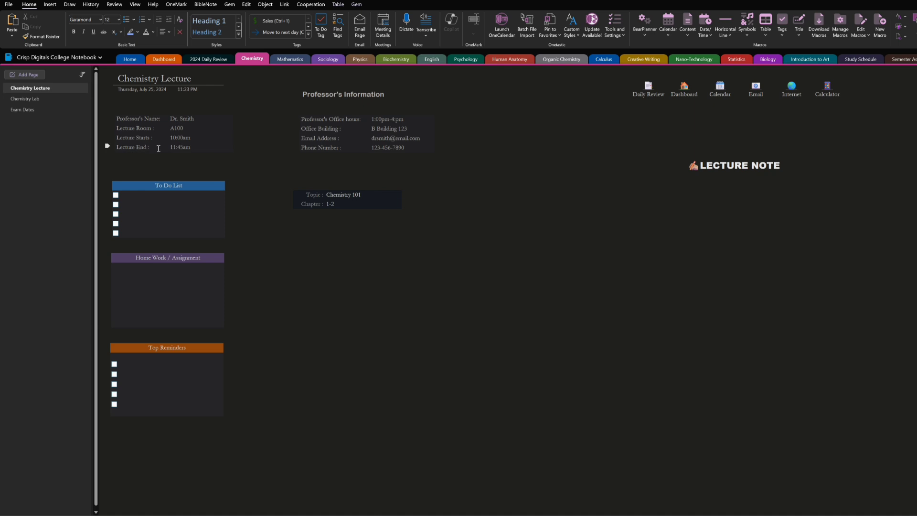
Correct the "Lecture End" label on the Chemistry Lecture page to "Lecture Ends".
click(158, 148)
text(S)
scroll(246, 323, down, 3)
scroll(246, 323, up, 3)
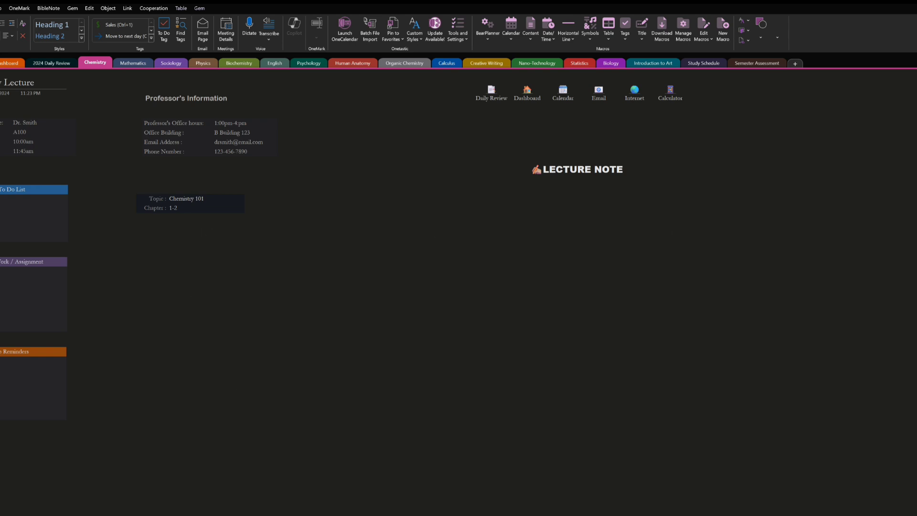
Write filler text at five separate blank spots around the Chemistry Lecture page's note area.
click(164, 255)
text(ajhfadkfhdkjfhjfhkf)
click(504, 261)
click(157, 283)
click(294, 322)
text(kjhfjkfhjkhfjf)
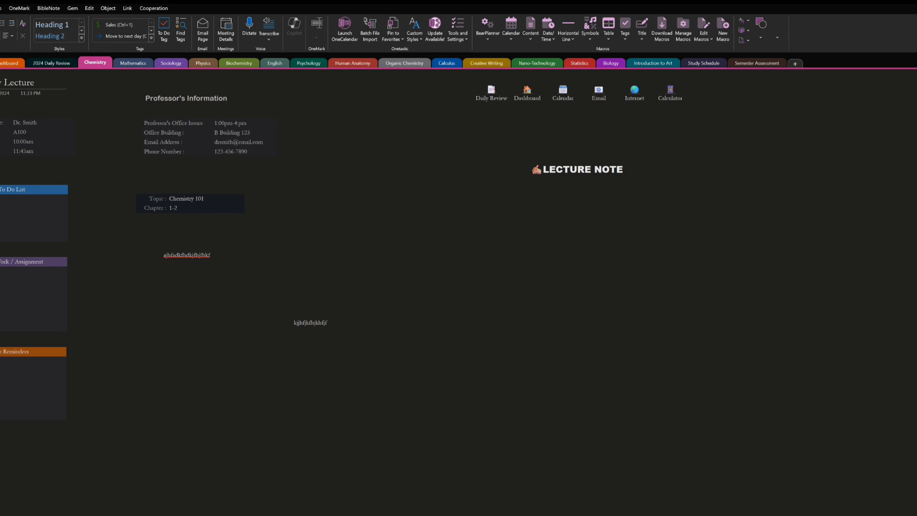
click(597, 269)
text(lhhljhjhfkjhkjfdfdlkhfljhflhdl)
click(867, 196)
text(v,khflkfhlkhlfhkljdd)
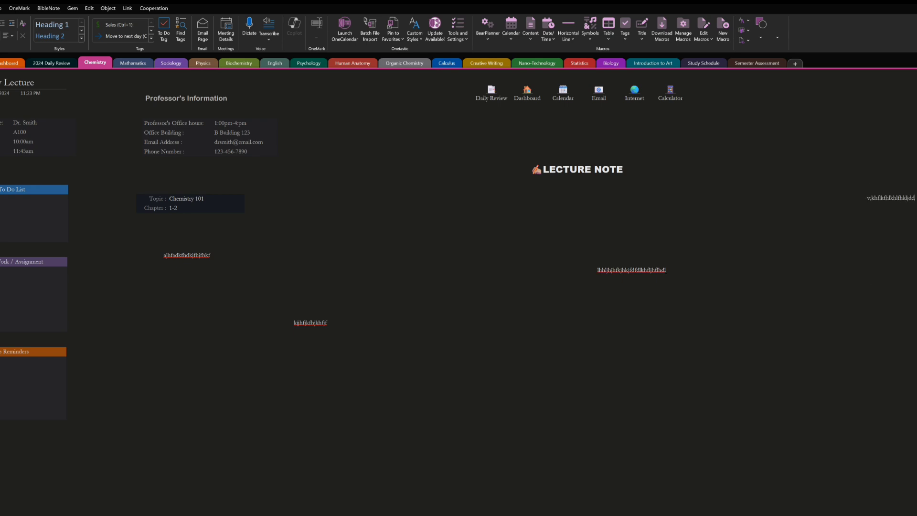
click(412, 237)
text(hdhdfgdhdhd)
Undo all of the filler text in the Chemistry Lecture page's note area.
key(ctrl+z)
key(ctrl+z)
key(ctrl+z)
key(ctrl+z)
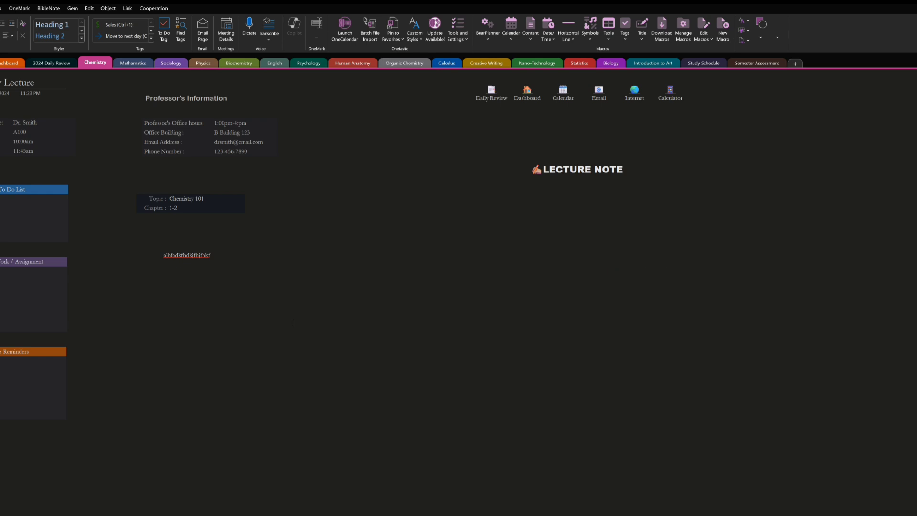
key(ctrl+z)
Delete the Topic value "Chemistry 101" and undo the deletion.
drag(206, 199, 171, 197)
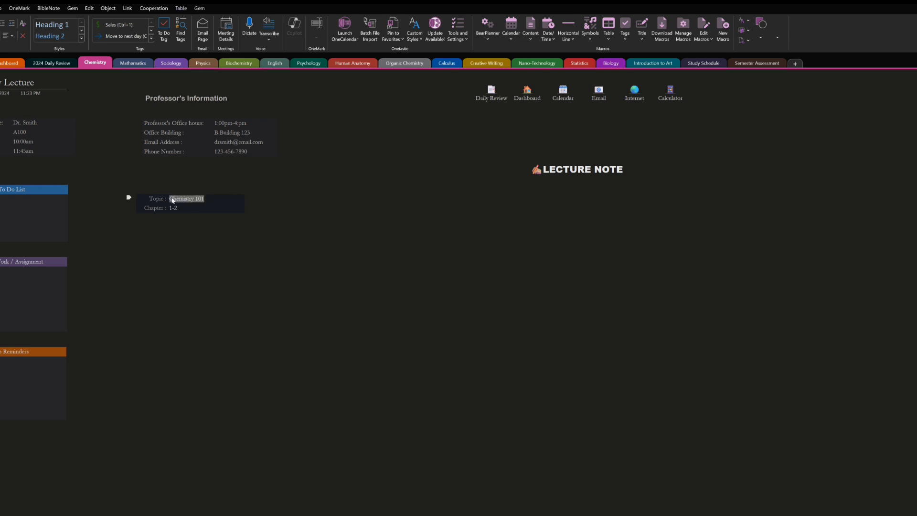
key(BackSpace)
key(ctrl+z)
click(216, 261)
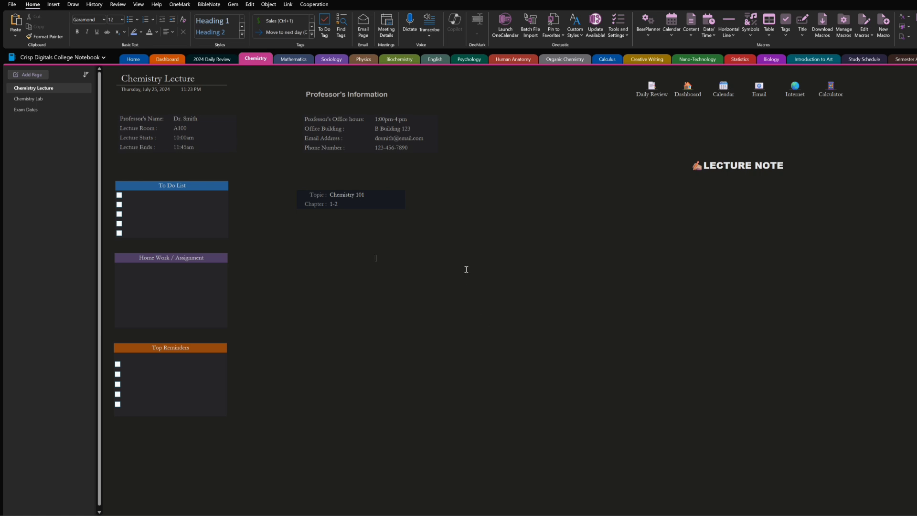
Examine the blank note-taking space extending below the Chemistry Lecture page's content.
scroll(466, 270, down, 7)
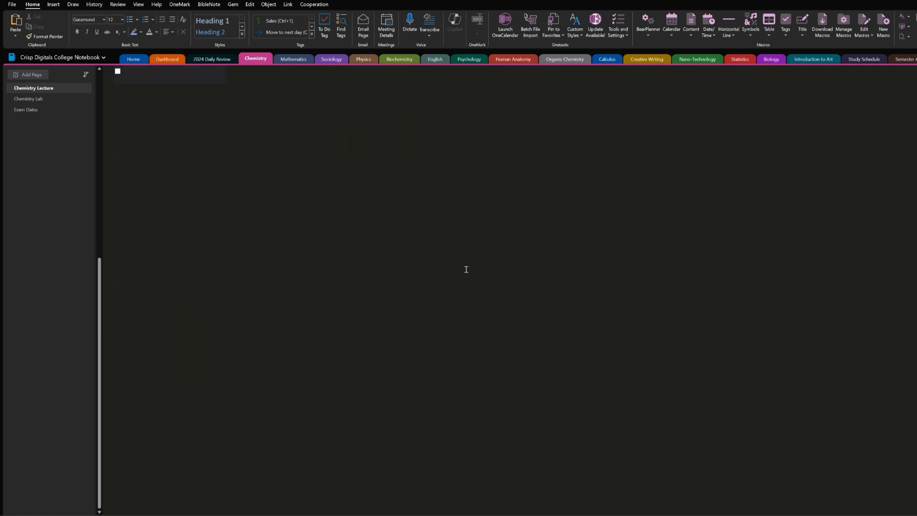
scroll(466, 270, up, 3)
scroll(466, 269, down, 5)
scroll(466, 269, up, 10)
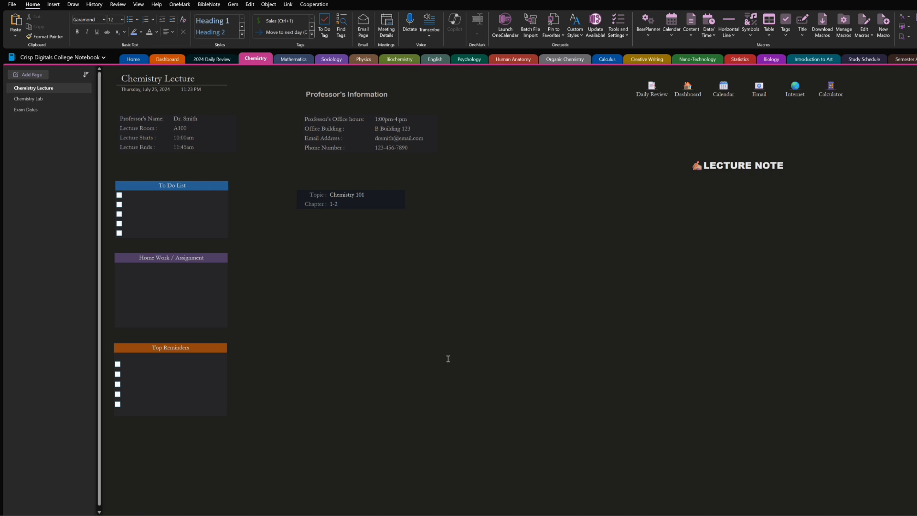
scroll(416, 345, down, 5)
scroll(416, 346, down, 2)
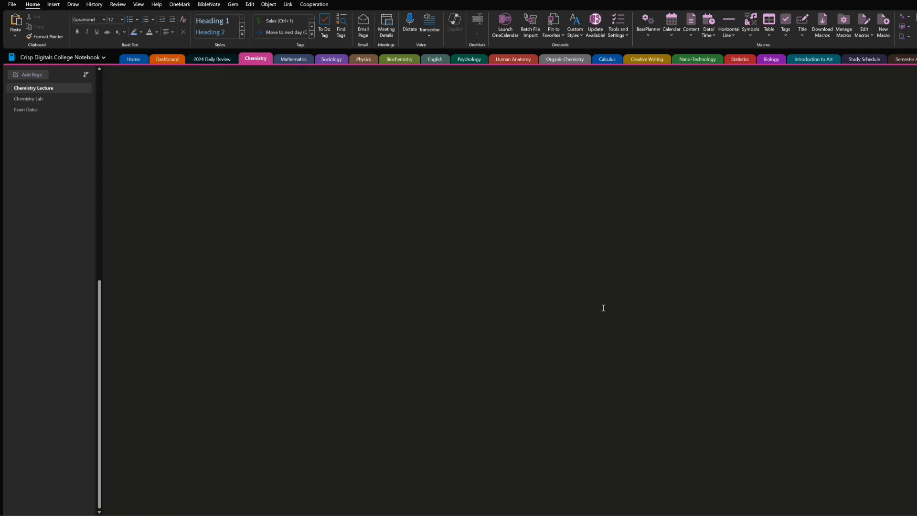
Add a new page to the Chemistry section and compare it with the original Chemistry Lecture page.
scroll(603, 307, up, 10)
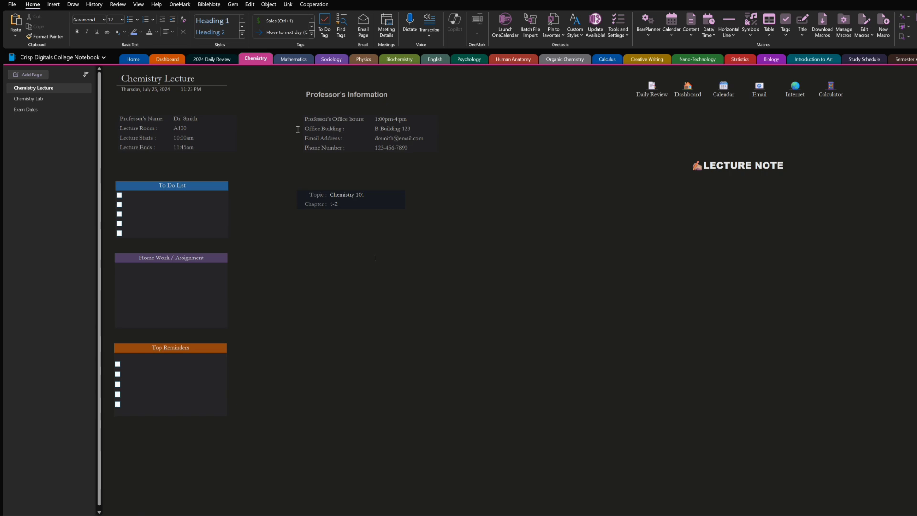
click(29, 75)
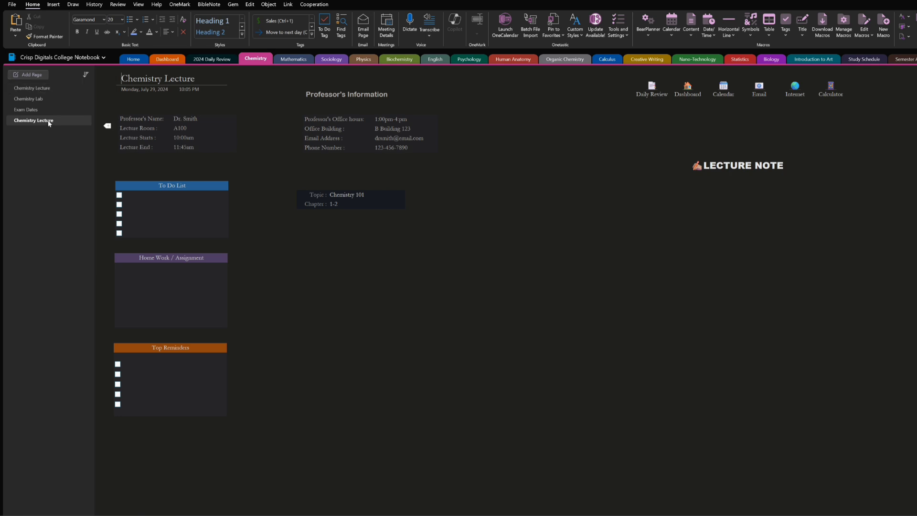
click(41, 88)
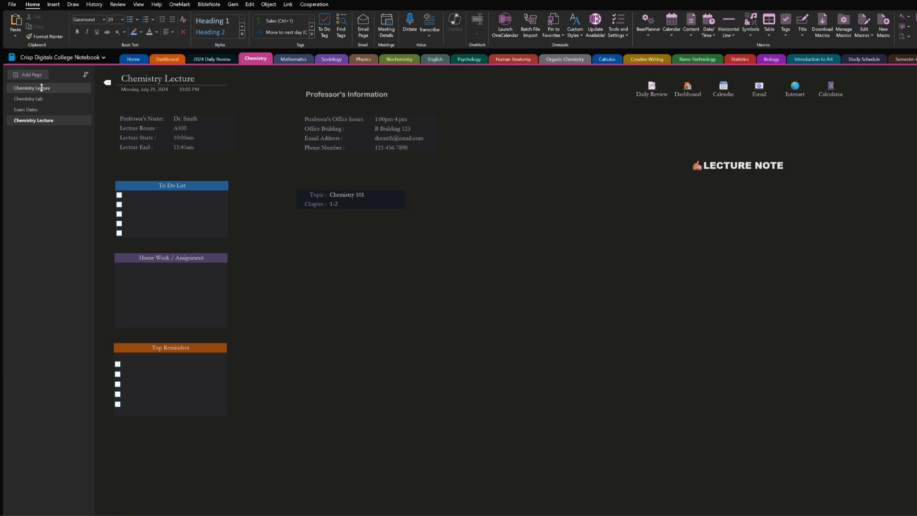
click(44, 121)
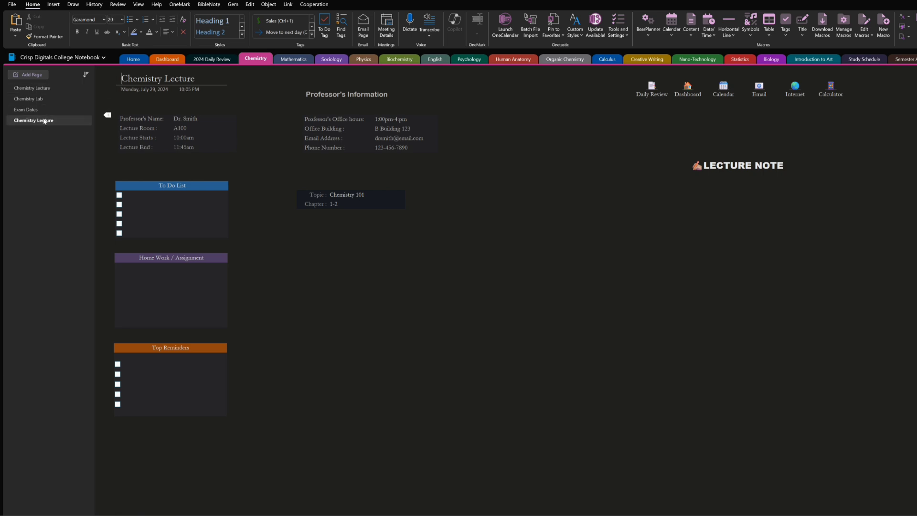
click(41, 89)
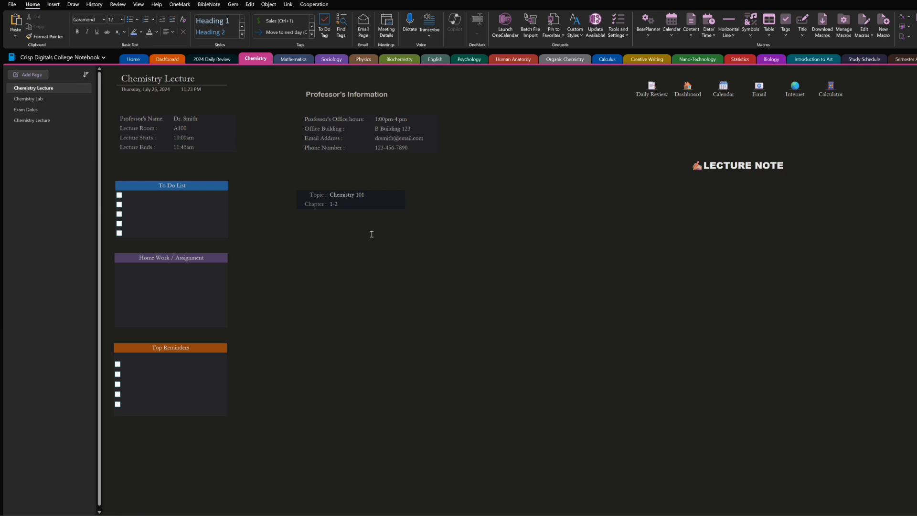
Write "Hey!" on the original Chemistry Lecture page, and delete that text after checking the newly added page.
text(Hey!)
click(45, 121)
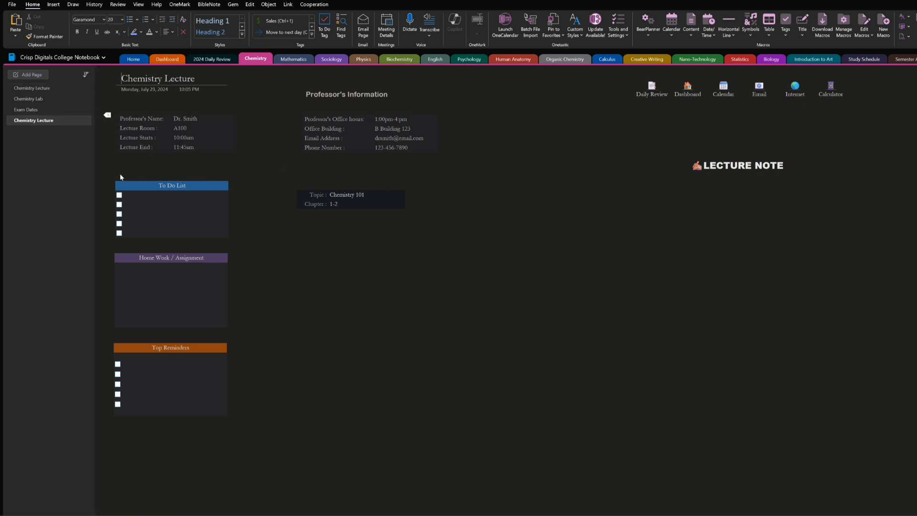
click(49, 92)
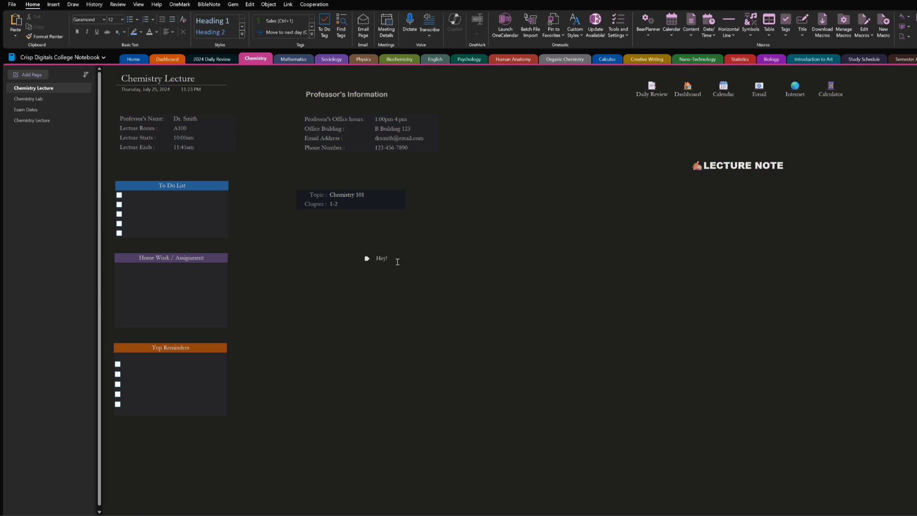
click(366, 259)
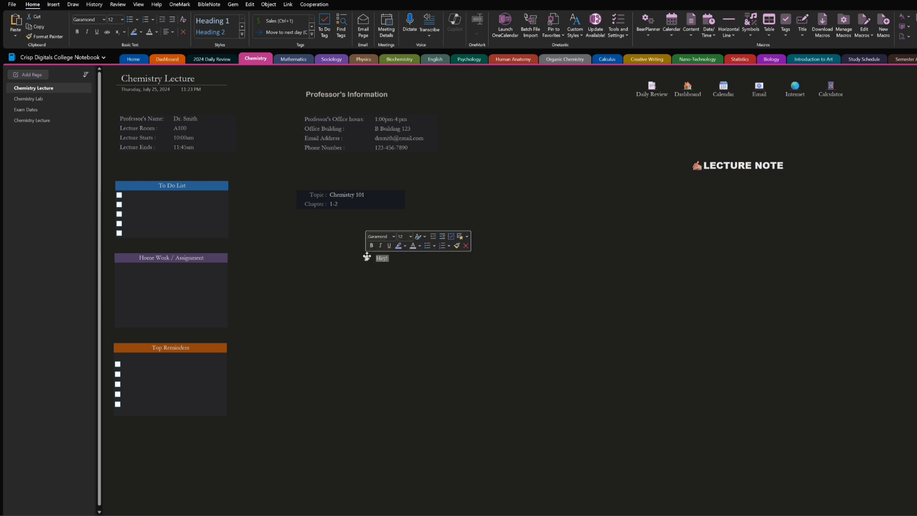
key(Delete)
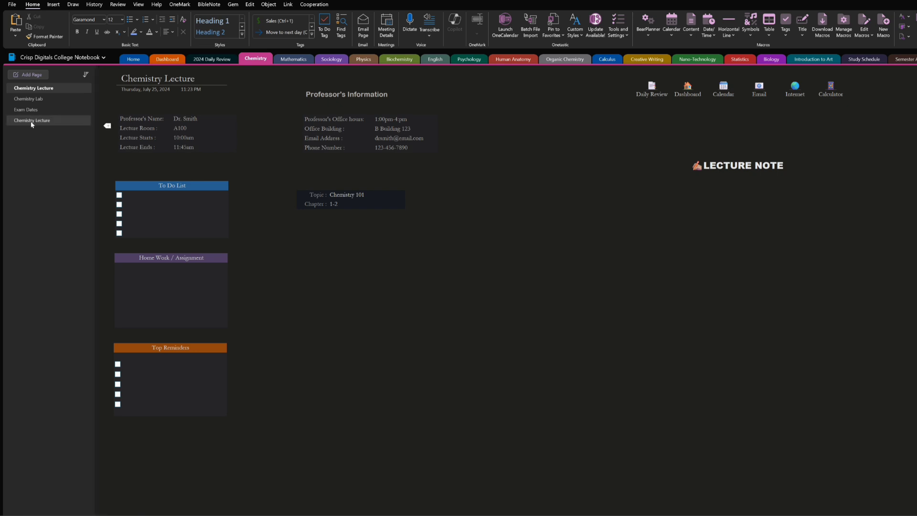
Move the newly added Chemistry Lecture page directly beneath the original one in the page list.
drag(30, 122, 32, 97)
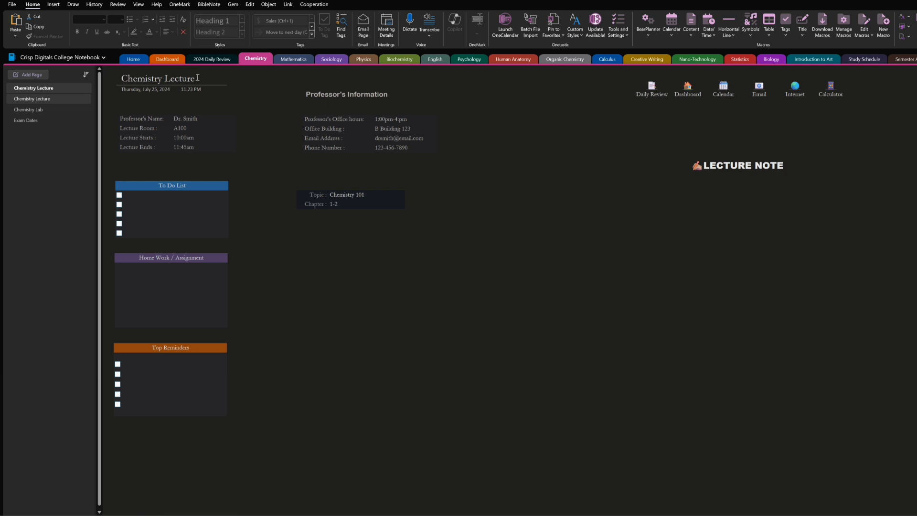
drag(197, 78, 121, 78)
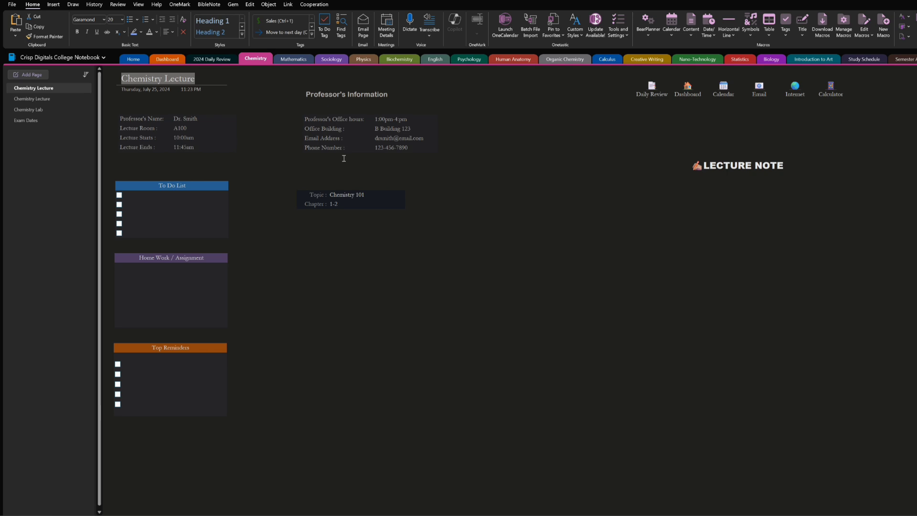
click(202, 80)
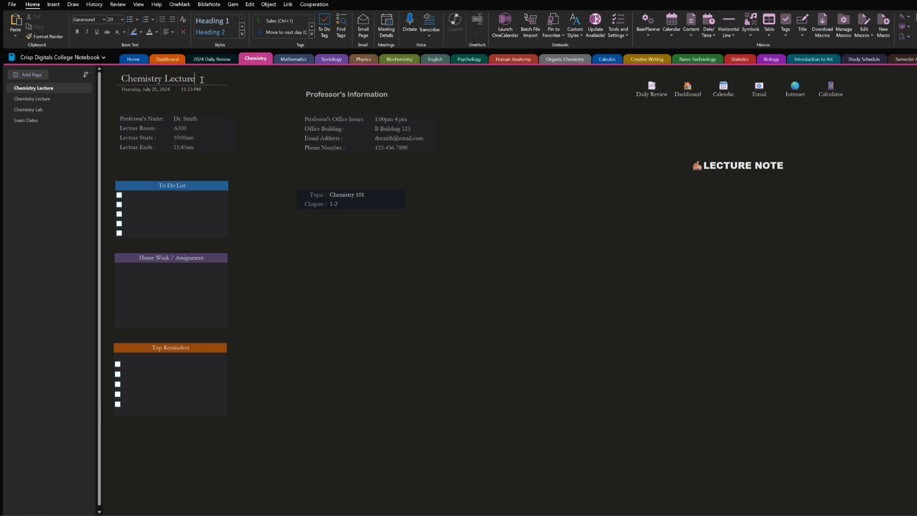
Retitle the original Chemistry Lecture page "Chemistry 101" and the newly added one "Chemistry 102".
drag(202, 79, 175, 81)
text(101)
click(170, 78)
key(BackSpace)
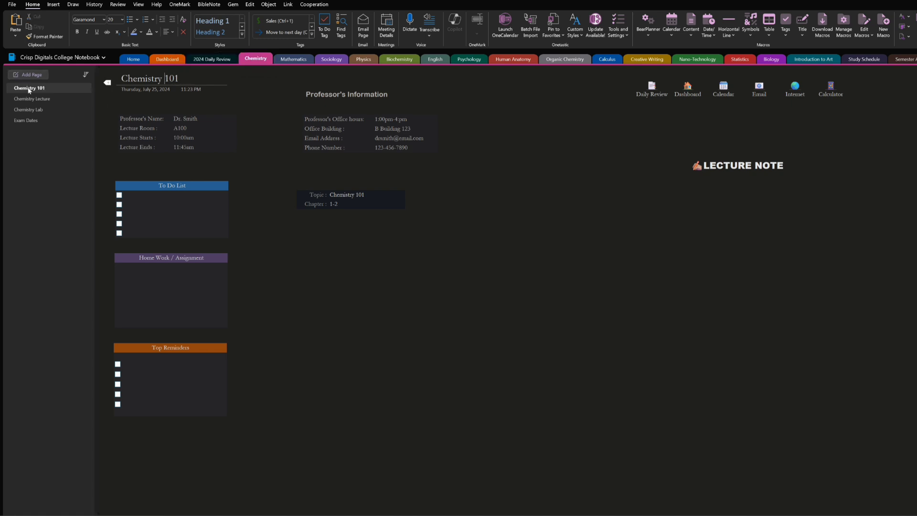
click(39, 98)
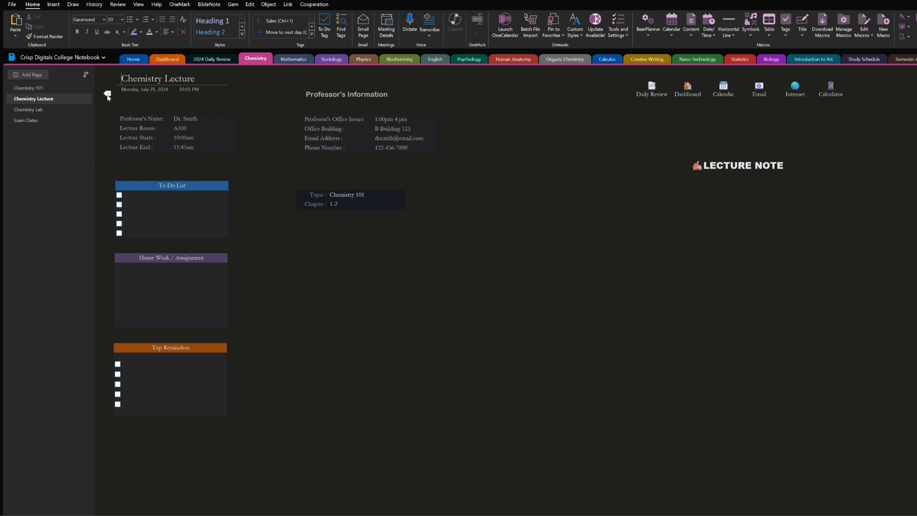
drag(196, 79, 167, 78)
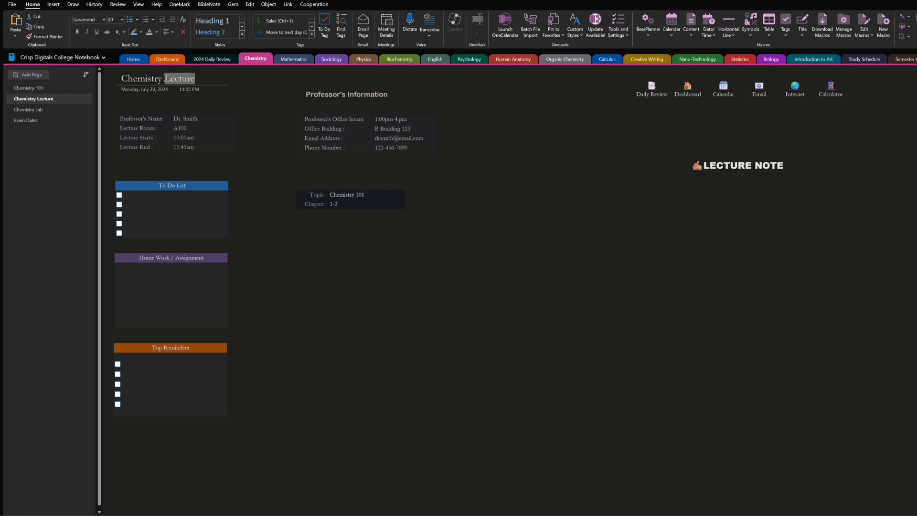
text(102)
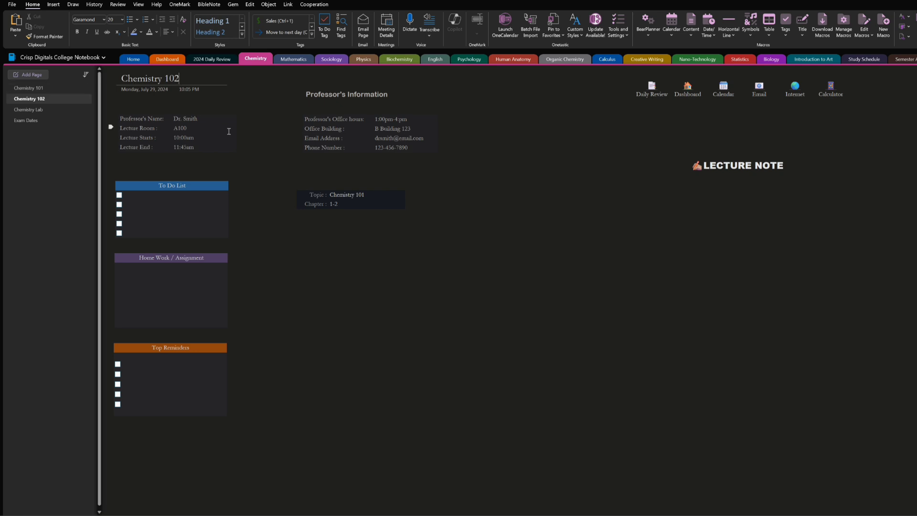
Change the titles of the Chemistry 102 and Chemistry 101 pages back to "Chemistry Lecture".
double_click(185, 78)
text(Lecture)
double_click(185, 82)
key(ctrl+c)
click(68, 89)
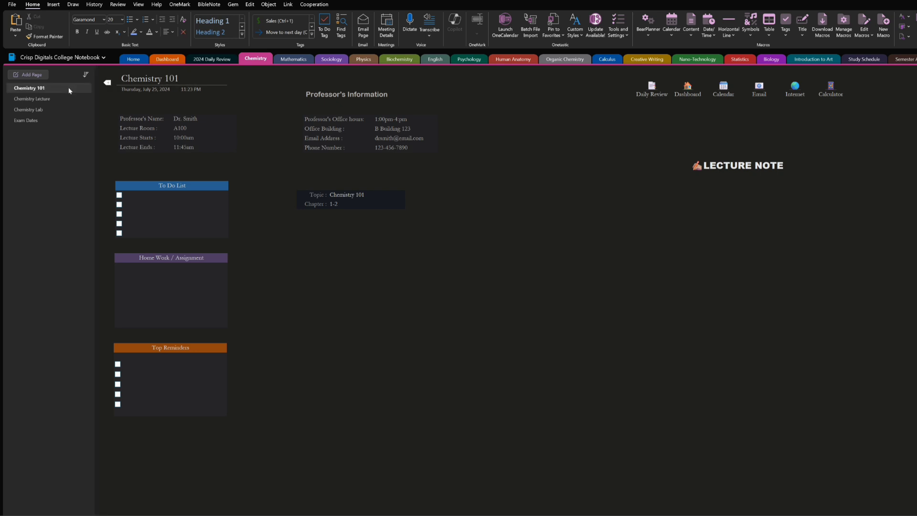
key(ctrl+shift+Left)
key(ctrl+v)
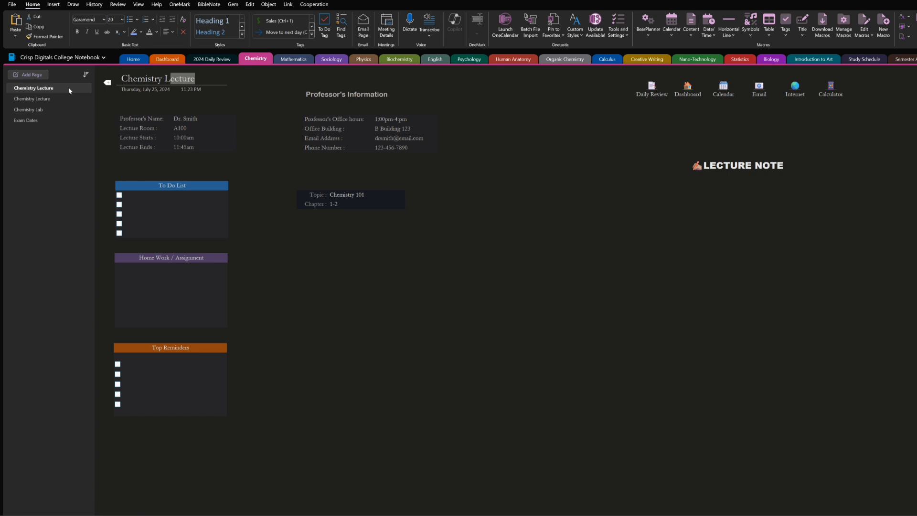
Compare the Chemistry Lab page with the lecture page and fill in the lab professor's phone number.
click(42, 109)
scroll(460, 232, up, 3)
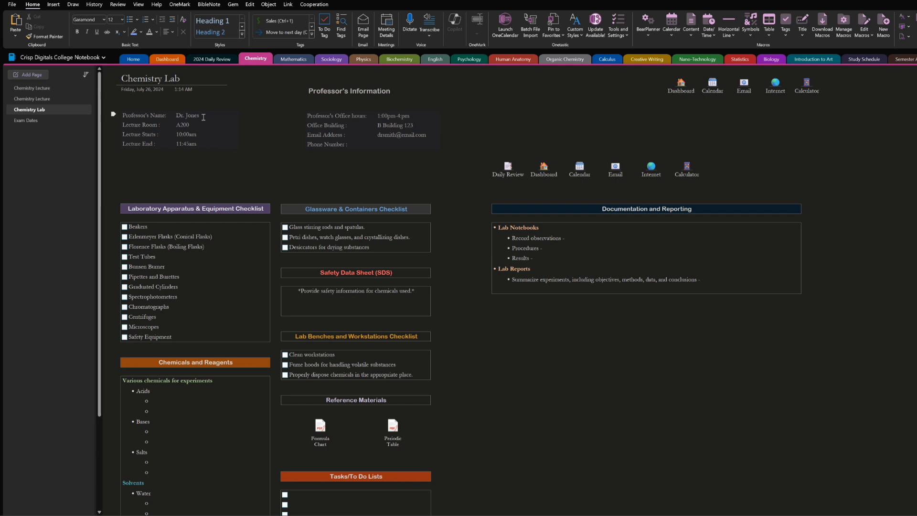
click(34, 88)
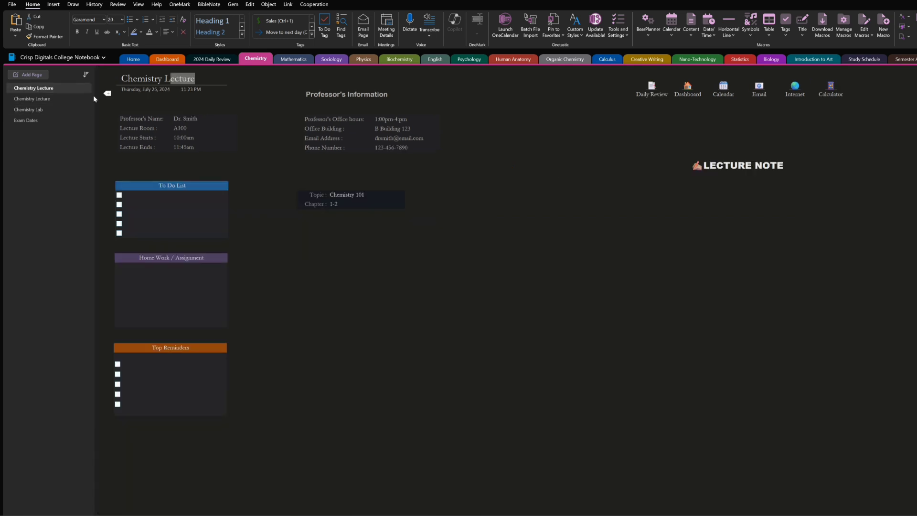
click(30, 110)
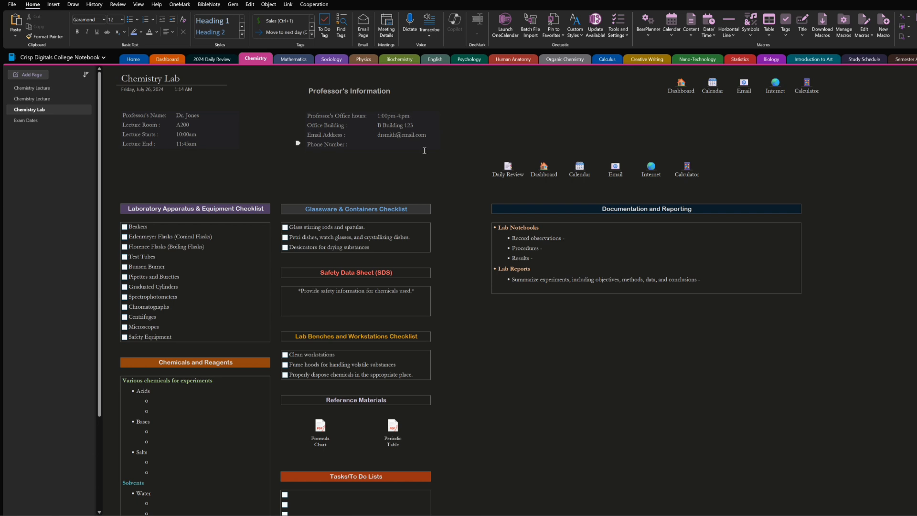
click(390, 147)
text(123-456-7890)
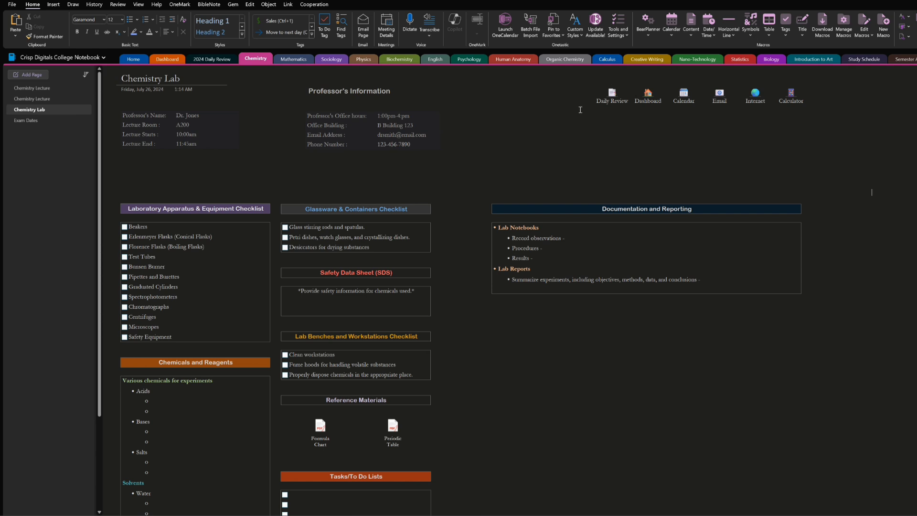
Follow the Chemistry Lab page's Dashboard shortcut and return through the Dashboard's Chemistry link.
click(649, 96)
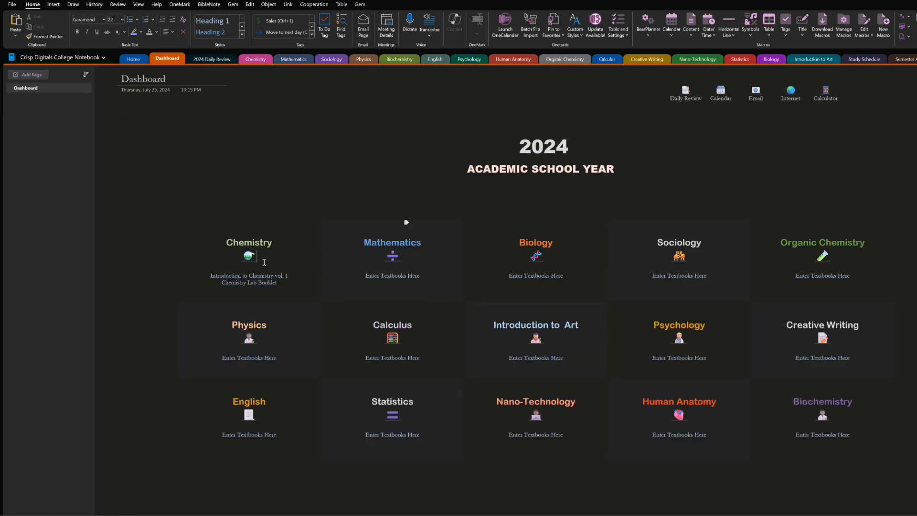
click(249, 259)
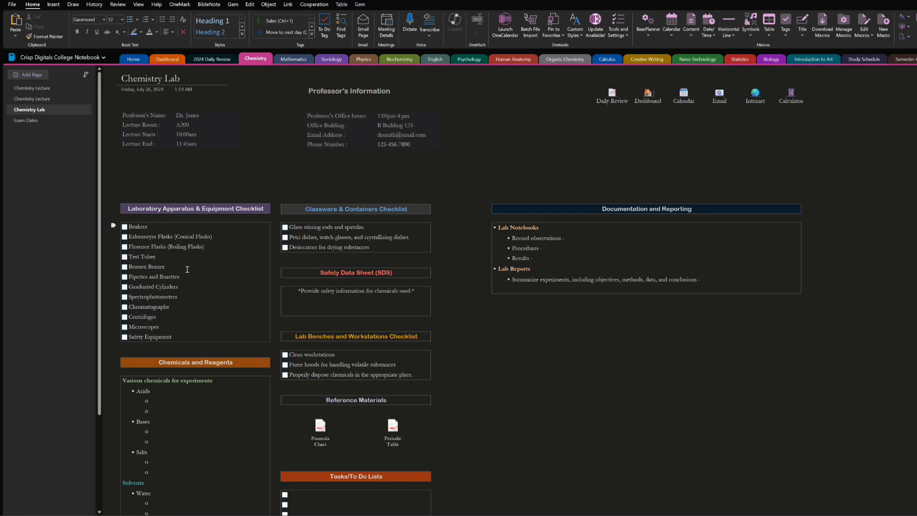
Check off Beakers, Erlenmeyer Flasks, Florence Flasks, Test Tubes, Bunsen Burner, Spectrophotometers and Centrifuges in the Laboratory Apparatus & Equipment Checklist.
click(125, 227)
click(124, 237)
click(125, 248)
click(125, 257)
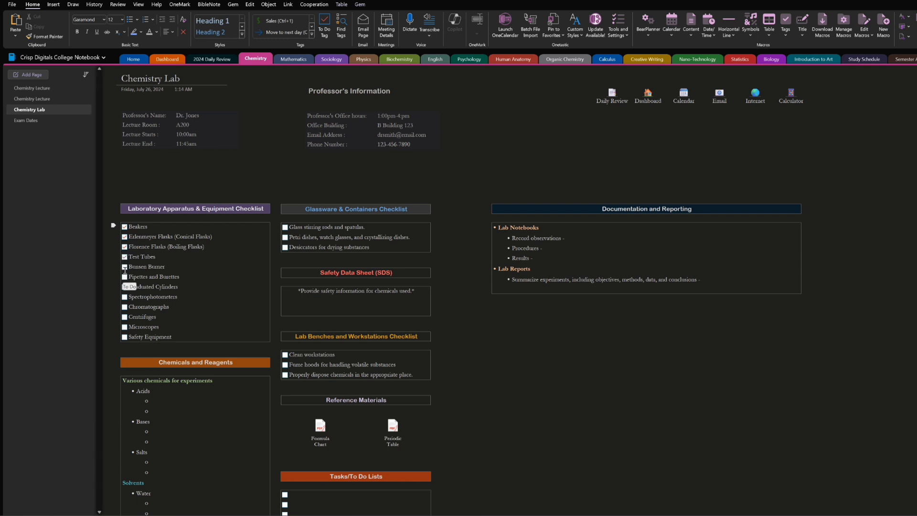
click(125, 267)
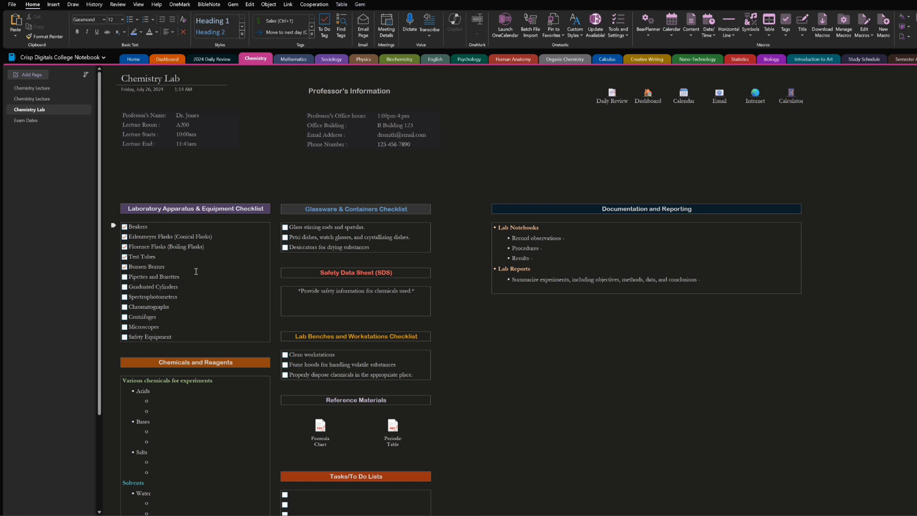
click(125, 297)
click(124, 317)
Clear all the check marks in the Laboratory Apparatus & Equipment Checklist.
click(125, 228)
click(125, 237)
click(125, 247)
click(125, 257)
click(125, 268)
click(125, 297)
click(125, 307)
click(125, 318)
click(124, 328)
Try out the first two checkboxes of the Glassware & Containers Checklist and look over the sections below.
click(286, 227)
click(285, 237)
scroll(351, 305, down, 4)
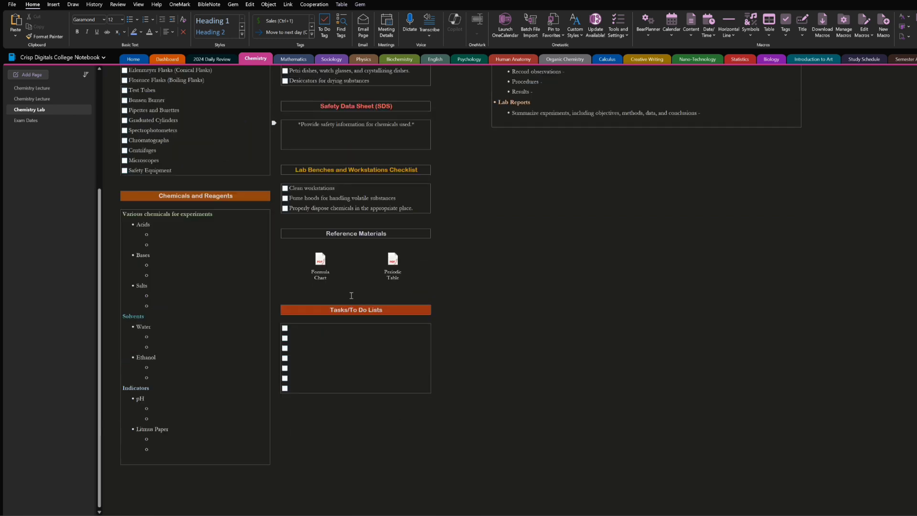
scroll(351, 291, up, 2)
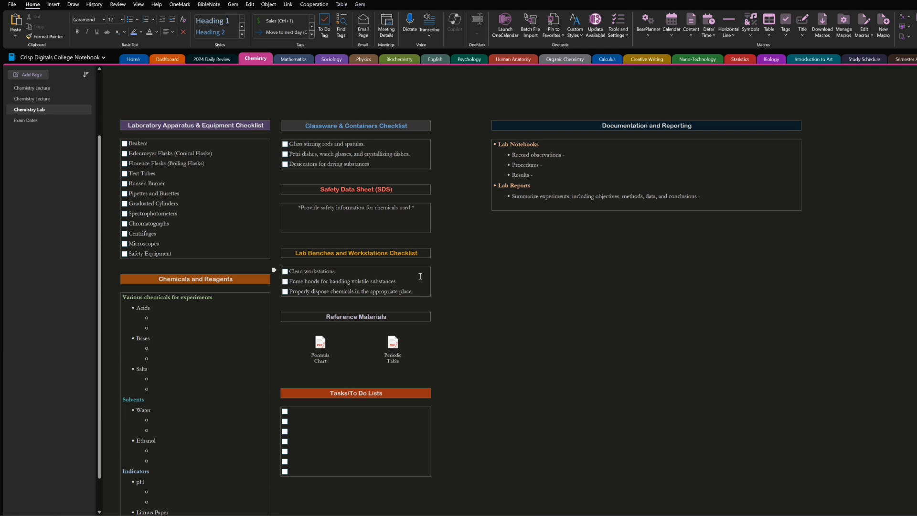
Check off all three items in the Lab Benches and Workstations Checklist and clear them again.
click(285, 272)
click(286, 281)
click(285, 291)
click(285, 271)
click(286, 281)
click(285, 292)
Open the Formula Chart PDF from Reference Materials in PDFgear, maximize it and examine the general chemistry formulas.
scroll(403, 319, down, 3)
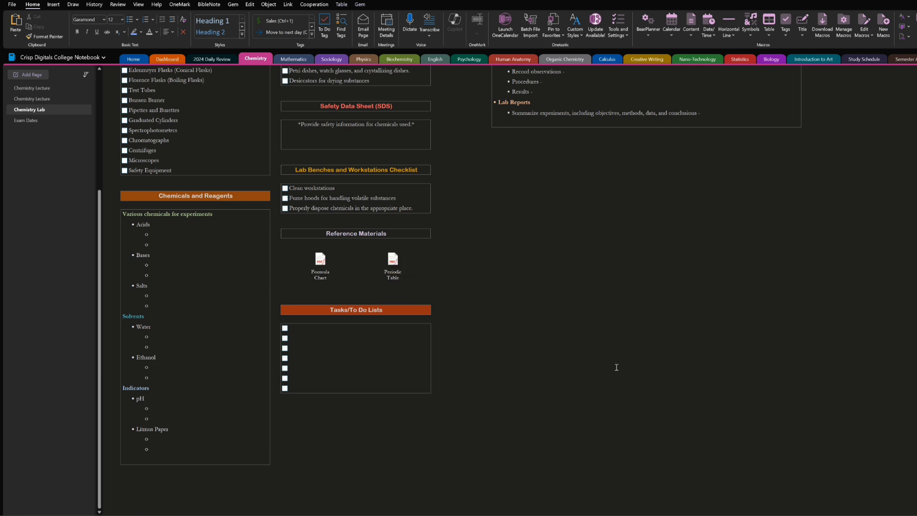
click(319, 261)
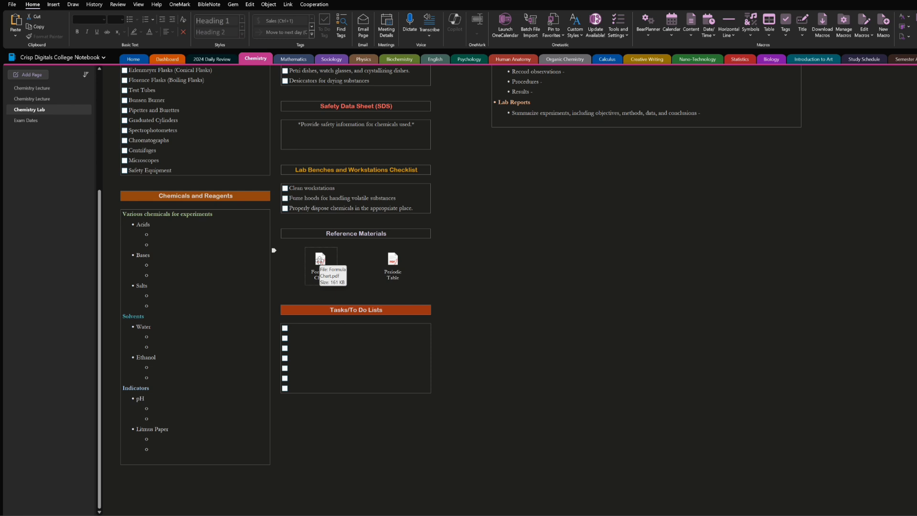
double_click(319, 259)
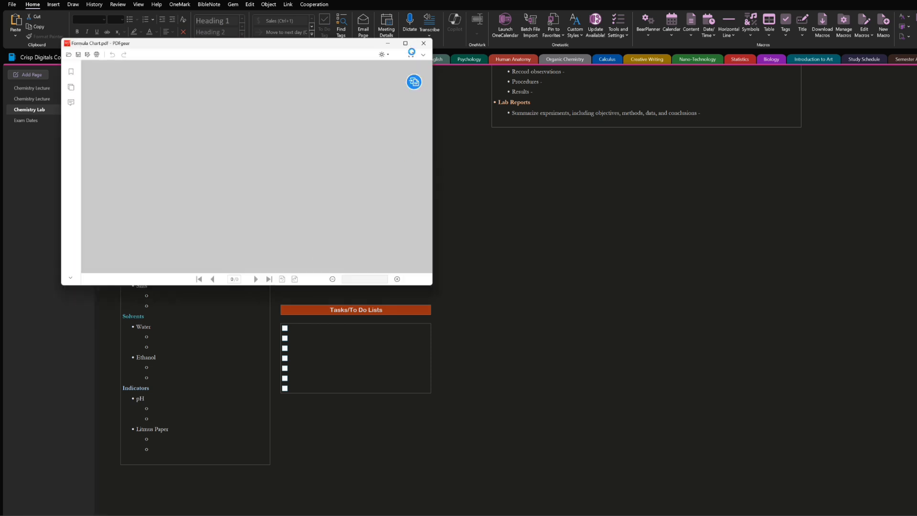
click(405, 43)
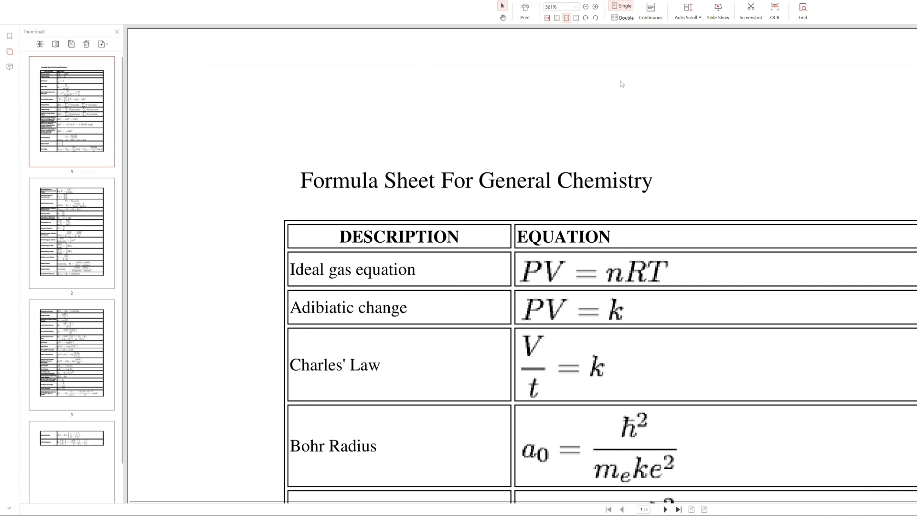
scroll(701, 272, down, 3)
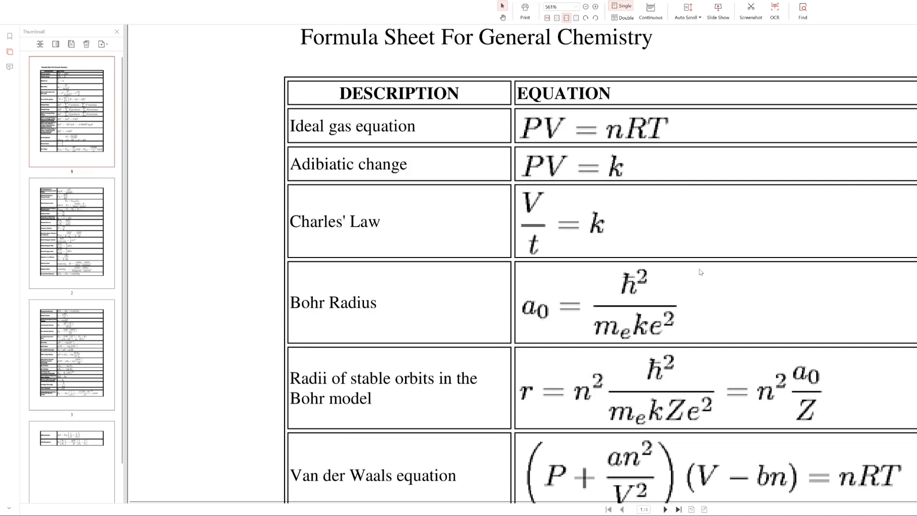
scroll(700, 271, up, 2)
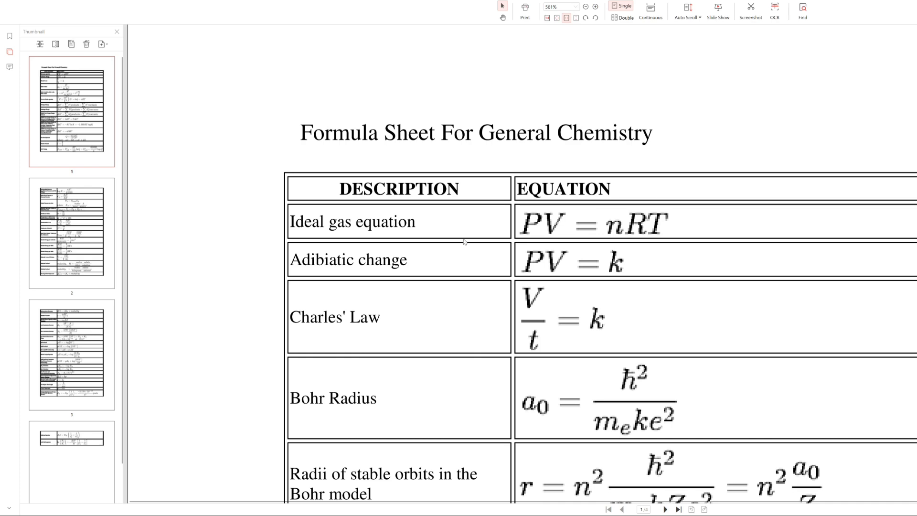
scroll(597, 200, down, 4)
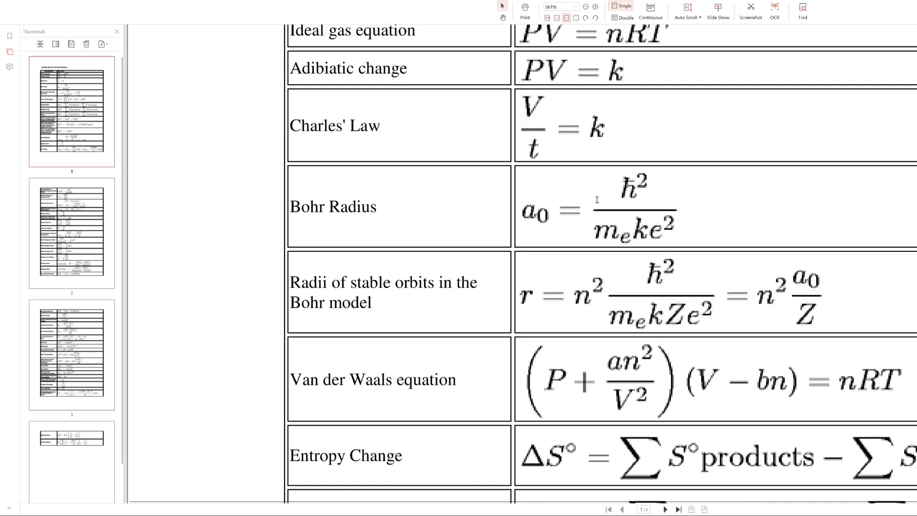
Finish viewing the Formula Chart, and open the Periodic Table PDF from Reference Materials in a maximized window to examine the elements.
scroll(597, 200, down, 6)
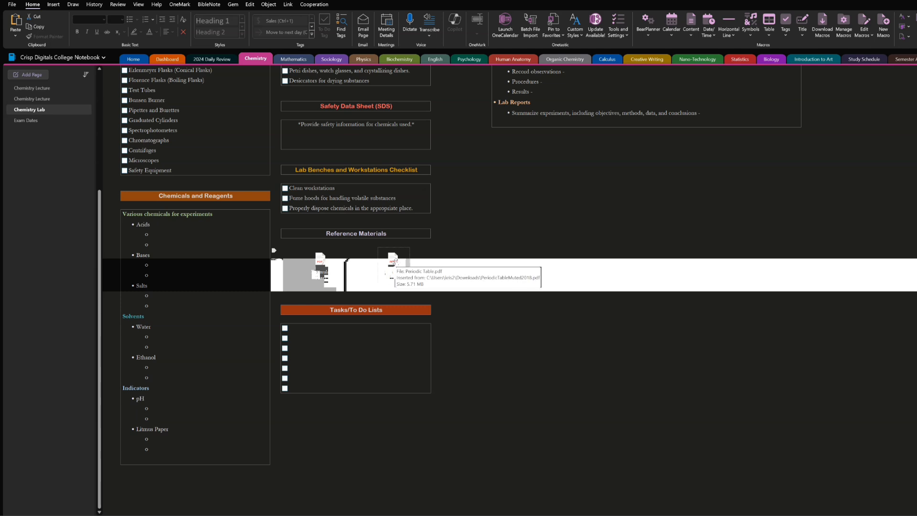
double_click(393, 262)
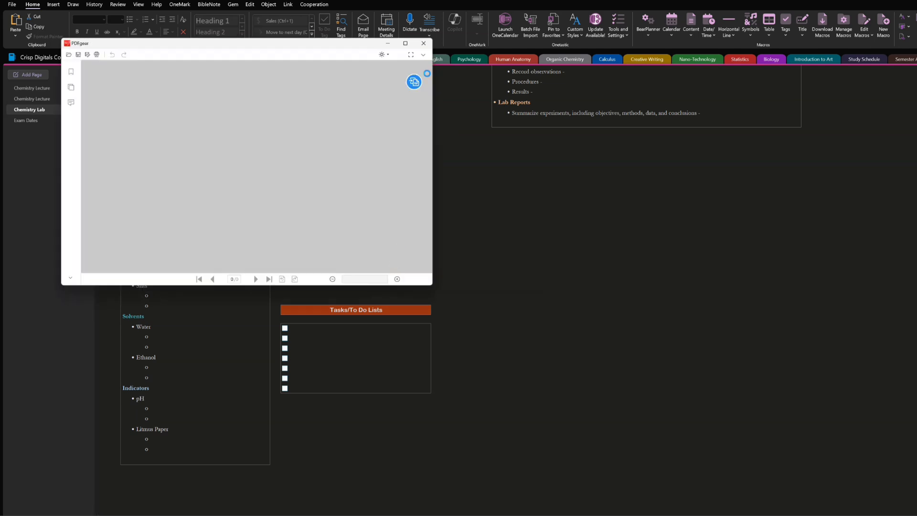
click(405, 43)
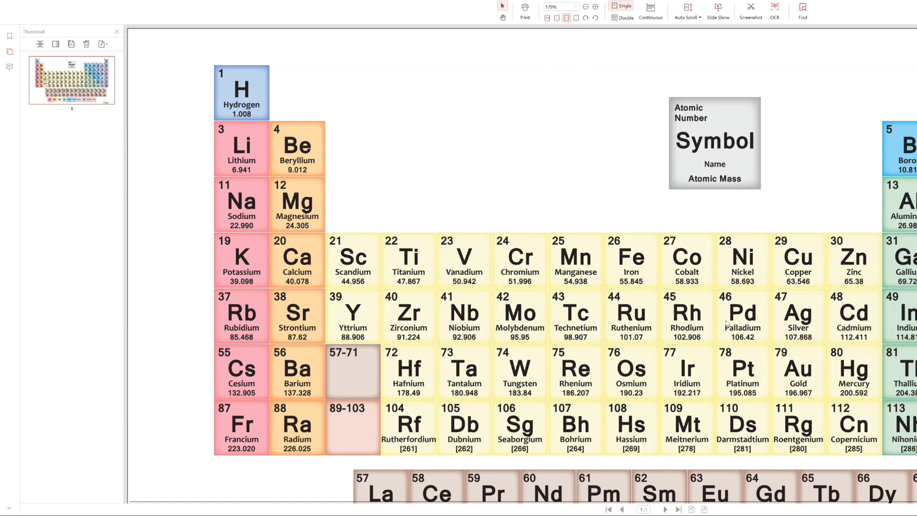
scroll(726, 323, down, 3)
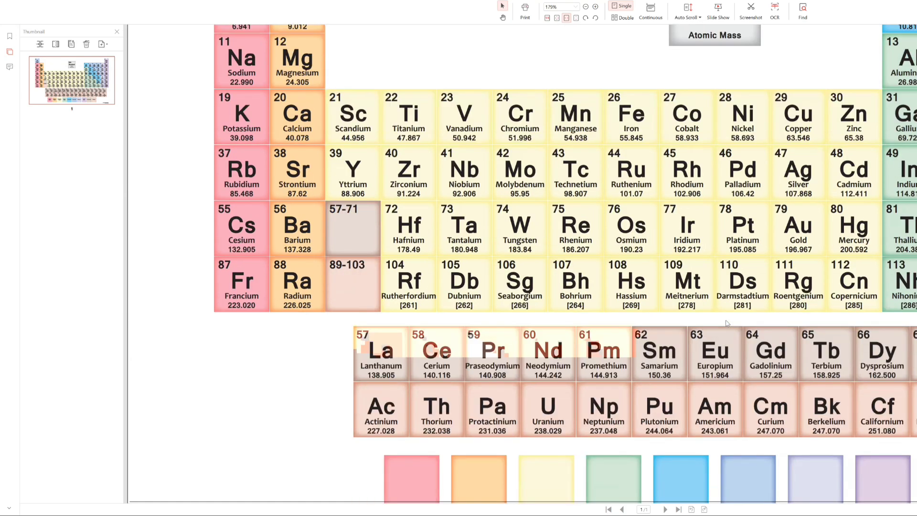
scroll(726, 324, down, 1)
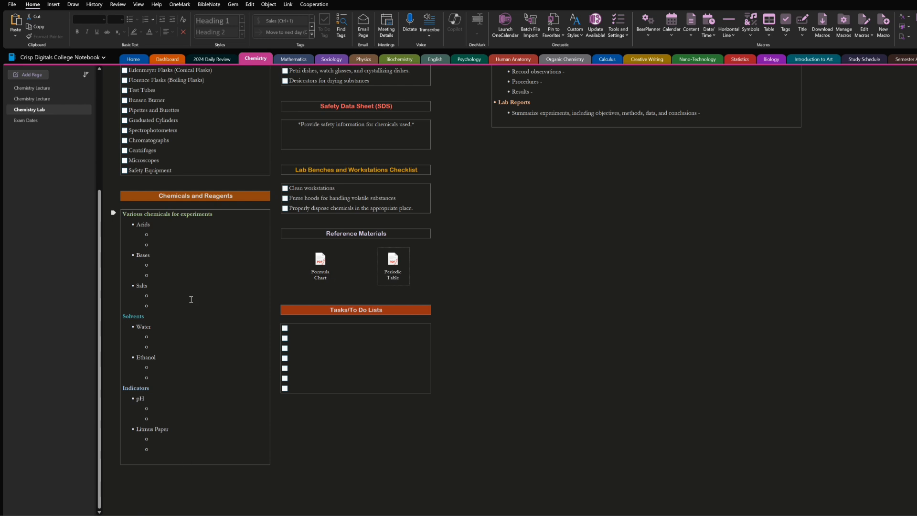
Fill several lines with placeholder text and blank lines below the Lab Reports summary item in Documentation and Reporting.
scroll(462, 370, up, 3)
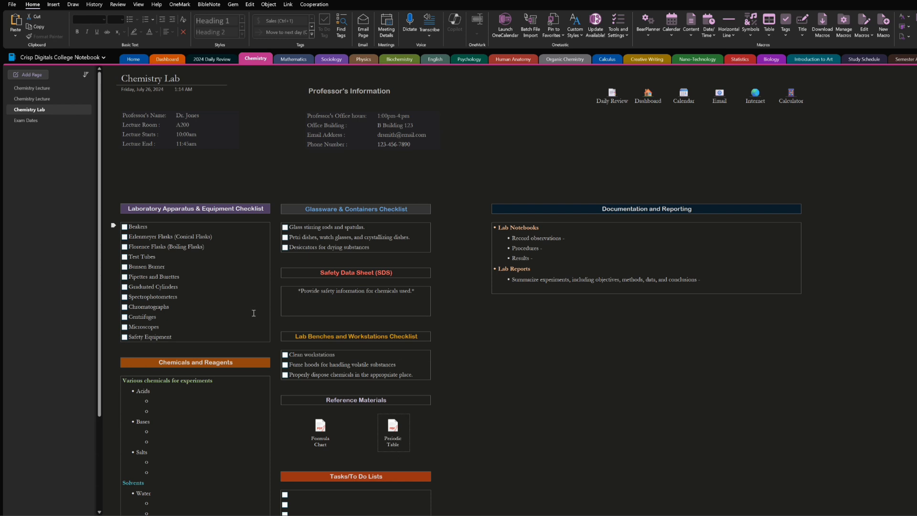
scroll(253, 313, down, 5)
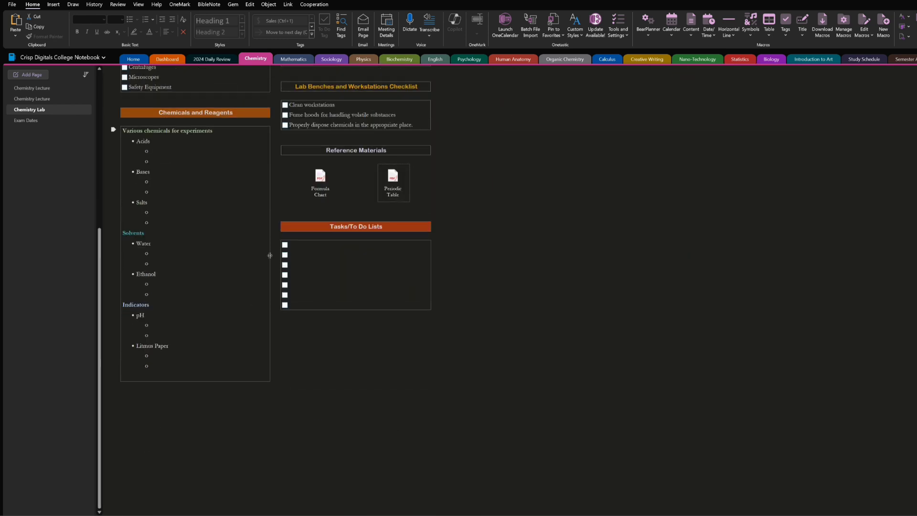
scroll(270, 256, up, 2)
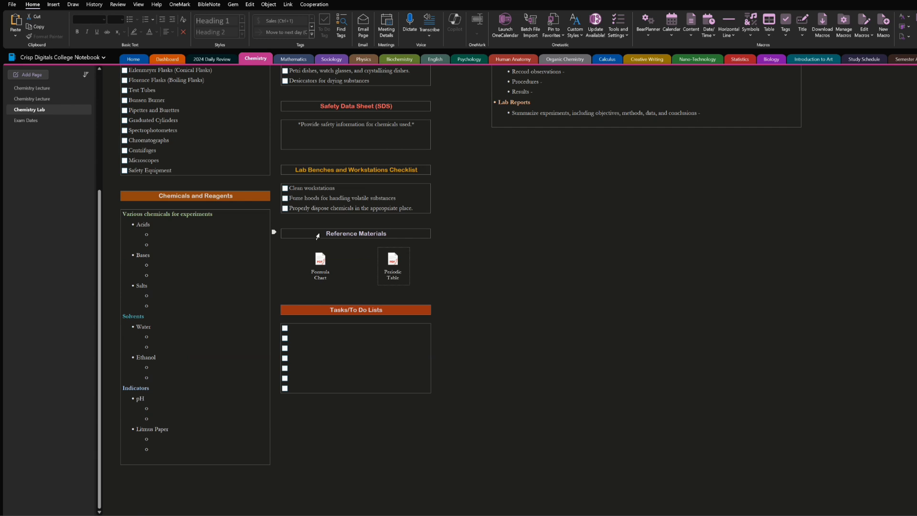
scroll(273, 232, up, 2)
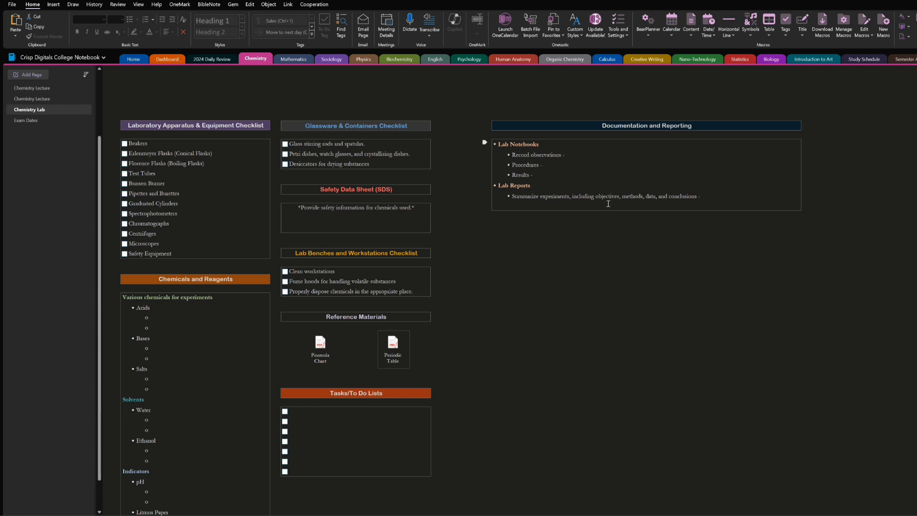
click(718, 196)
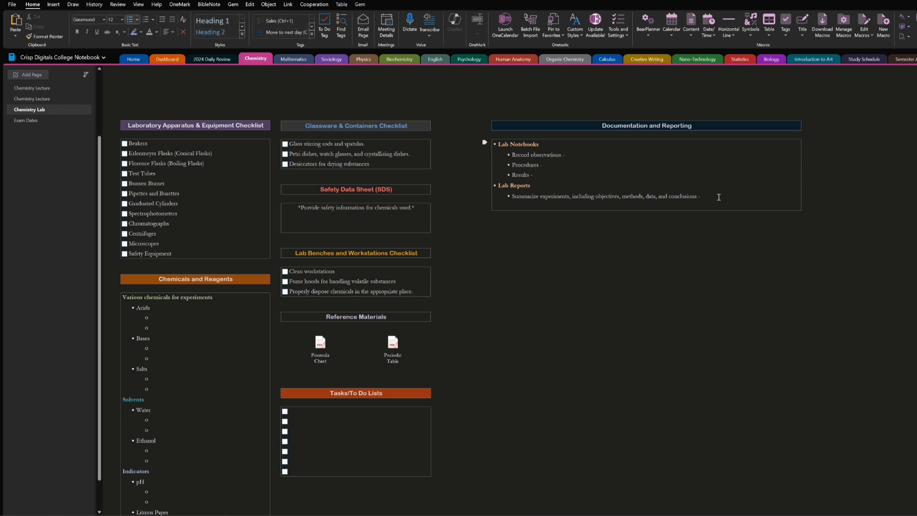
key(Return)
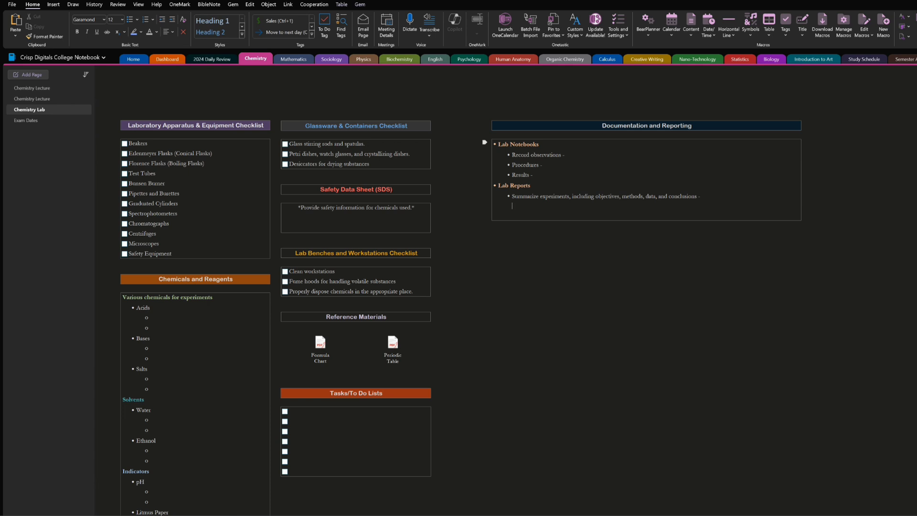
text(Lkahndlvkjhsdg.j/.kgjsnl.gkjsnl/g.jsnb/.sjn/g.sjn/gsjng.sjkgndfsdfvf)
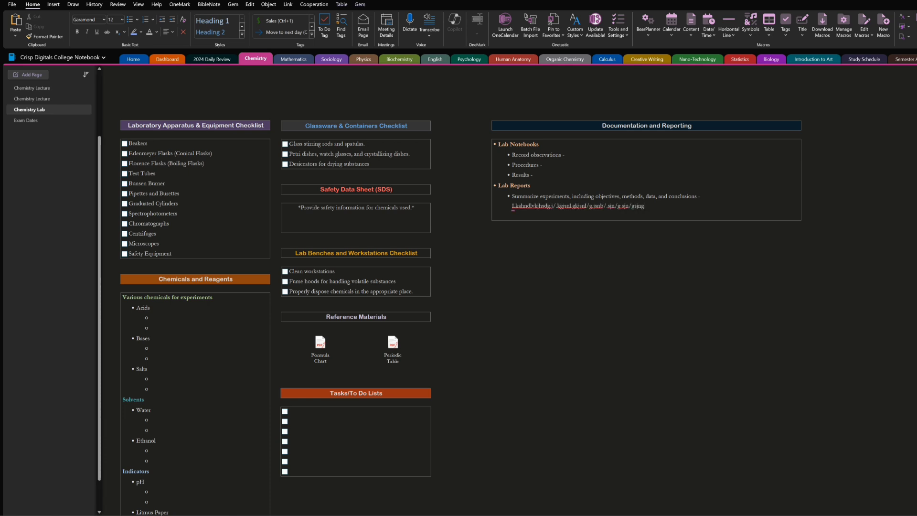
key(Return)
text(fjds;jdksjg;dsgs)
key(Return)
text(s)
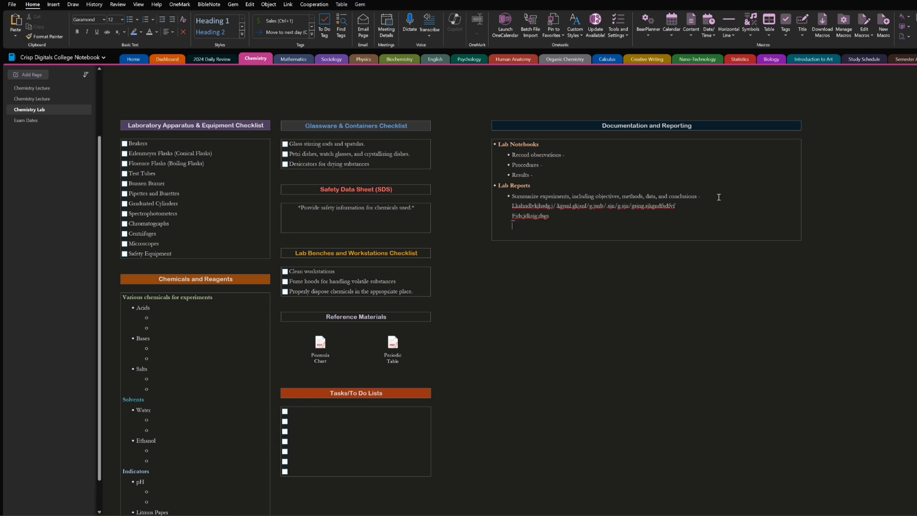
key(Return)
text(s;js;jgsdg)
key(Return)
text(ds'dsd)
key(Return)
text(gld)
key(Return)
text(v)
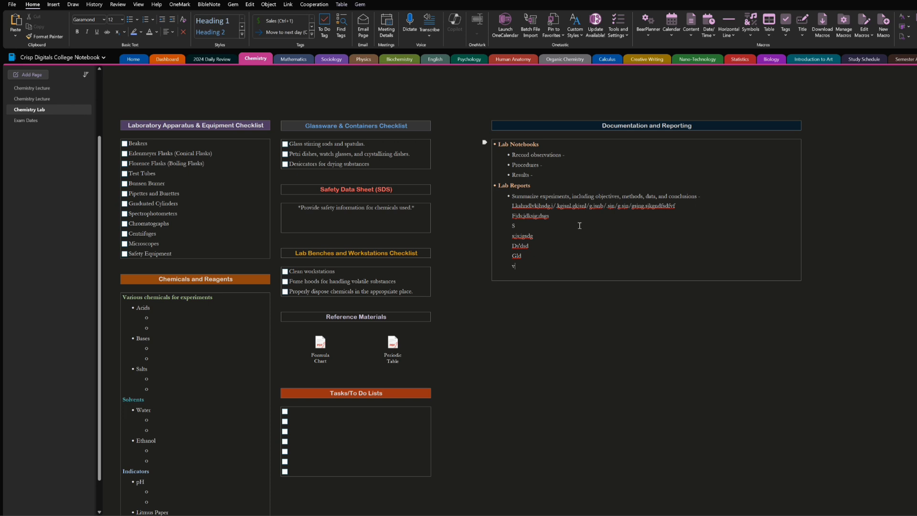
text(mfdlafk.dl;vdl.vl;gy)
key(Return)
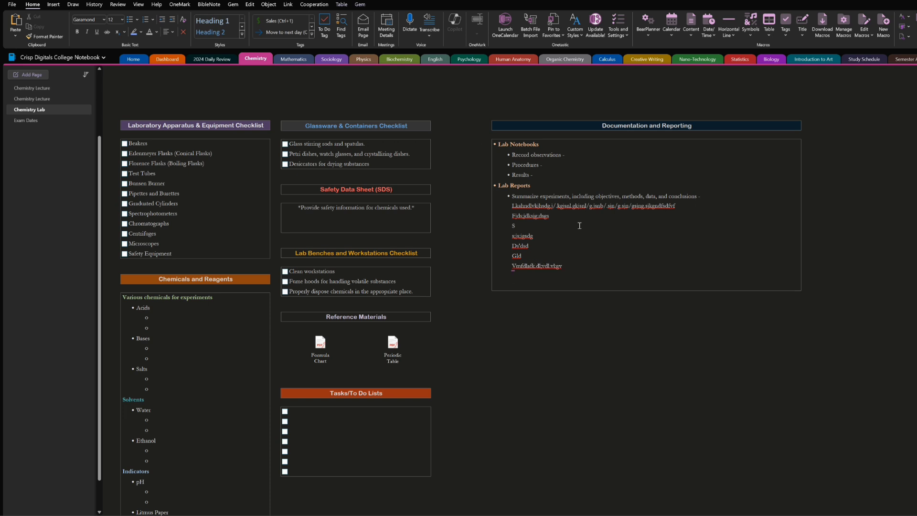
text(knfkkd)
key(Return)
key(Return)
key(Return)
key(Return)
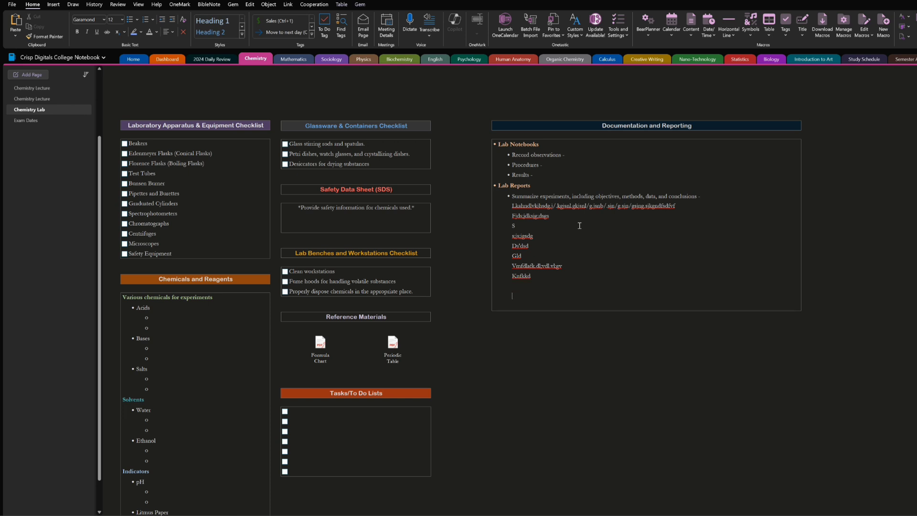
key(Return)
key(Return)
key(Return)
text(mfdldfldfdll)
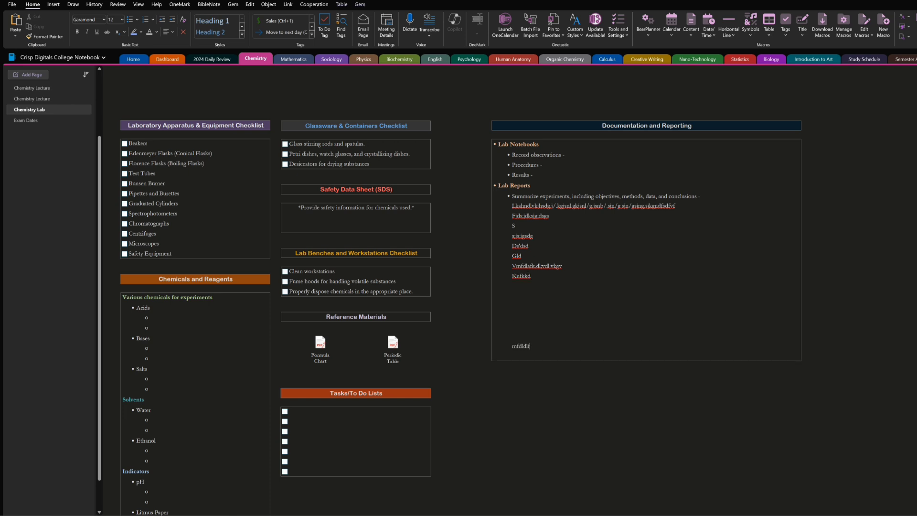
key(Return)
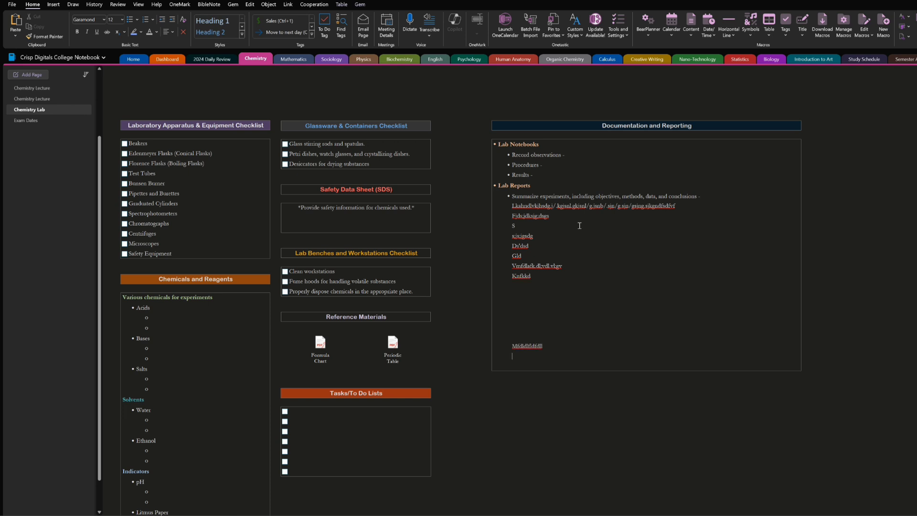
Delete all the placeholder text and the extra blank line below the Lab Reports summary item.
drag(513, 357, 511, 207)
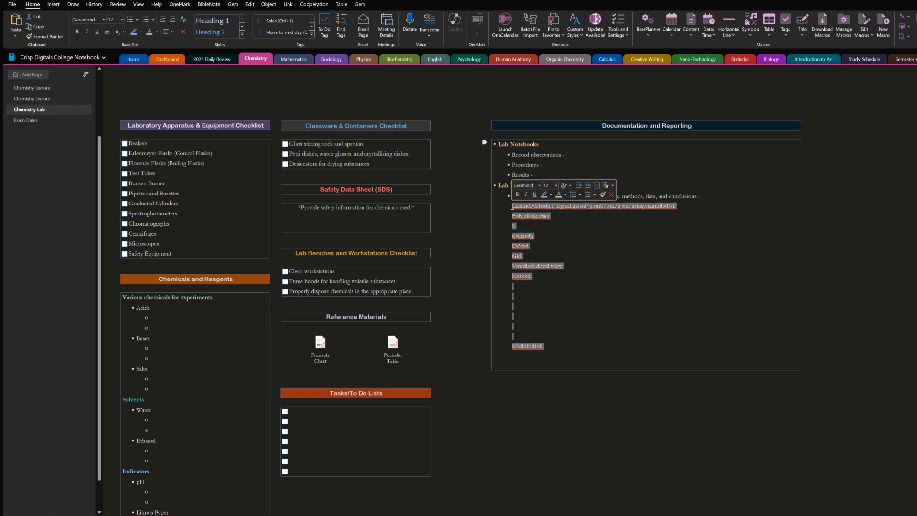
key(BackSpace)
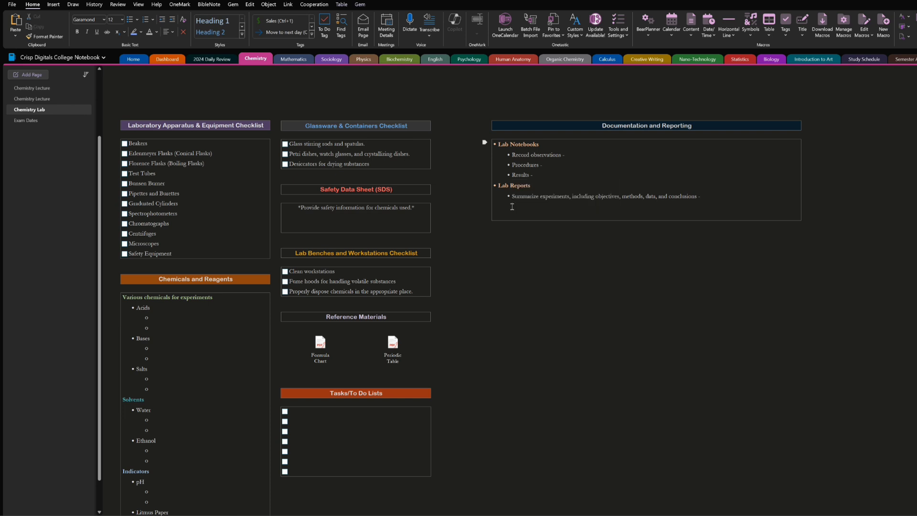
key(BackSpace)
key(BackSpace)
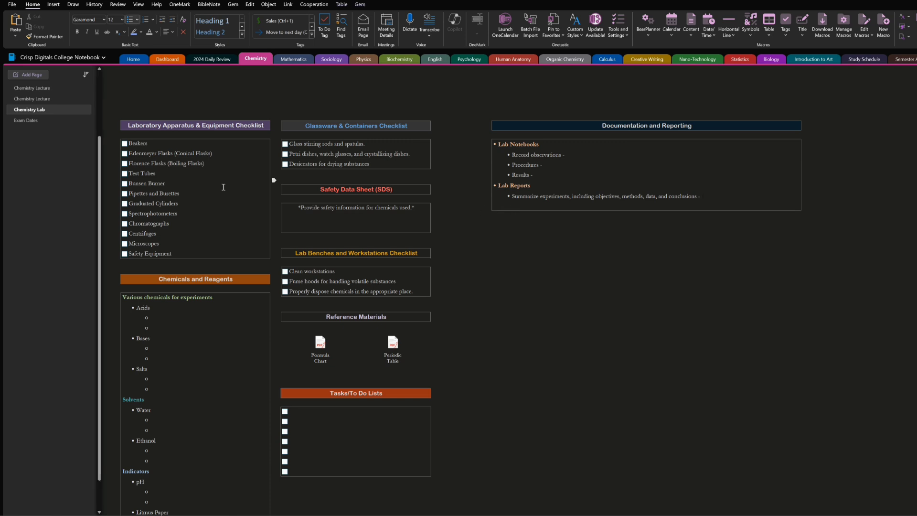
Duplicate the Chemistry Lab page by copying and pasting it within the Chemistry section, and delete the pasted copy.
scroll(211, 110, up, 3)
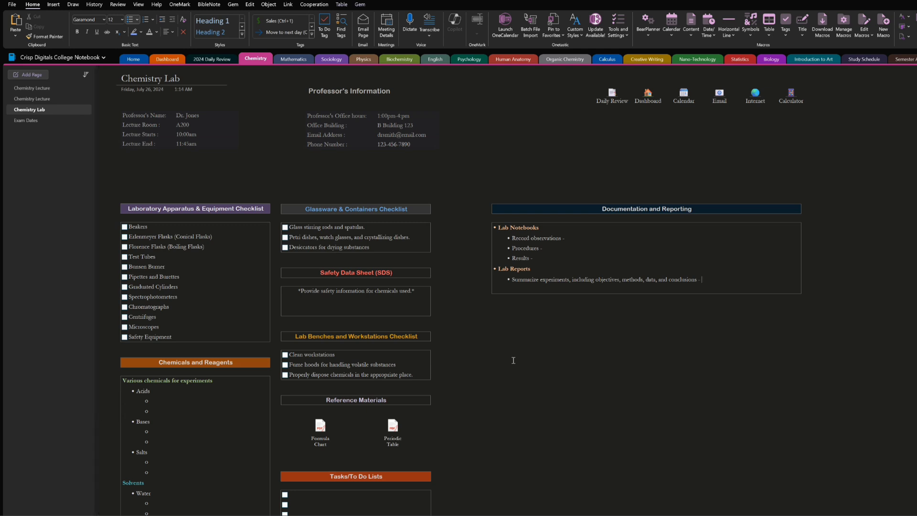
right_click(45, 110)
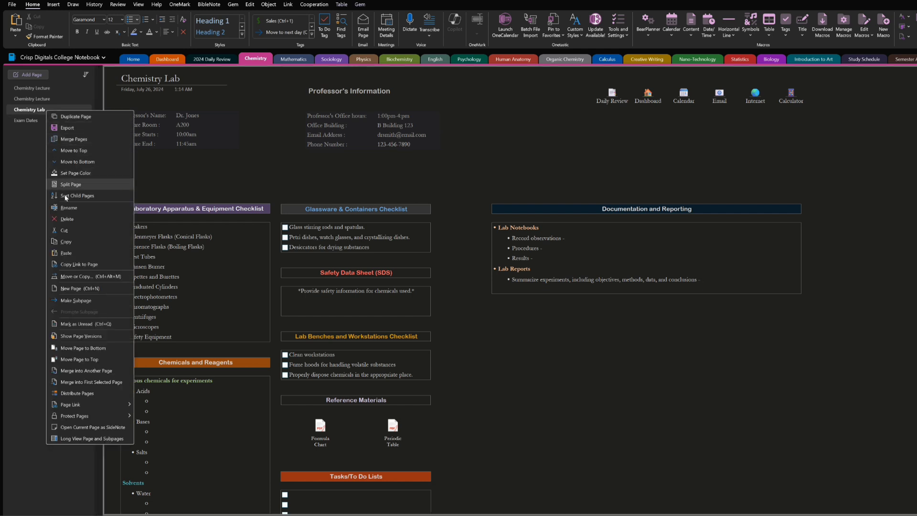
click(66, 243)
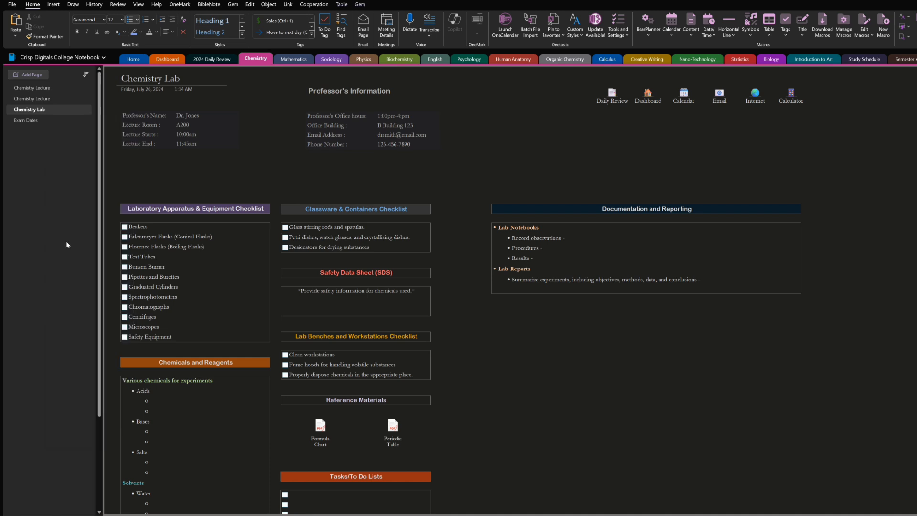
right_click(29, 111)
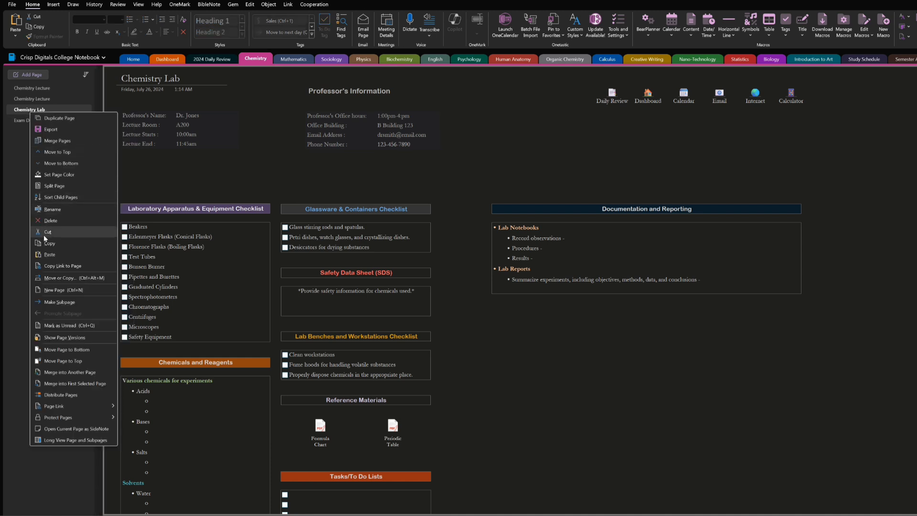
click(46, 255)
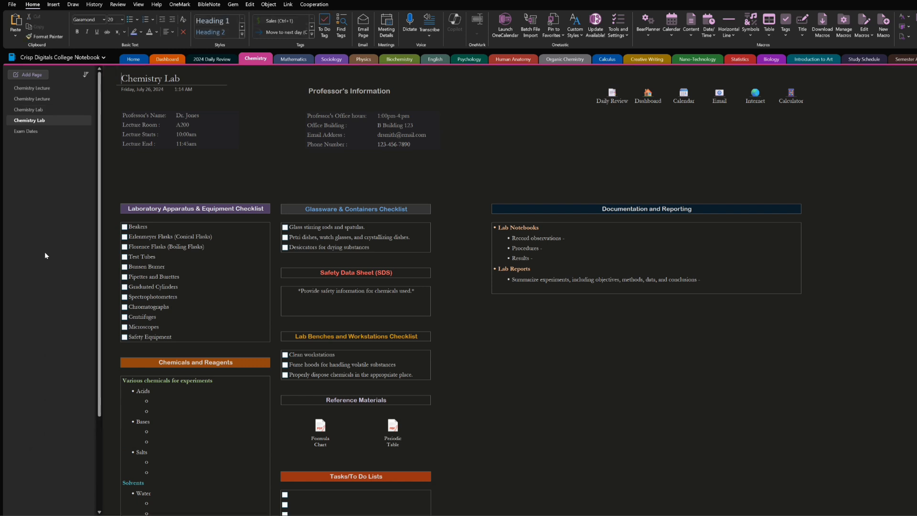
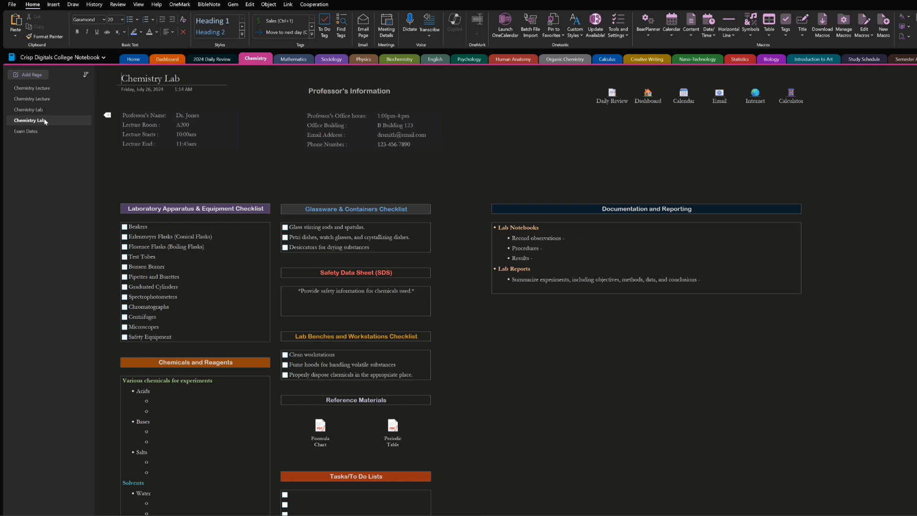
right_click(46, 121)
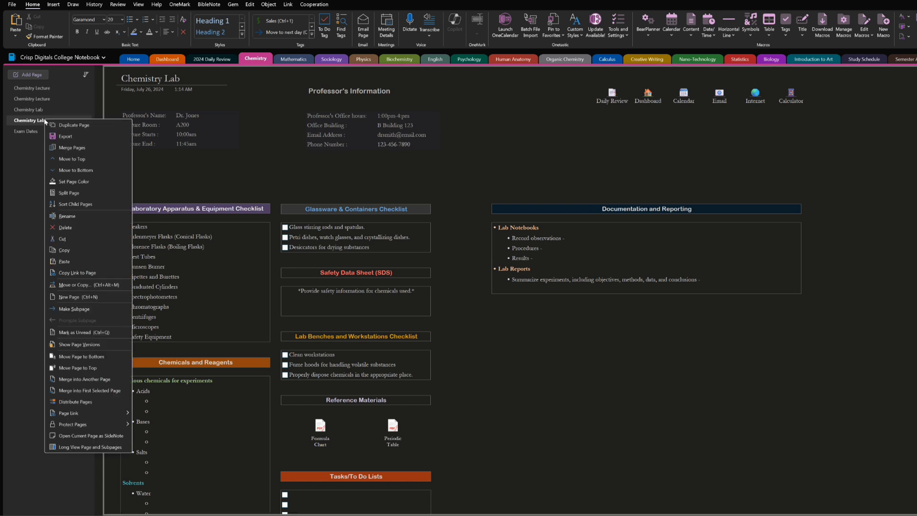
click(72, 227)
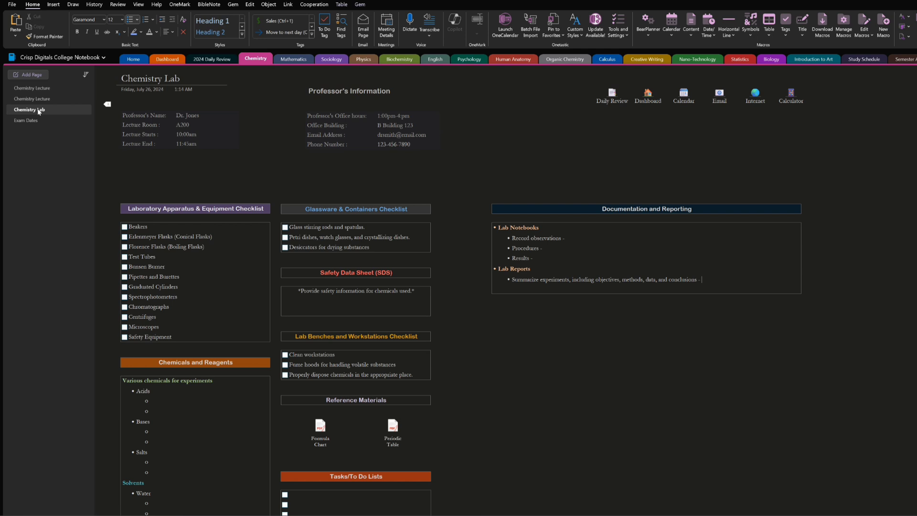
Add a new page to the Chemistry section based on the Chemistry Lab template from My Templates.
click(53, 5)
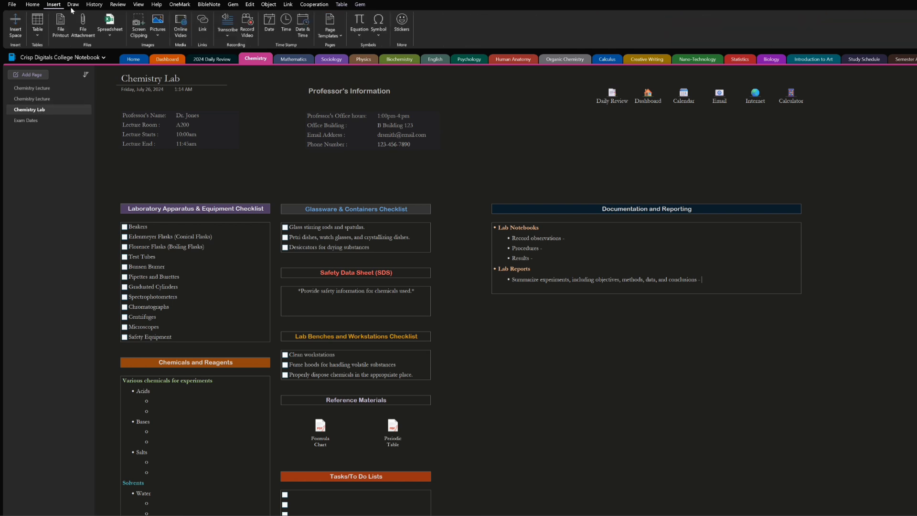
click(340, 38)
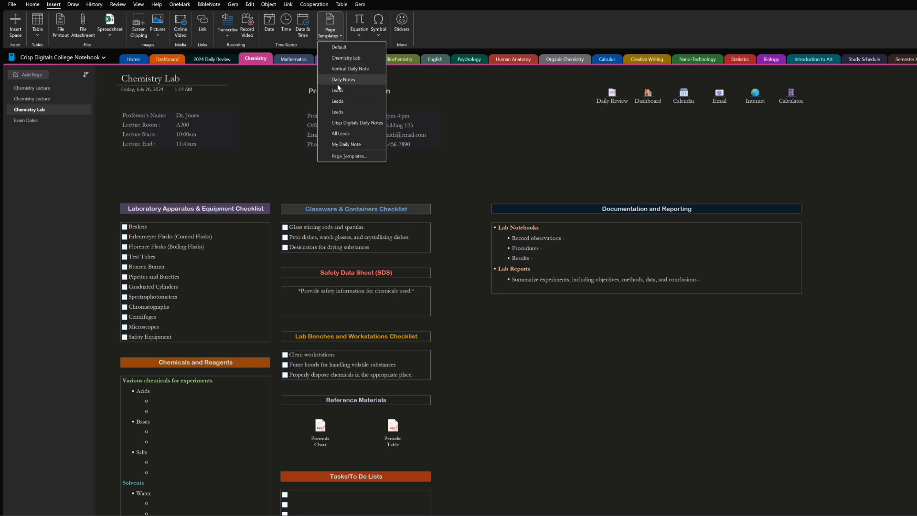
click(341, 157)
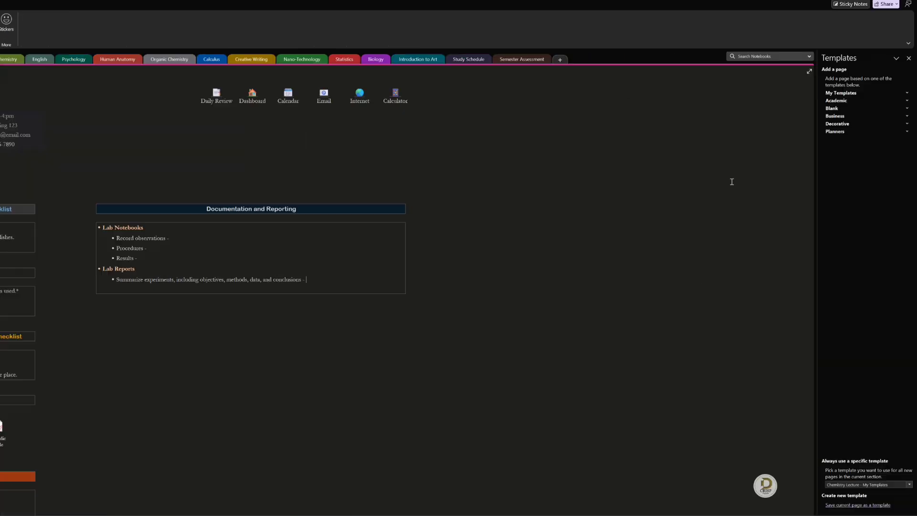
click(907, 93)
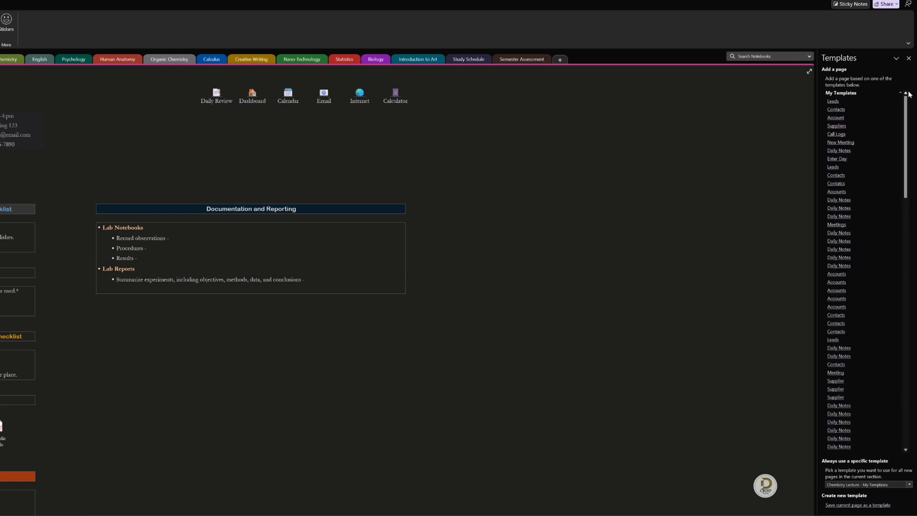
drag(906, 119, 914, 374)
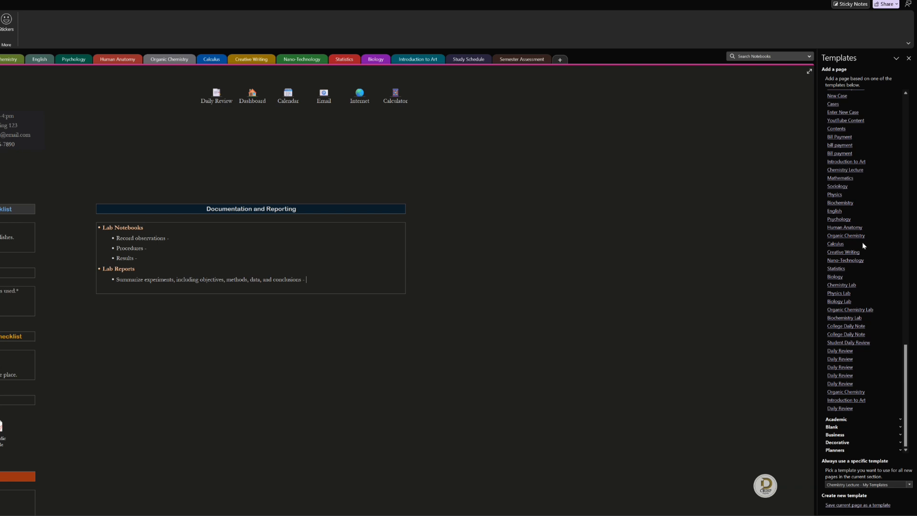
click(854, 287)
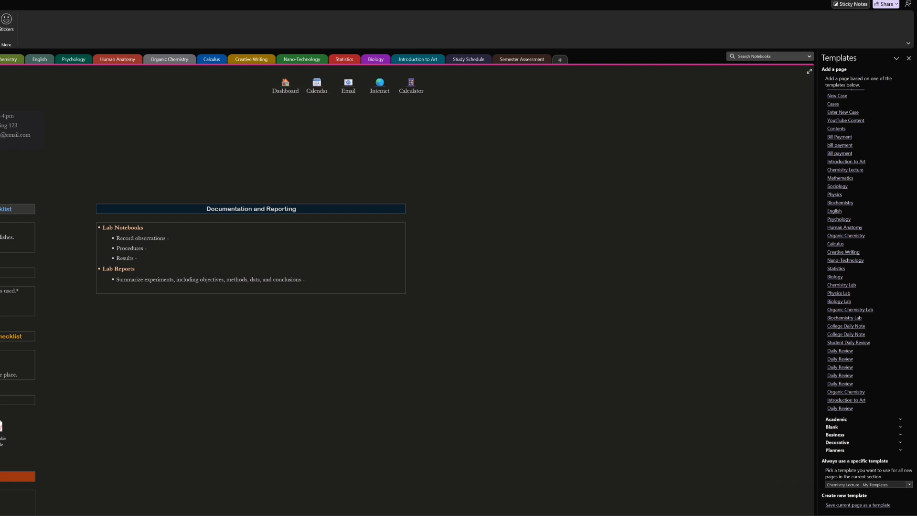
Try to save the original Chemistry Lab page as a page template named Chemistry Lab, and cancel the save.
click(38, 136)
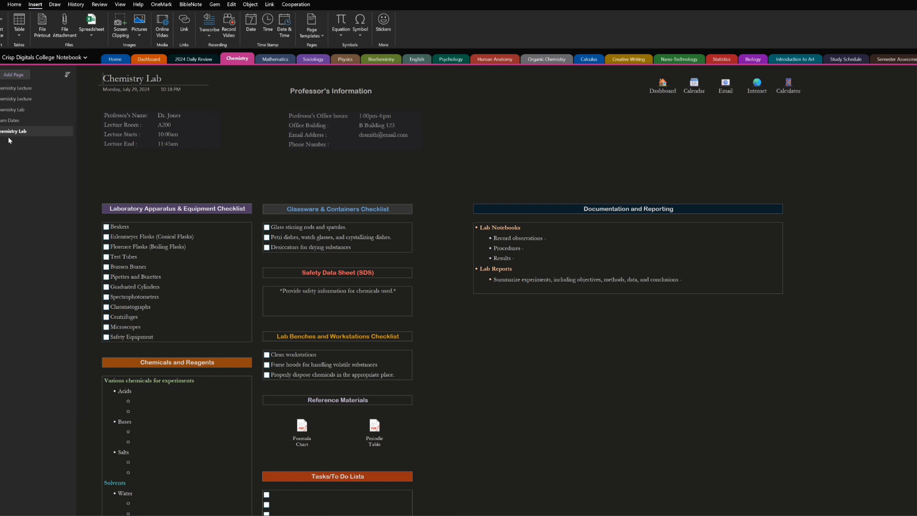
click(19, 111)
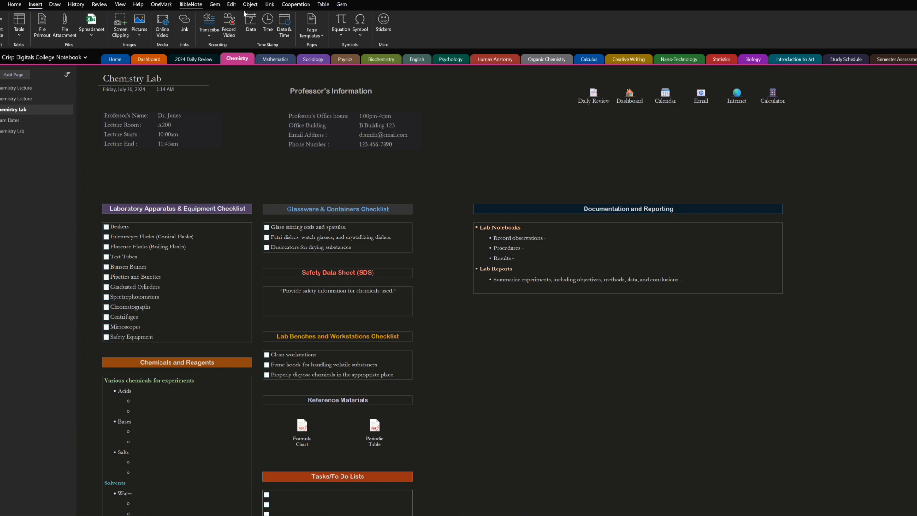
click(322, 36)
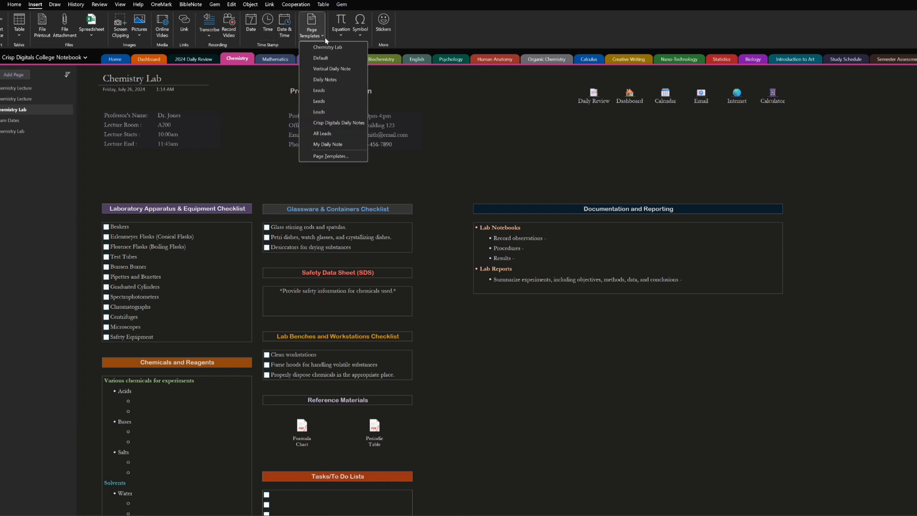
click(345, 156)
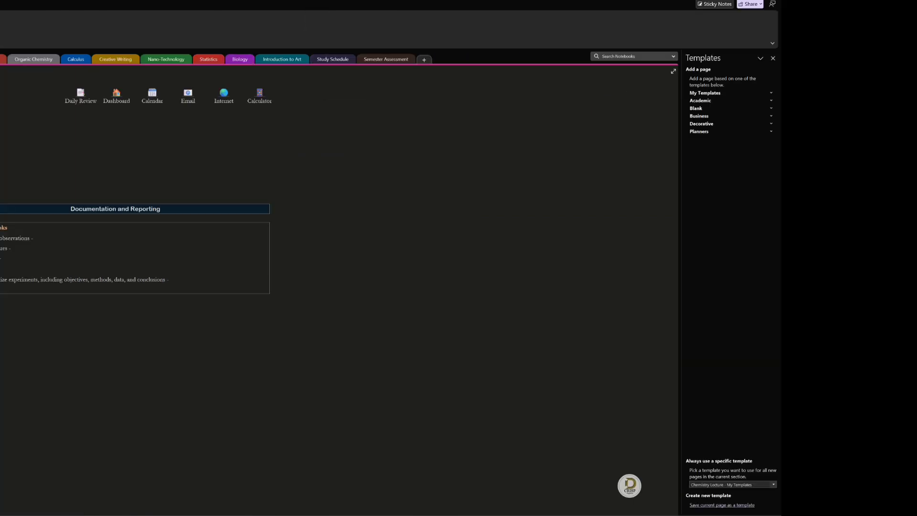
click(725, 507)
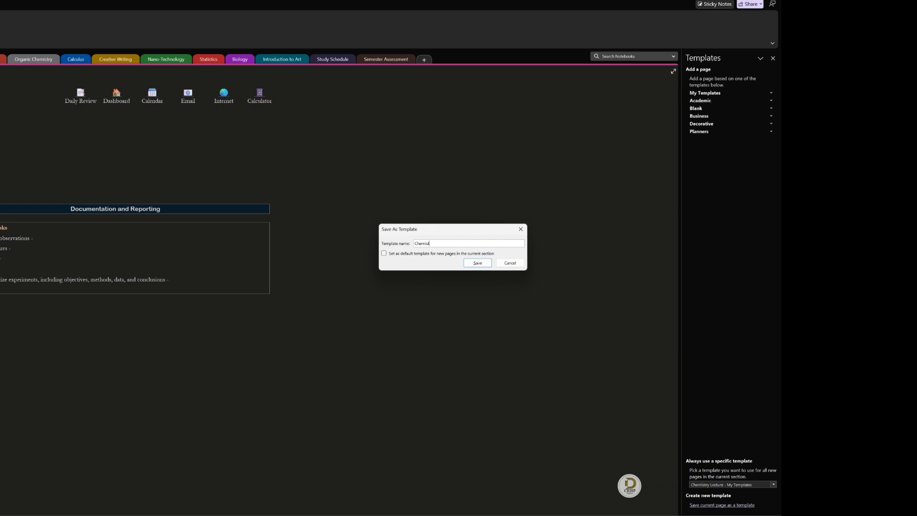
text(ry Lab)
click(514, 263)
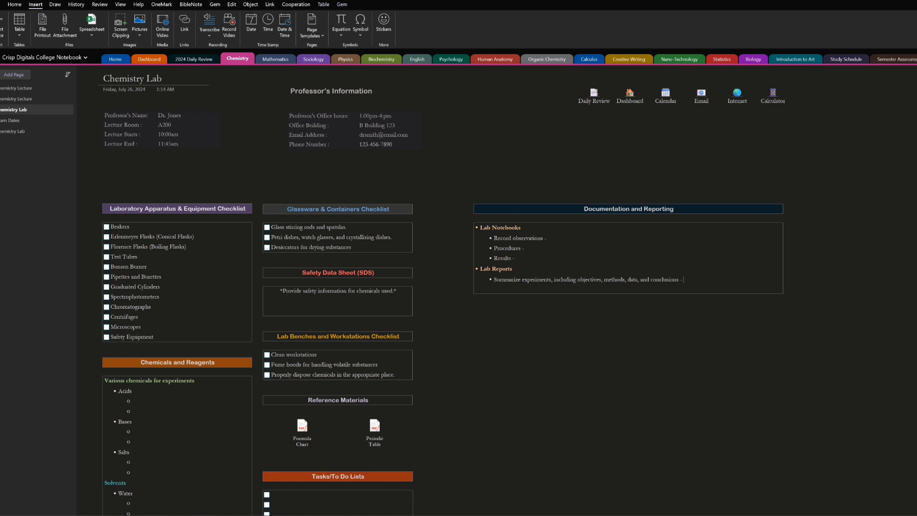
Open the Exam Dates page and go to the Subject and Date fields of the first Quizzes block.
click(17, 123)
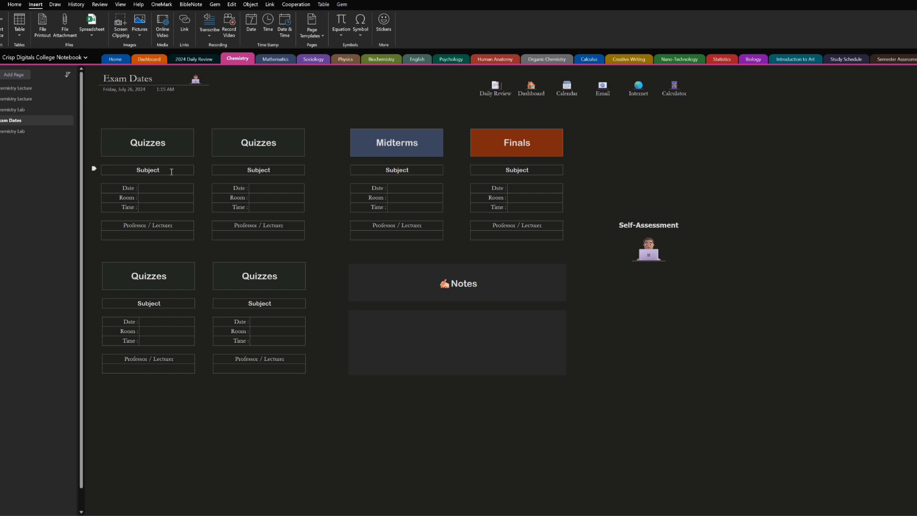
drag(167, 170, 133, 172)
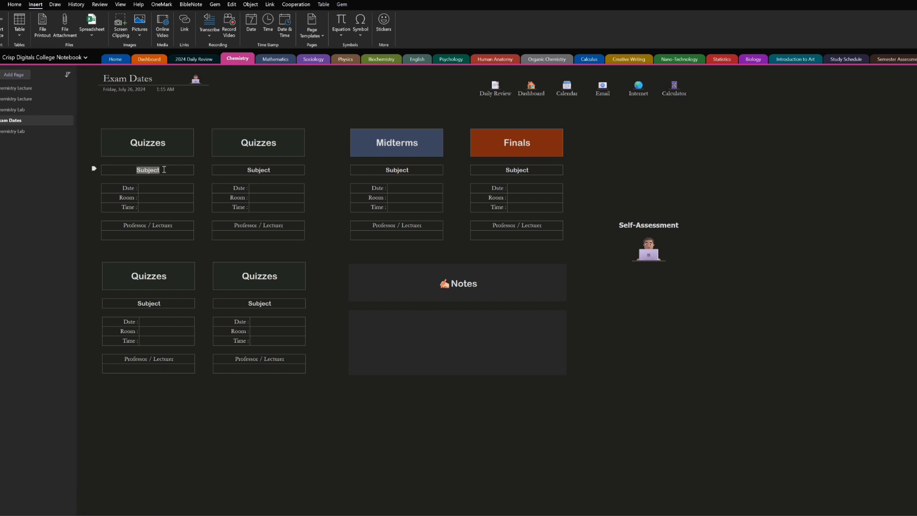
click(146, 189)
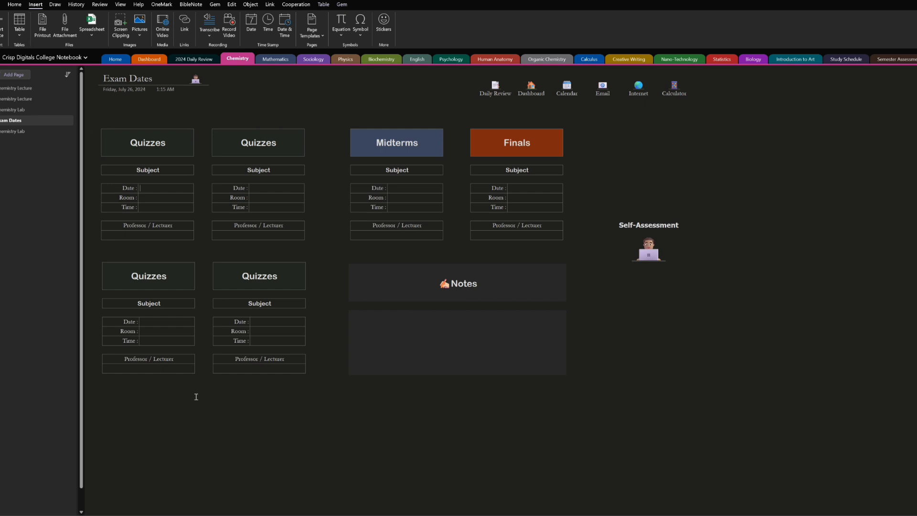
Duplicate the lower-row Quizzes block under Exam Dates into the empty space beneath it, and undo the paste.
drag(201, 419, 91, 249)
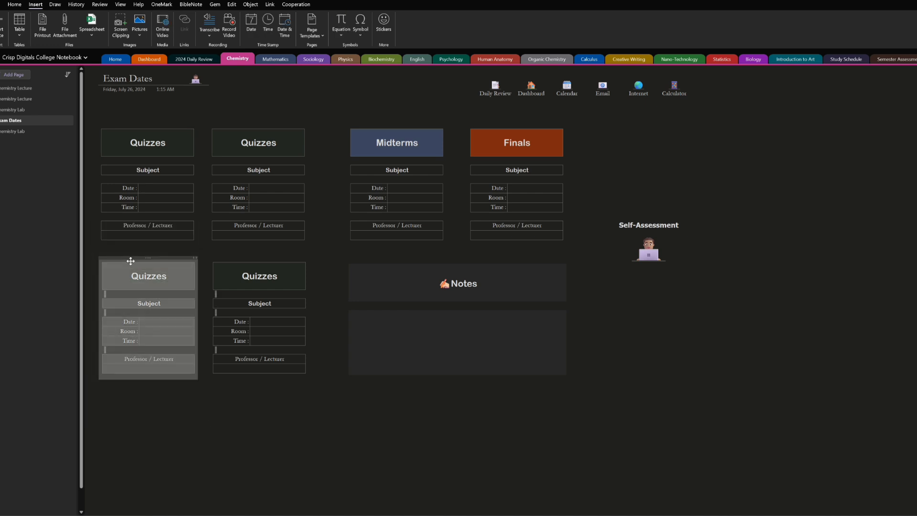
click(107, 412)
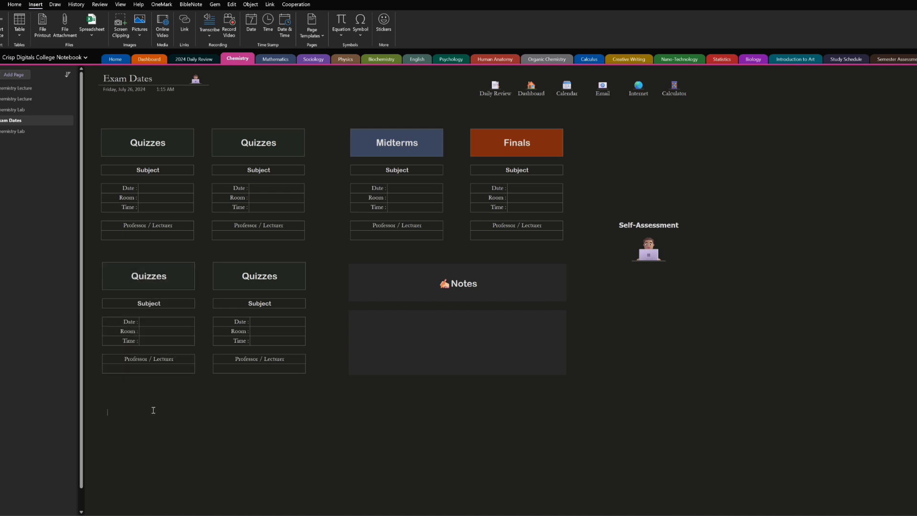
key(ctrl+v)
scroll(248, 433, up, 1)
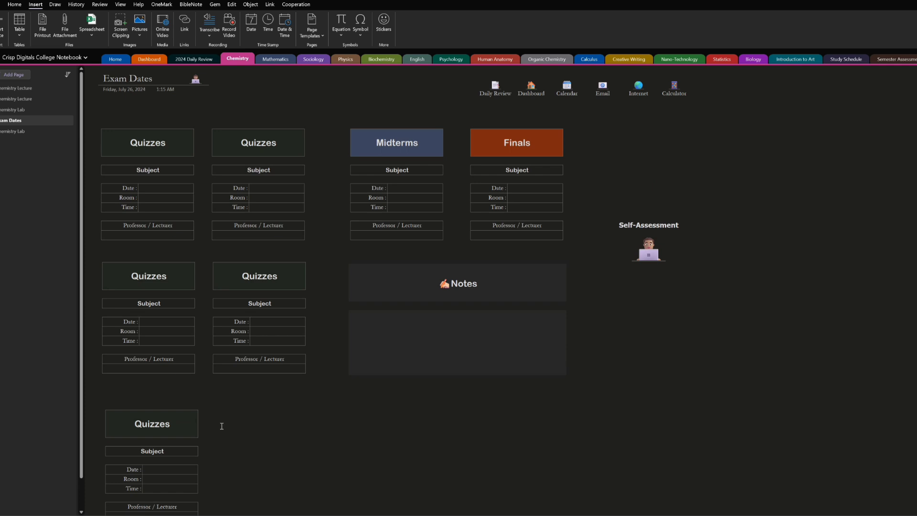
key(ctrl+z)
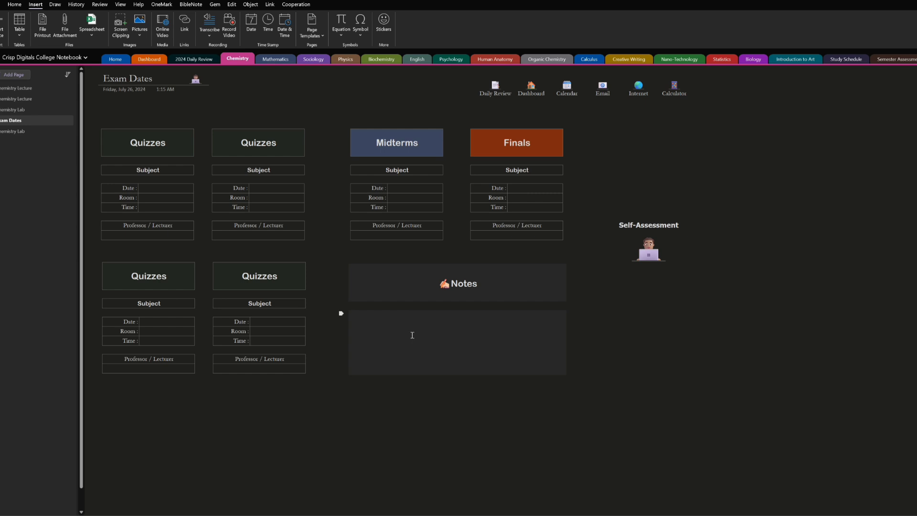
click(379, 323)
Delete the template-based Chemistry Lab page at the end of the page list and the second Chemistry Lecture page.
click(21, 132)
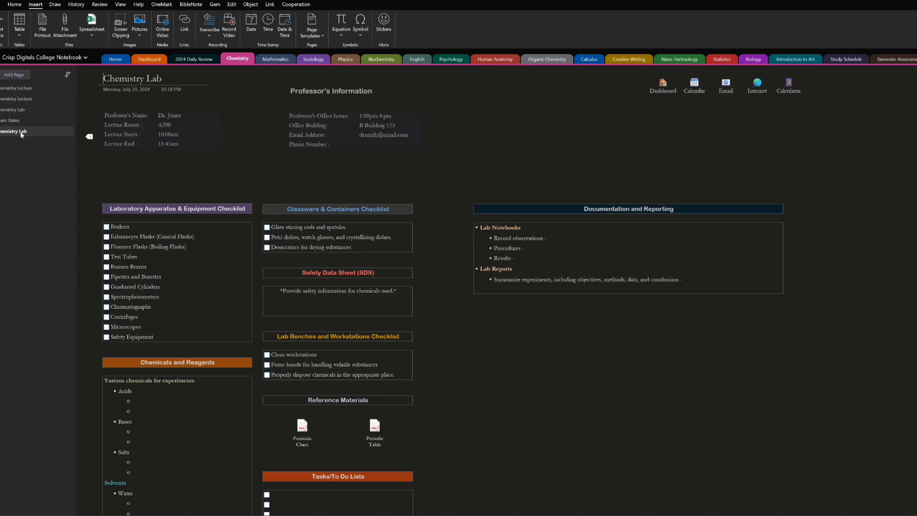
right_click(21, 132)
click(51, 239)
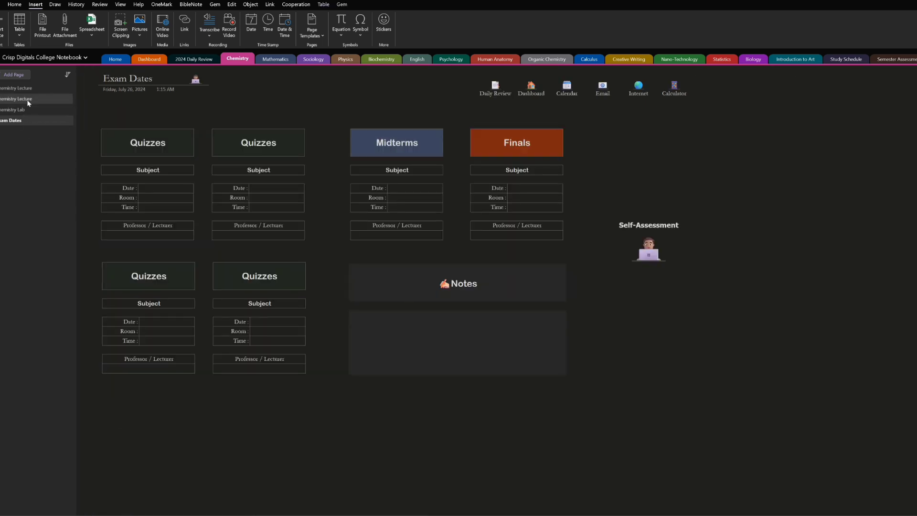
click(29, 100)
right_click(28, 101)
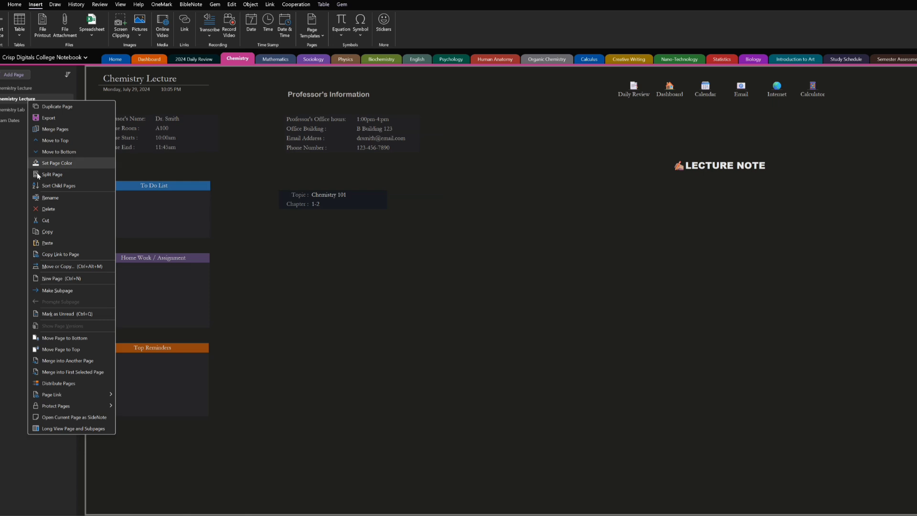
click(39, 208)
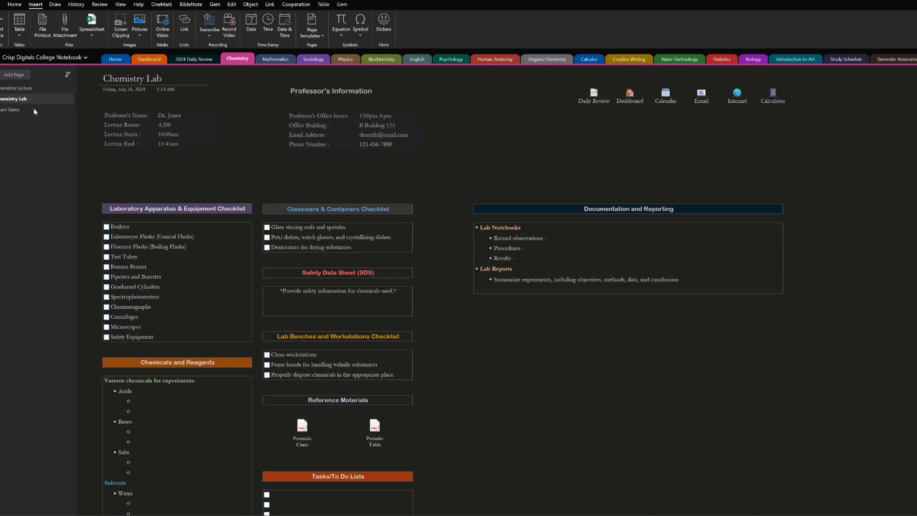
Go to the Semester Assessment page through the Self-Assessment link on the Exam Dates page and look over its sections.
click(31, 110)
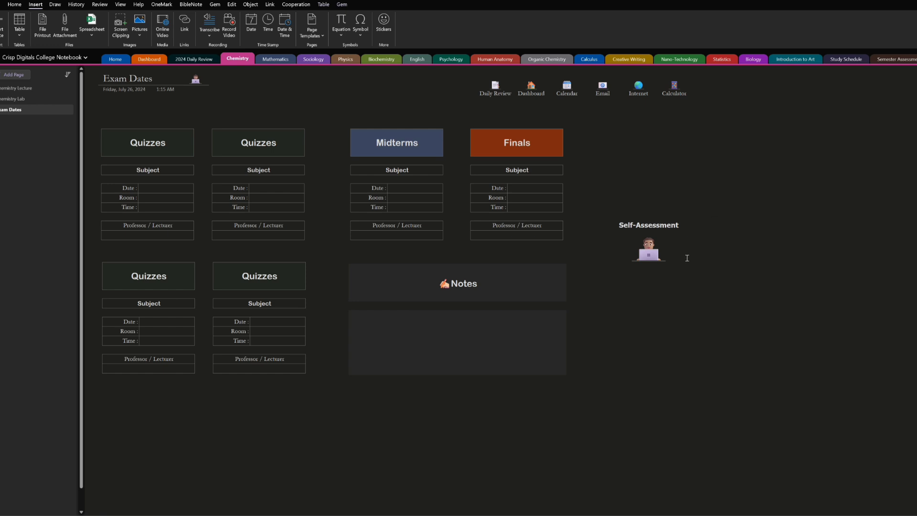
click(653, 260)
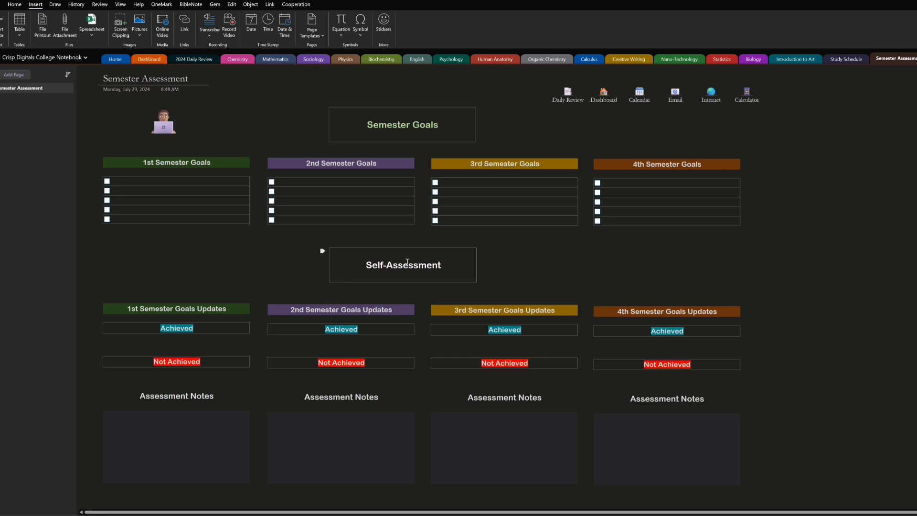
scroll(267, 253, down, 3)
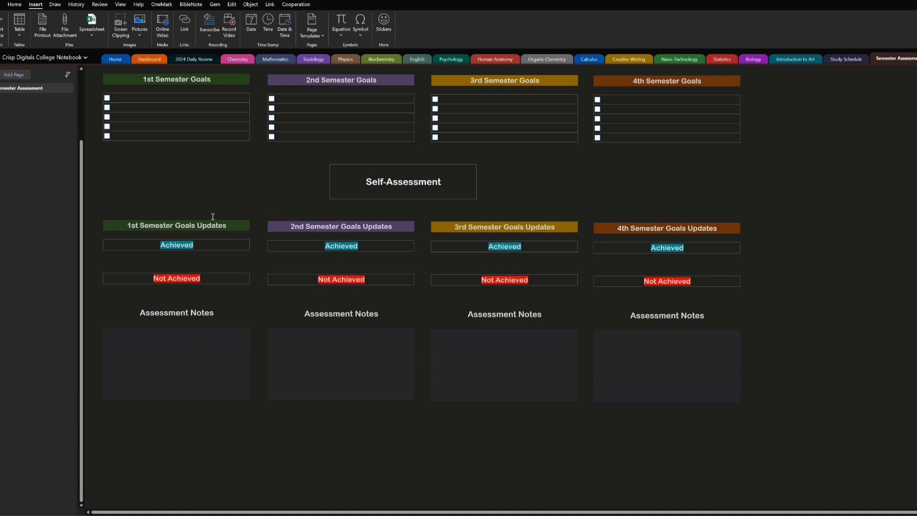
scroll(213, 217, up, 3)
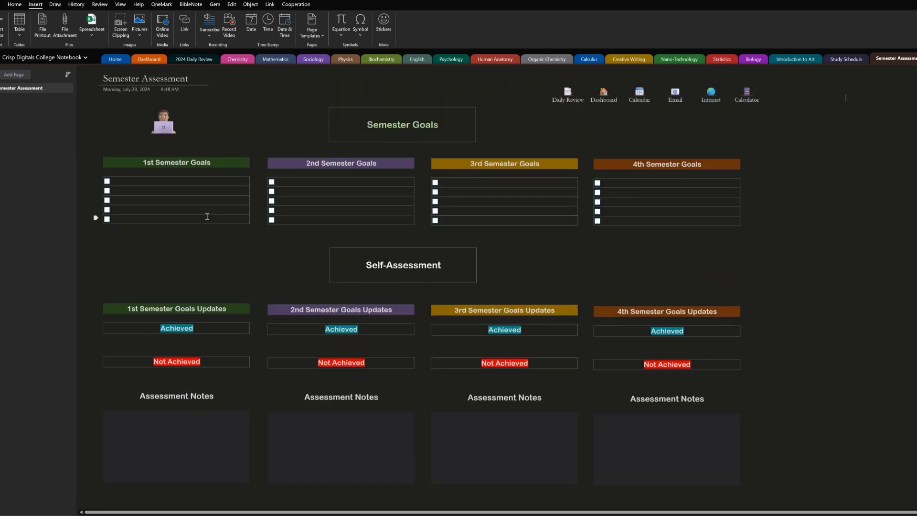
Enter "Get an A in Chemistry Lab and lecture" and "Get on the Dean's list" as the first two 1st Semester Goals.
click(159, 182)
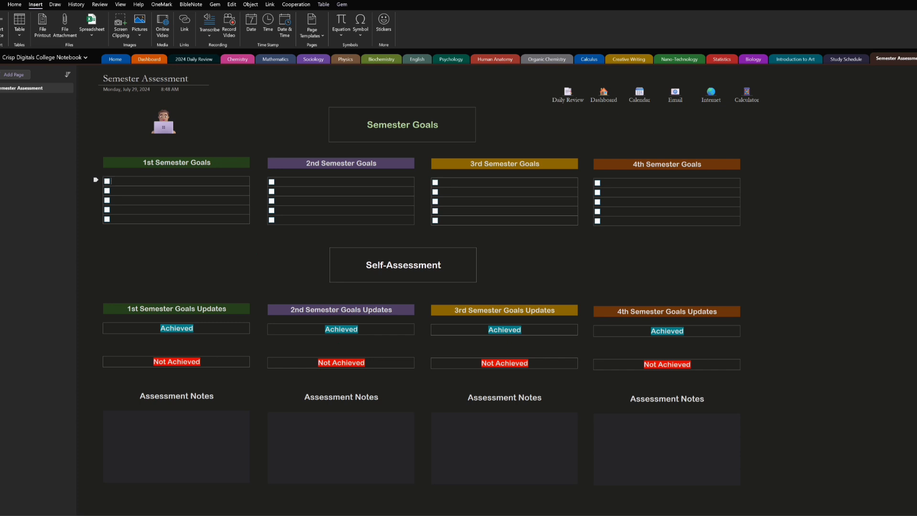
text(Get)
text( an A)
text( in)
text( Chec)
text(istry Lab and)
text( lecture)
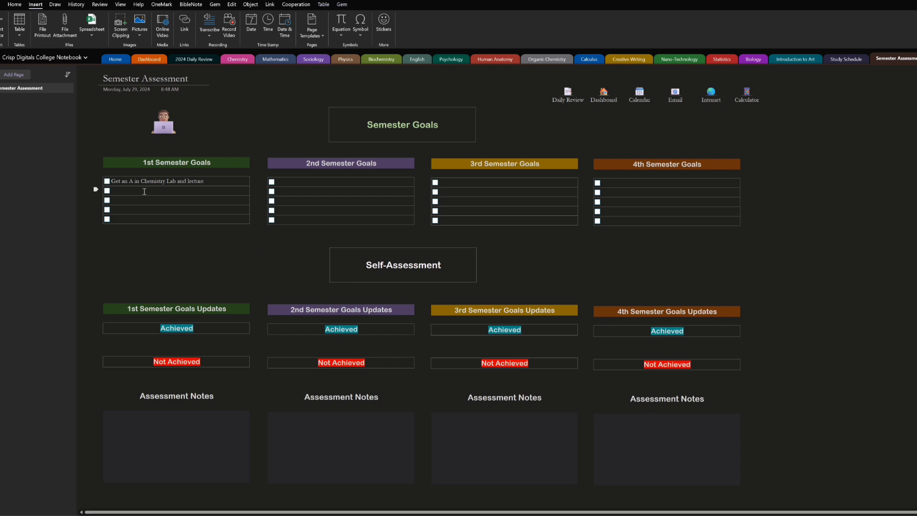
text(Get on the)
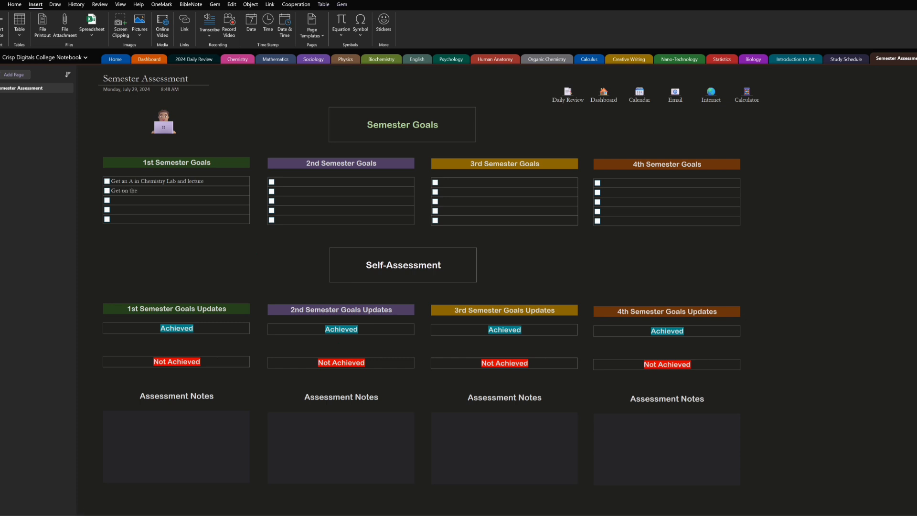
text( Dean's list)
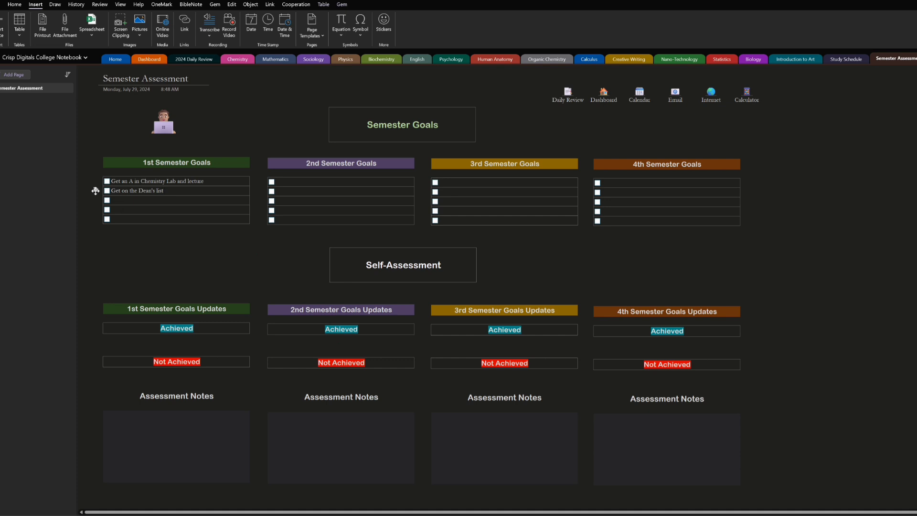
Move the Dean's list goal under Achieved and the Chemistry goal under Not Achieved in 1st Semester Goals Updates, ticking both.
drag(96, 191, 92, 333)
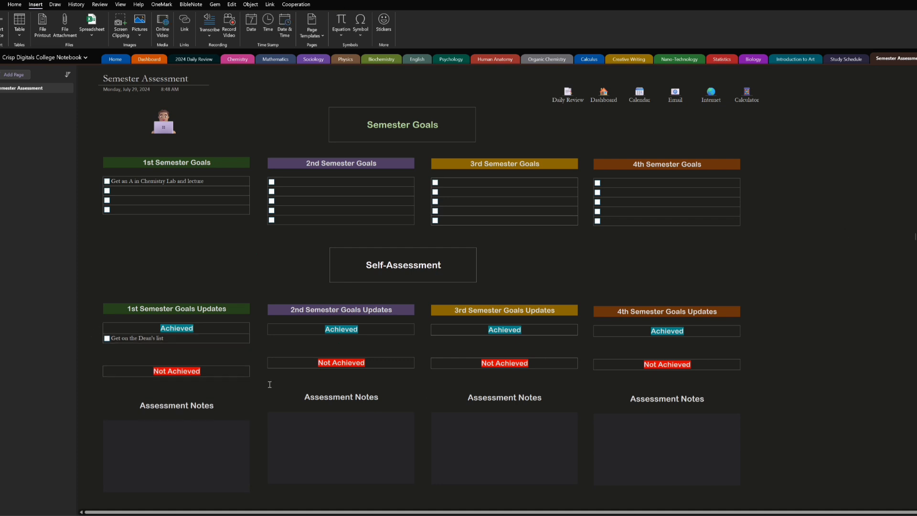
click(107, 338)
drag(97, 181, 133, 374)
click(107, 381)
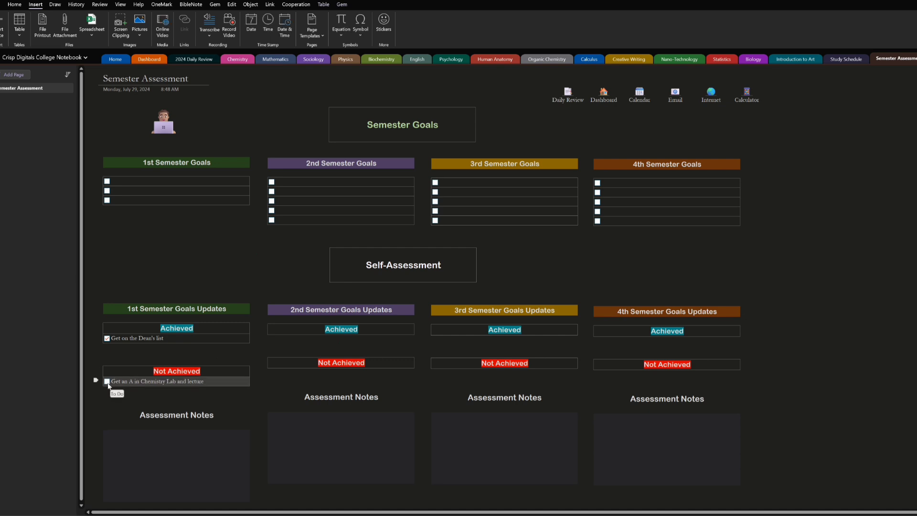
click(845, 344)
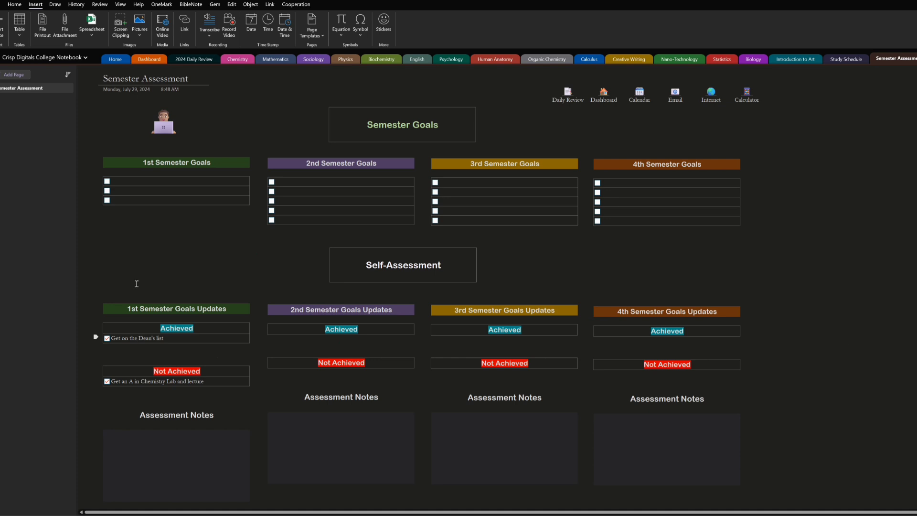
click(153, 444)
Move both ticked goals from 1st Semester Goals Updates back to the end of the 1st Semester Goals list.
drag(99, 306, 101, 202)
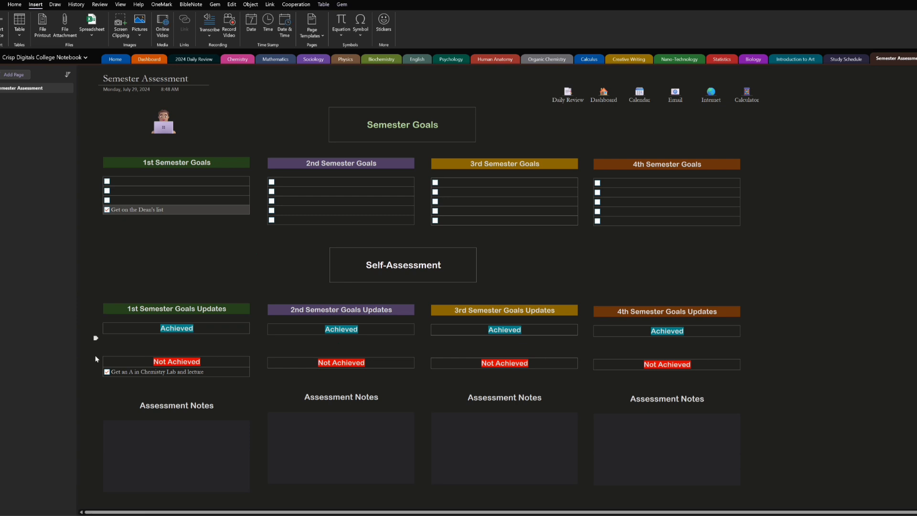
drag(98, 372, 120, 205)
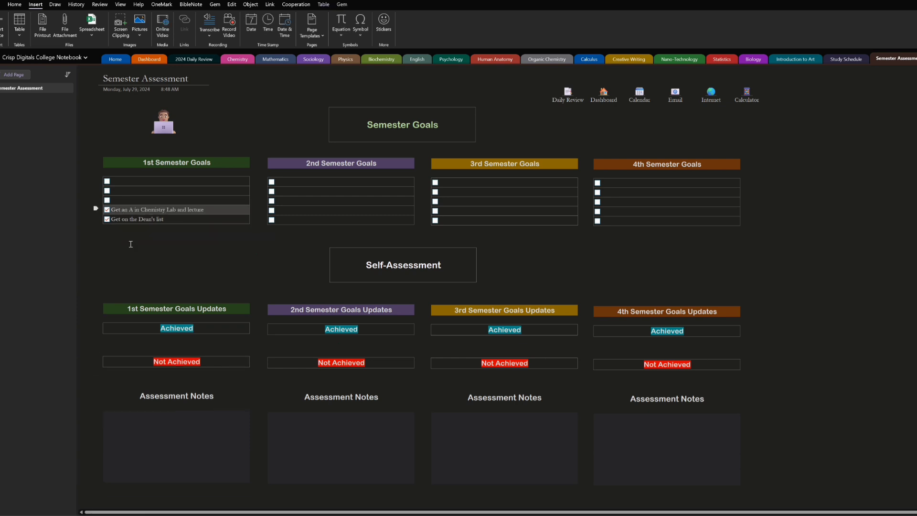
click(375, 246)
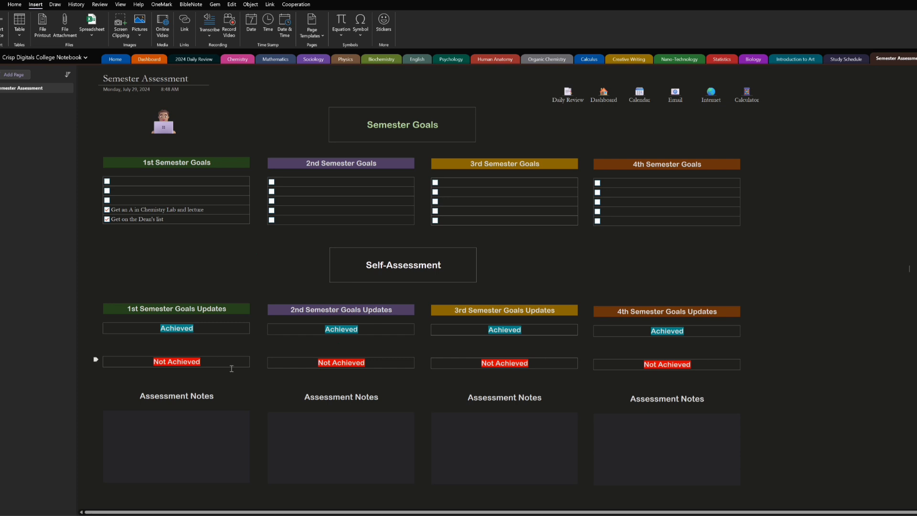
Hide the table borders around the Achieved and Not Achieved labels in 1st Semester Goals Updates.
click(224, 328)
click(327, 7)
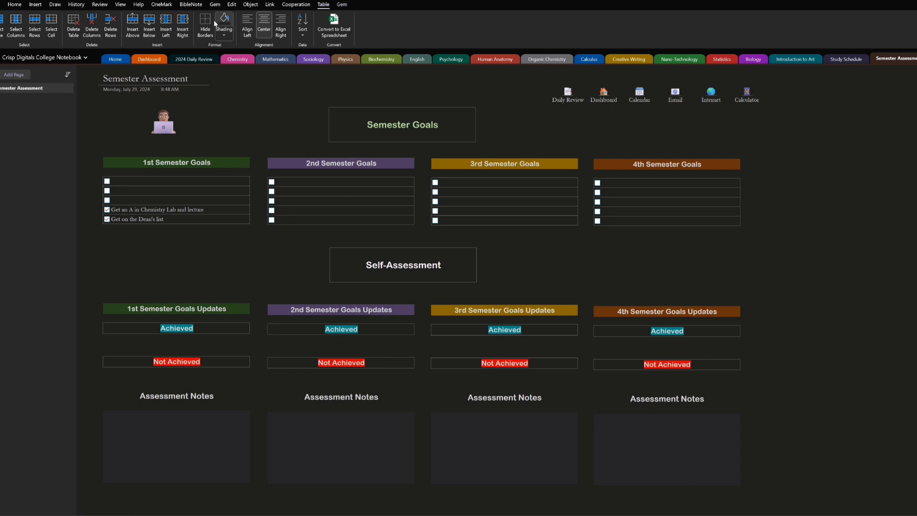
click(205, 24)
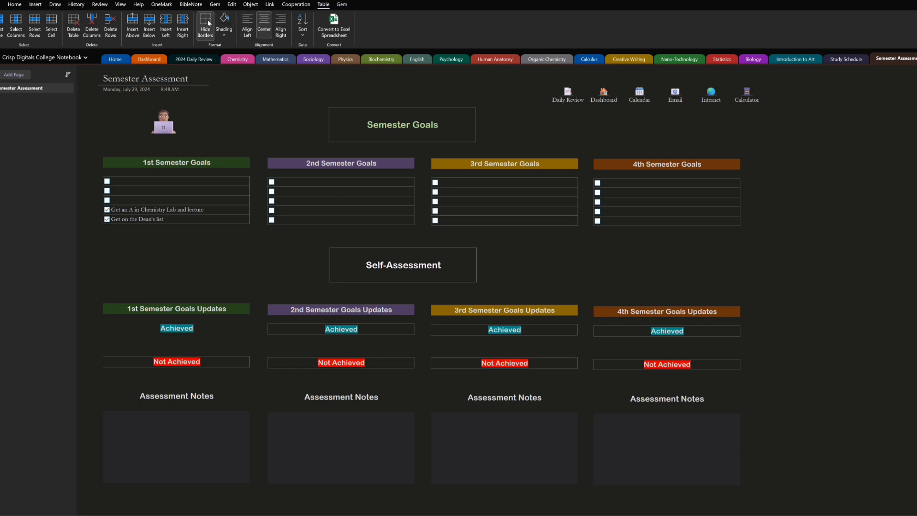
click(234, 363)
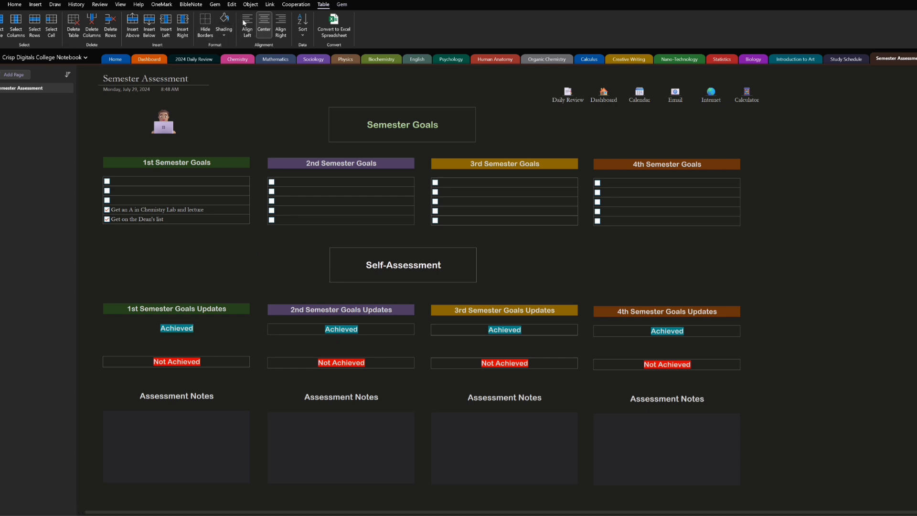
click(208, 22)
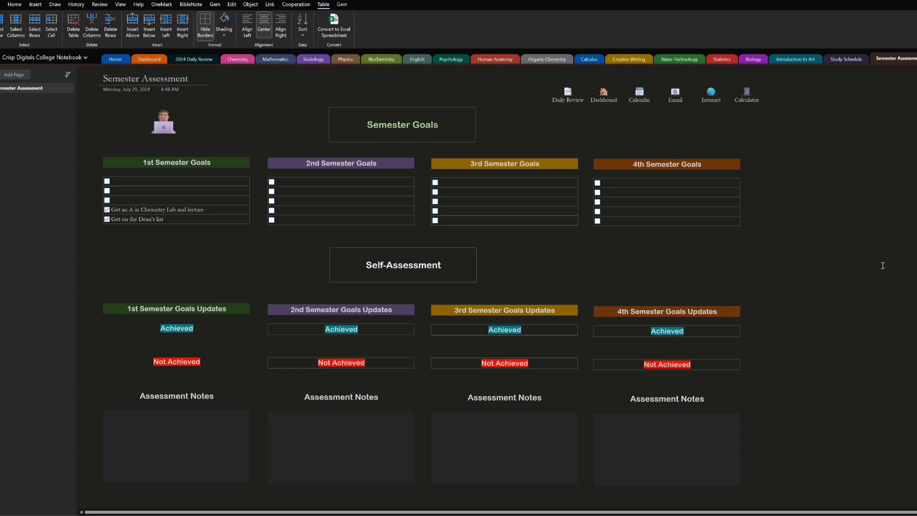
Try hiding the borders of the 1st Semester Goals table and undo the change.
drag(241, 219, 242, 180)
click(206, 23)
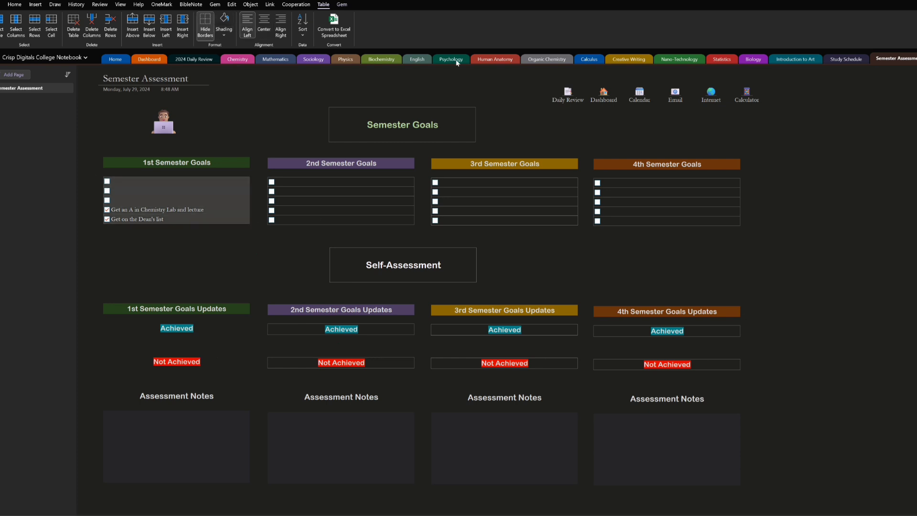
key(Escape)
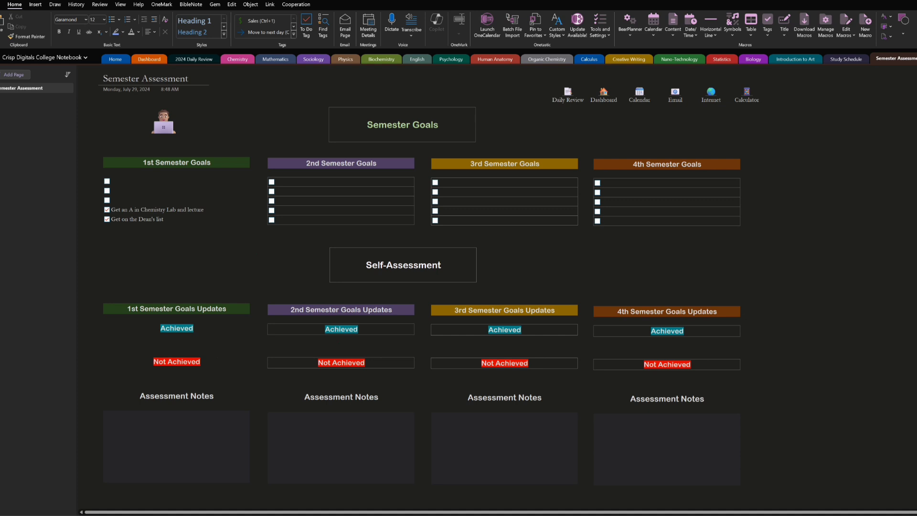
key(ctrl+z)
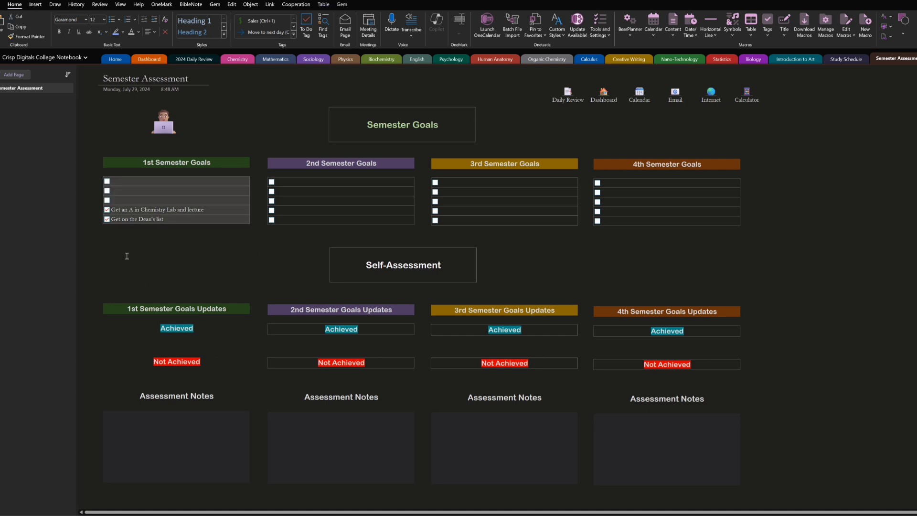
key(Escape)
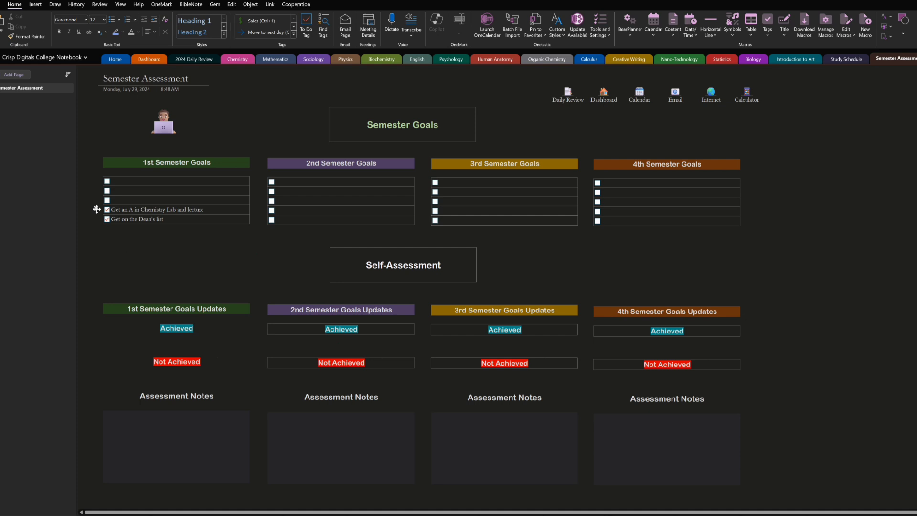
Move the Chemistry goal under Achieved in 1st Semester Goals Updates and back into the 1st Semester Goals list.
drag(97, 209, 95, 332)
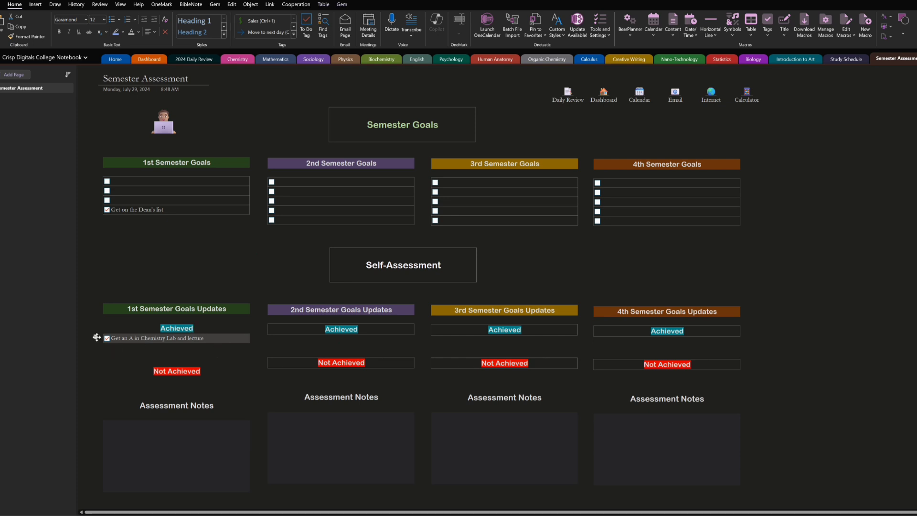
drag(96, 337, 107, 209)
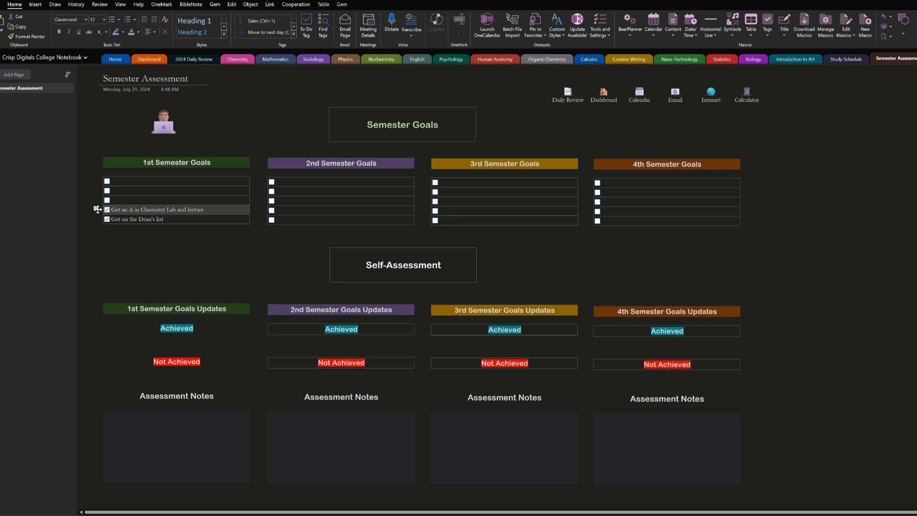
Show the table borders again around the Not Achieved and Achieved labels in 1st Semester Goals Updates.
click(222, 363)
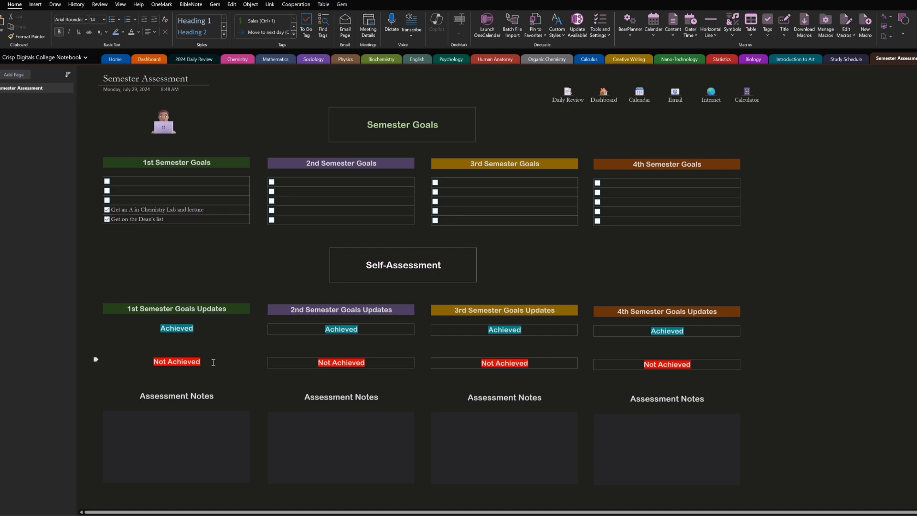
click(321, 5)
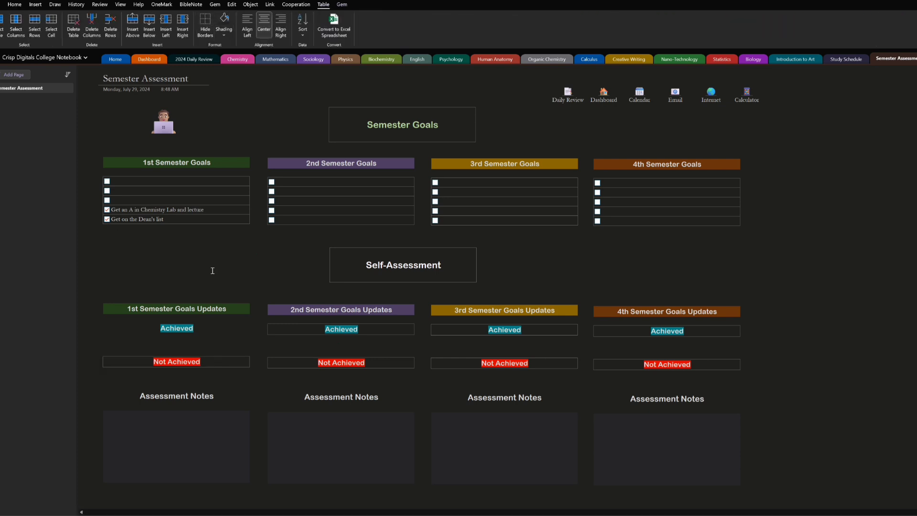
click(204, 324)
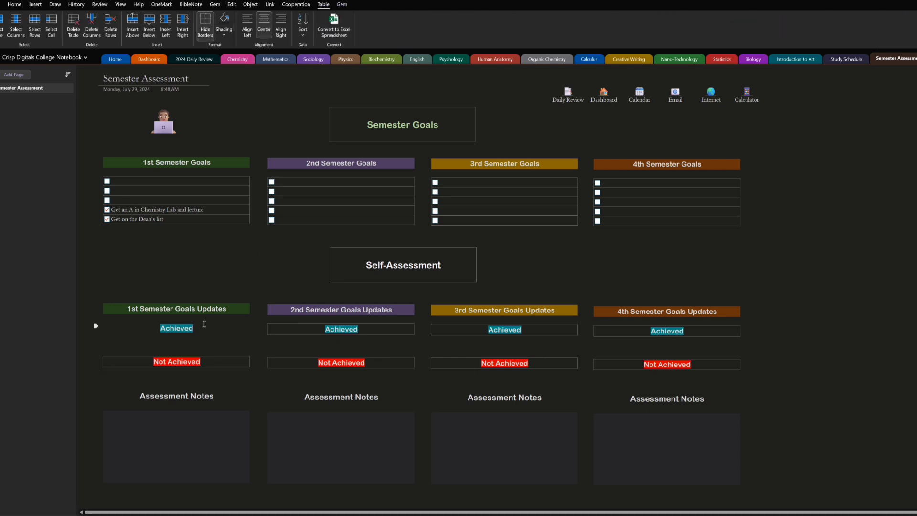
click(204, 24)
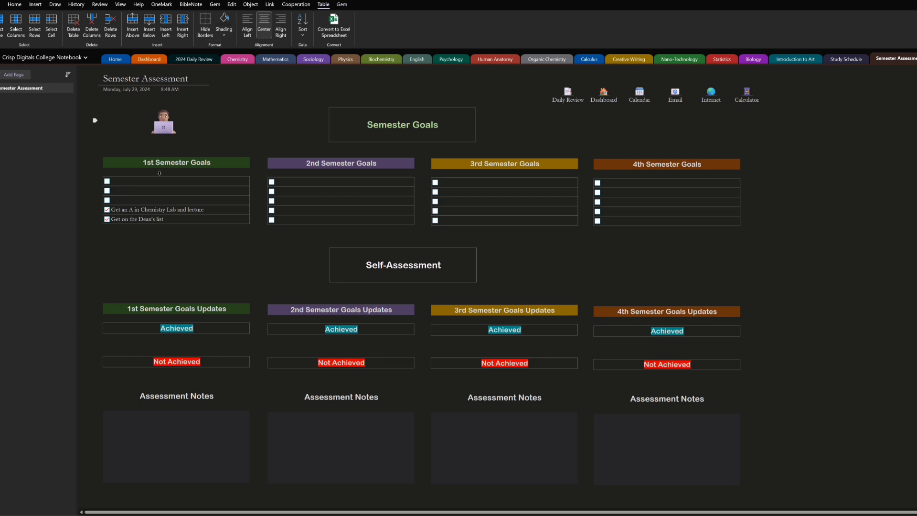
Delete the Dean's list and Chemistry goals from 1st Semester Goals and untick both of their checkboxes.
drag(163, 219, 109, 219)
key(BackSpace)
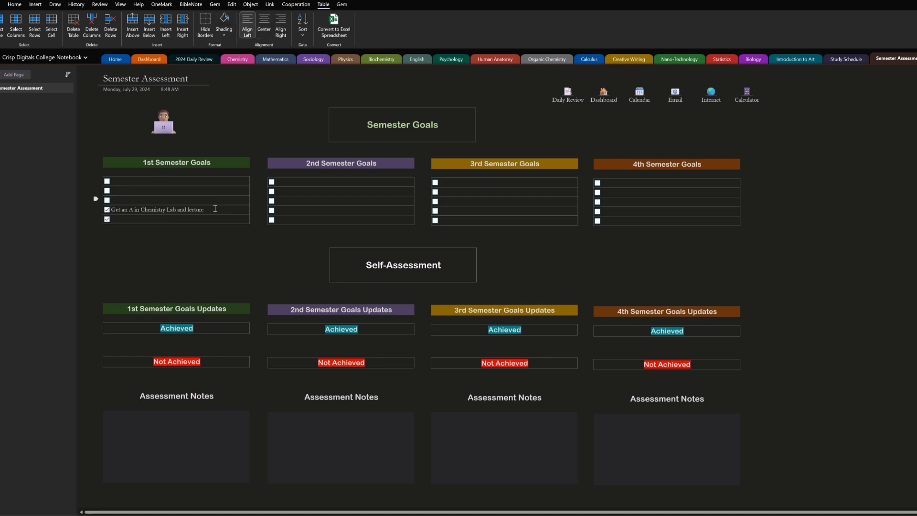
drag(210, 209, 113, 209)
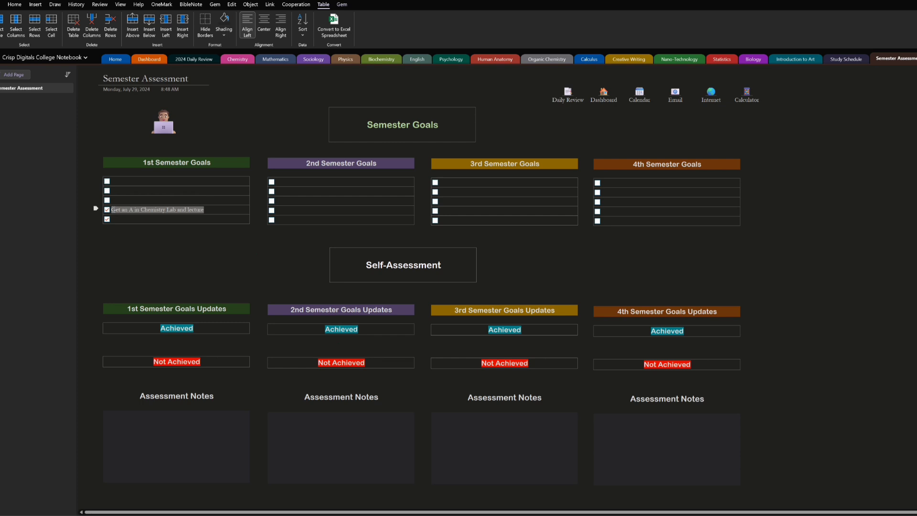
key(BackSpace)
click(107, 210)
click(107, 219)
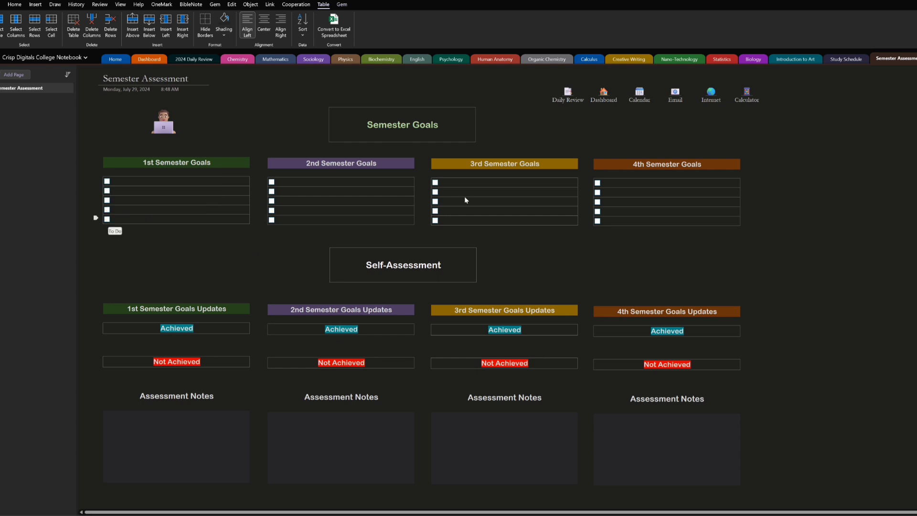
click(859, 201)
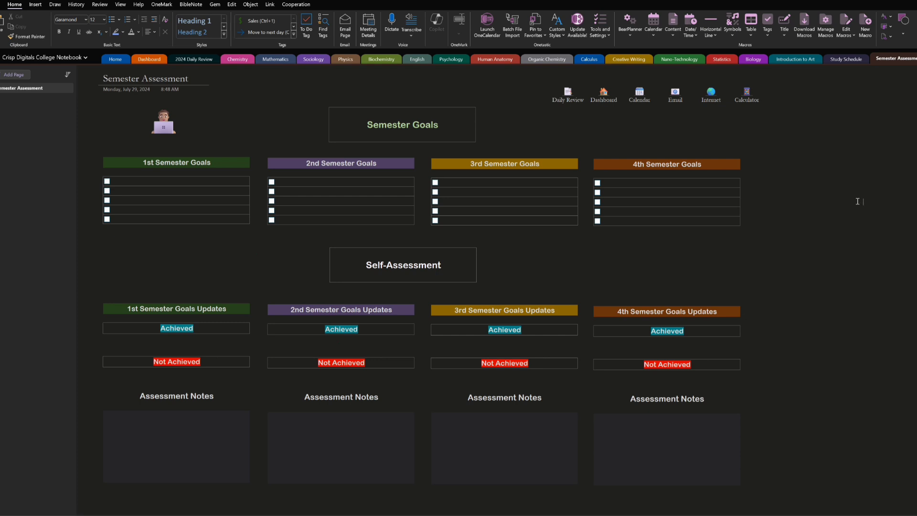
Open Mathematics from the Dashboard and browse the other course sections, including Sociology, Biochemistry, English, Organic Chemistry and Human Anatomy.
click(604, 93)
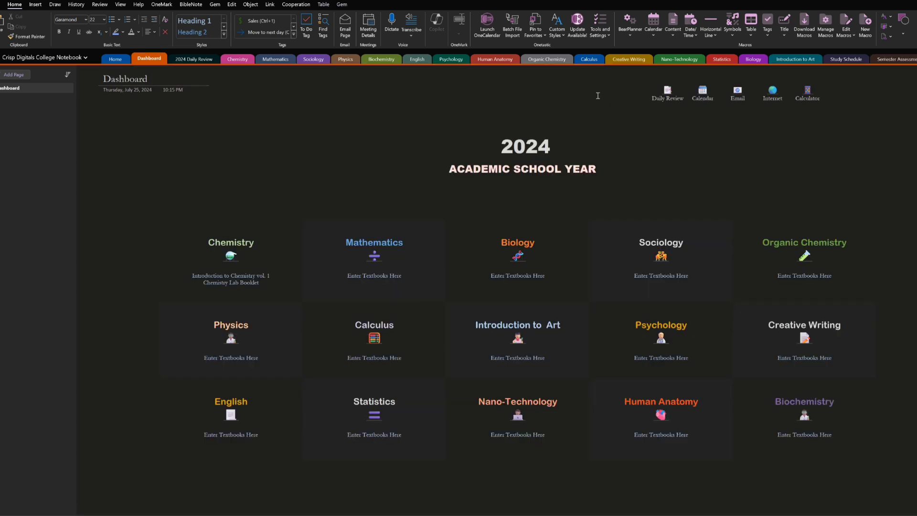
click(377, 258)
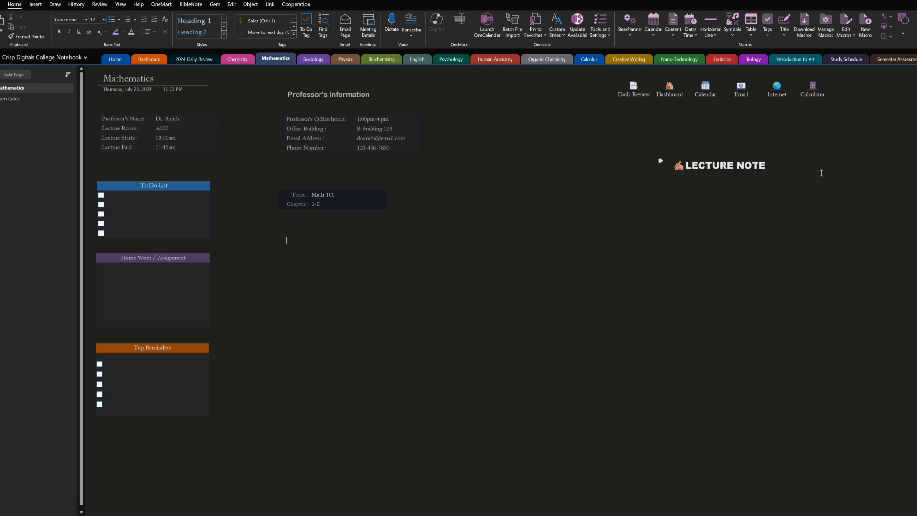
click(327, 61)
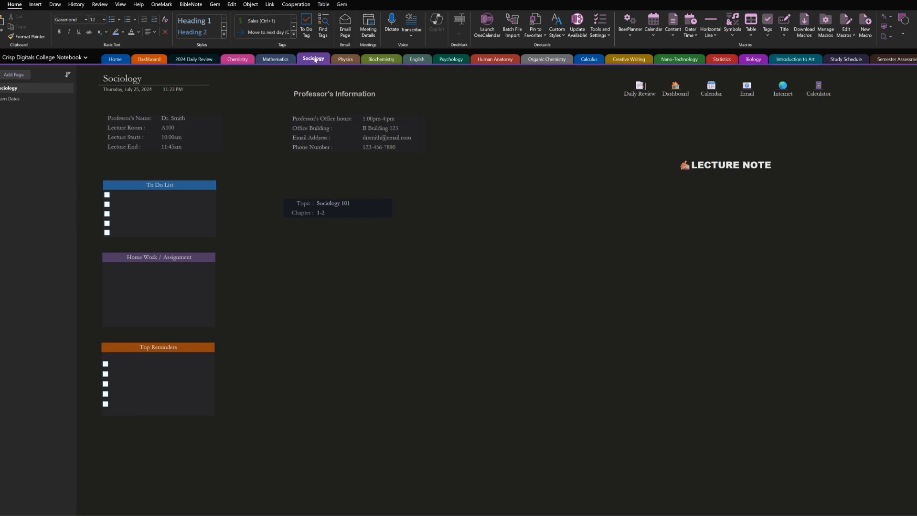
click(346, 60)
click(397, 60)
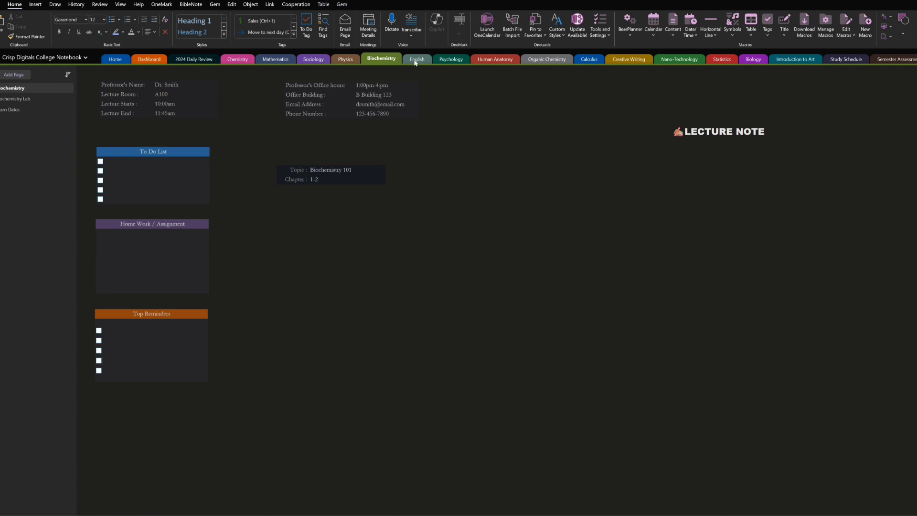
click(417, 59)
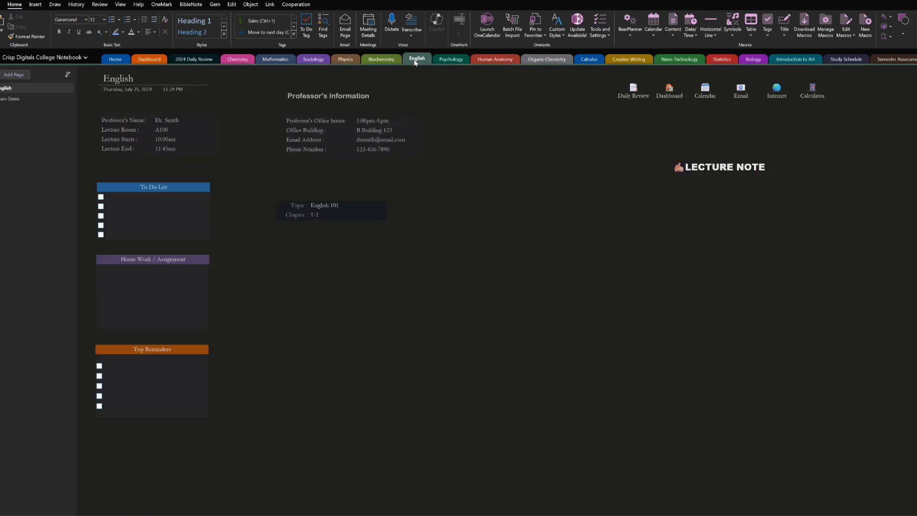
click(497, 59)
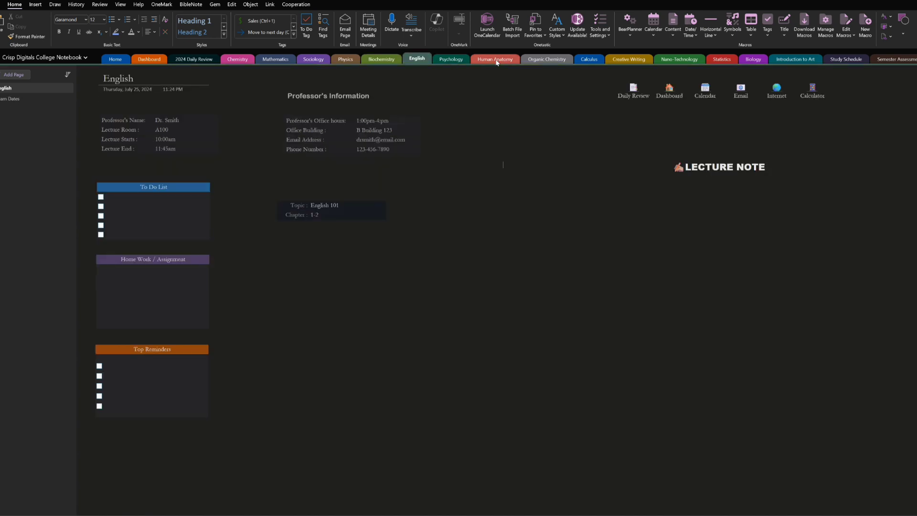
click(532, 60)
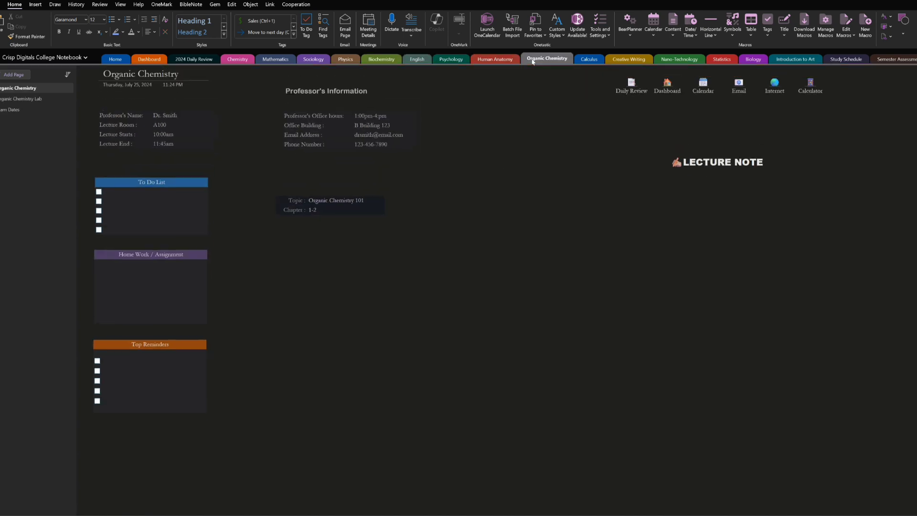
click(502, 59)
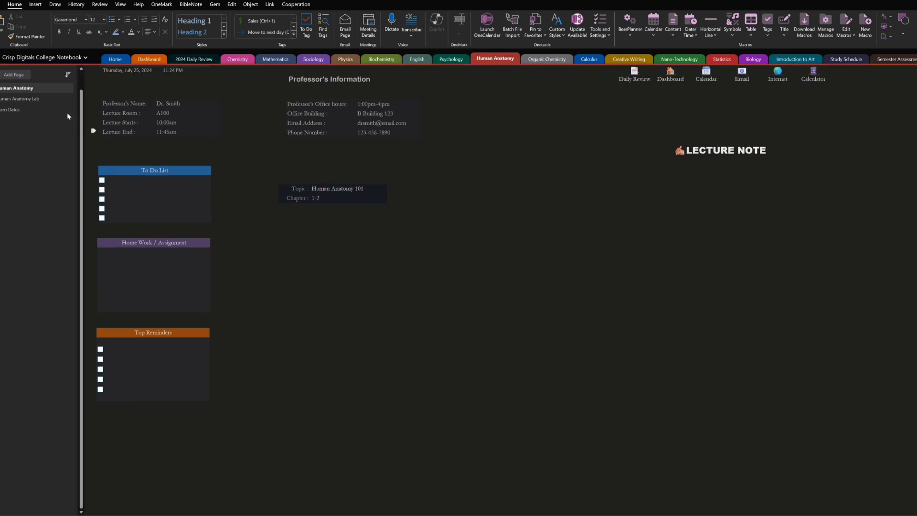
View the Human Anatomy Lab and Exam Dates pages and follow the Self-Assessment link to Semester Assessment.
click(27, 101)
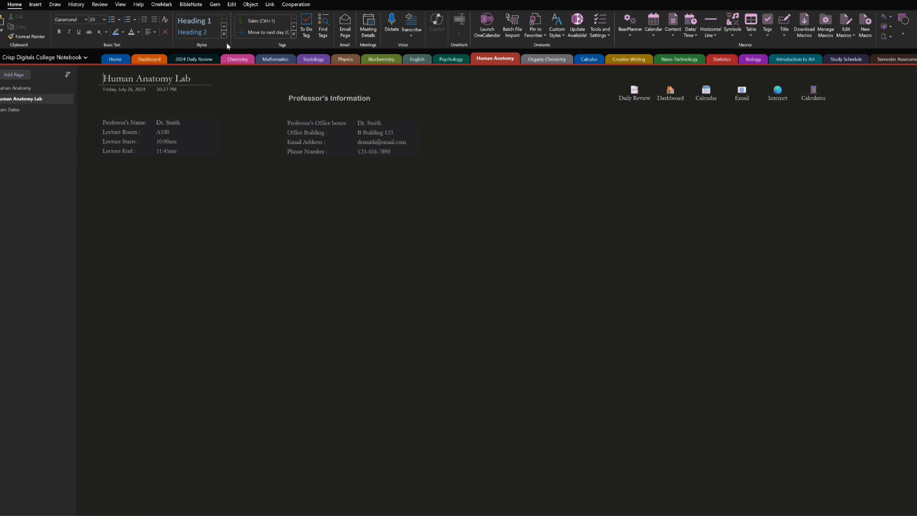
click(13, 110)
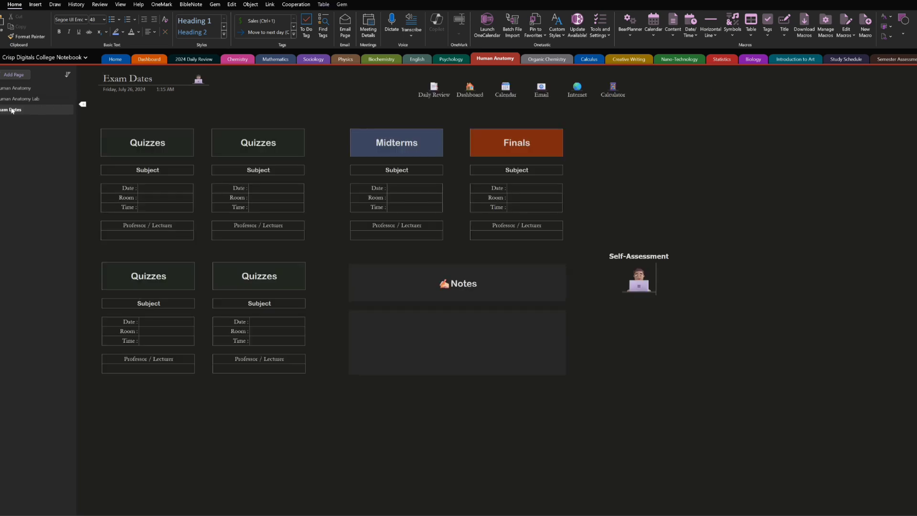
click(632, 288)
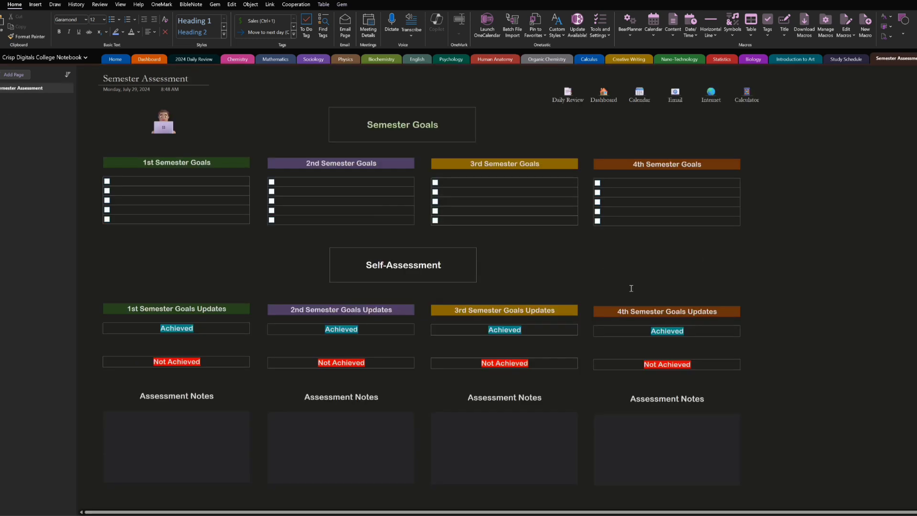
Return to the Dashboard, view the Mathematics page and follow its Daily Review link.
click(603, 96)
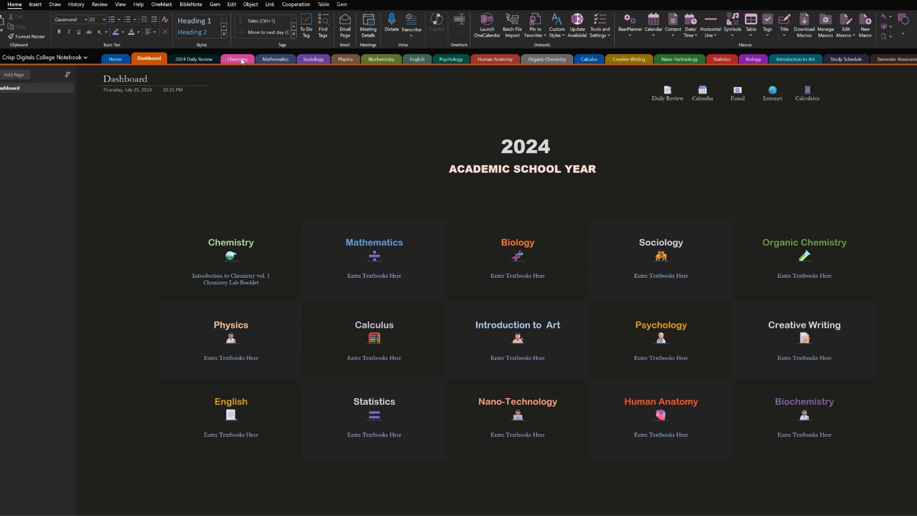
click(282, 59)
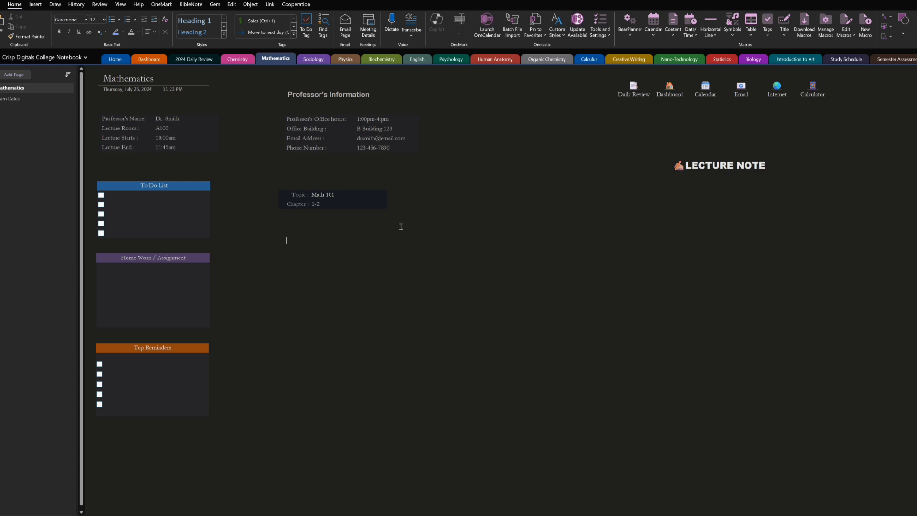
click(634, 89)
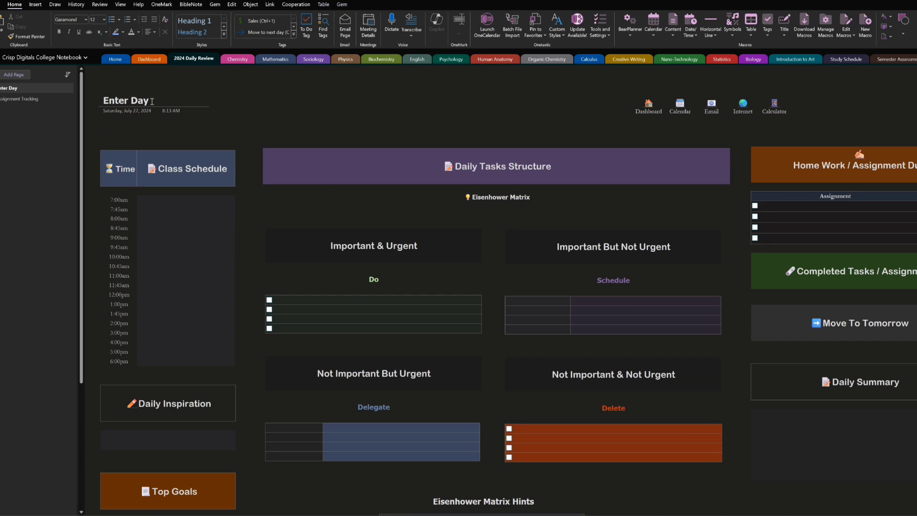
Add a new daily review page to the 2024 Daily Review section and title it "Monday".
drag(152, 102, 102, 100)
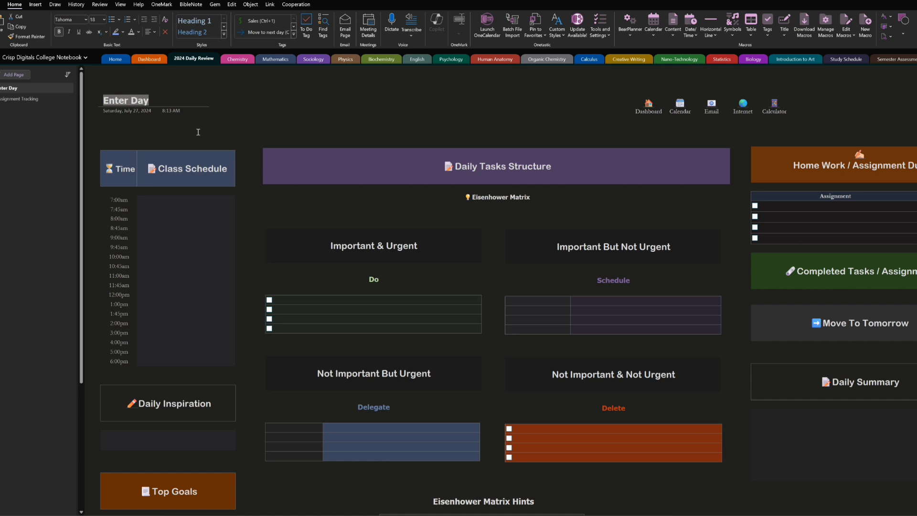
click(13, 76)
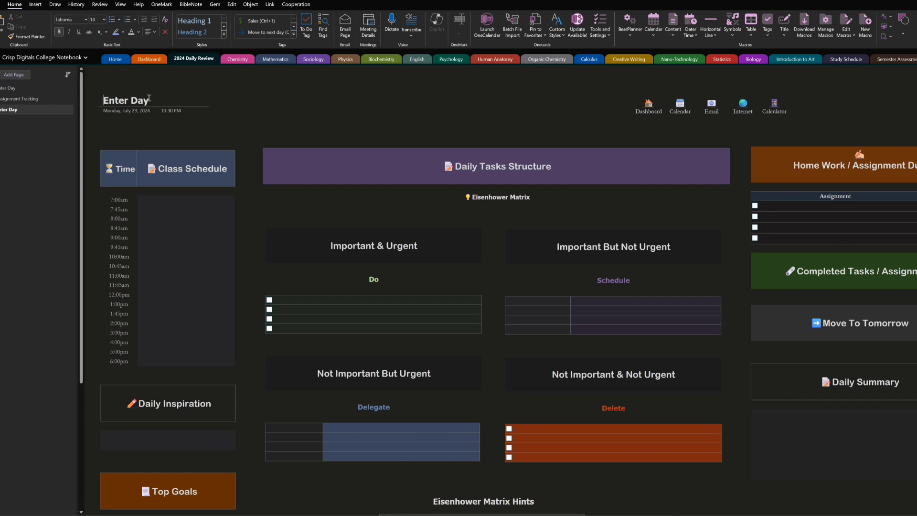
drag(149, 100, 90, 98)
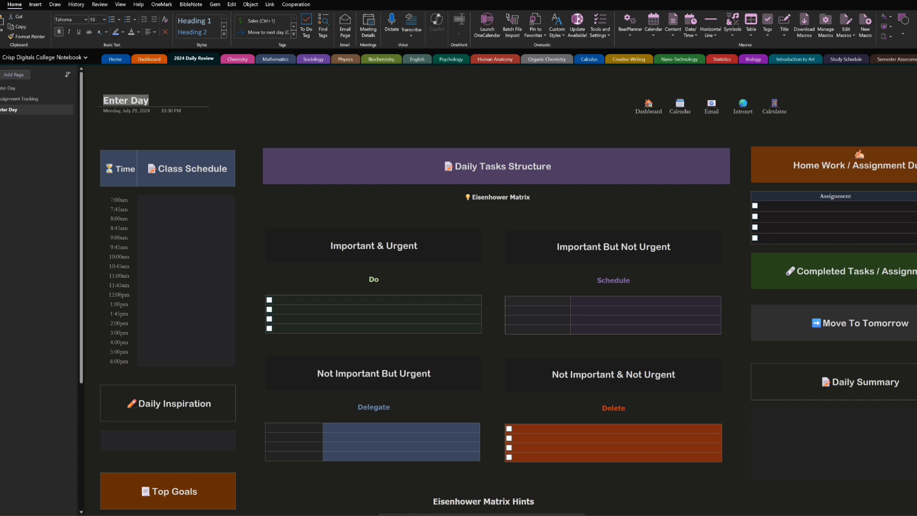
text(Monday)
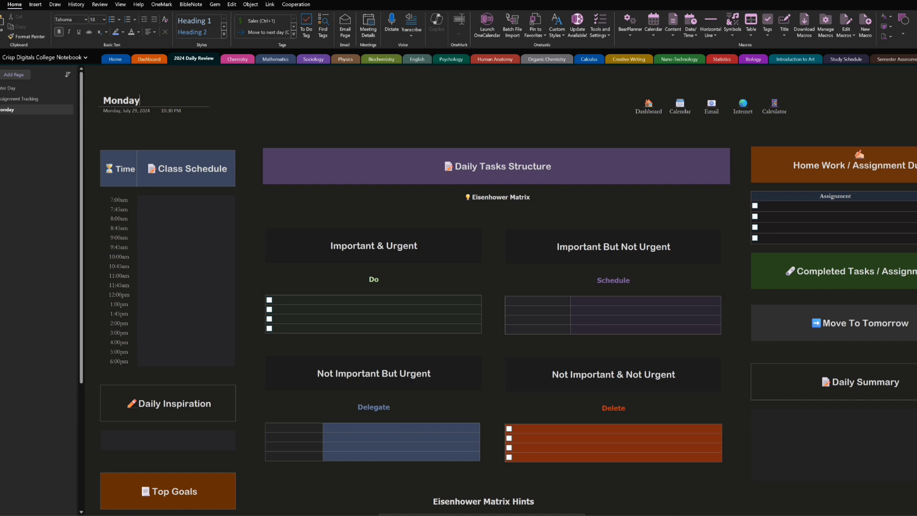
Set the Enter Day page's date to July 29, 2024 and its time to 10:31 PM.
click(14, 90)
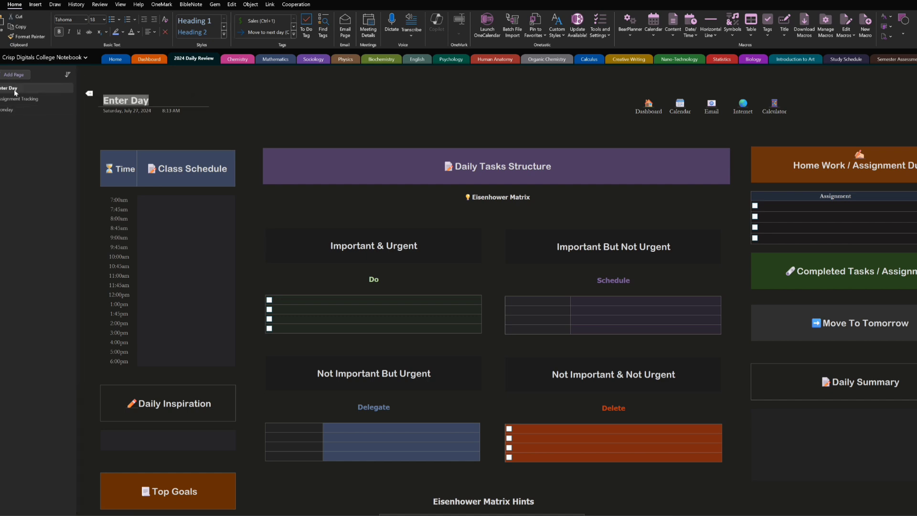
click(122, 111)
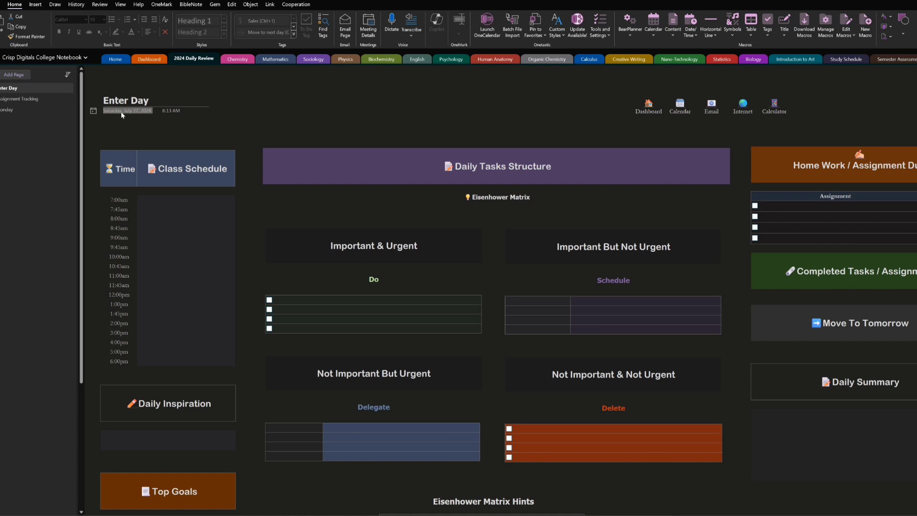
click(94, 111)
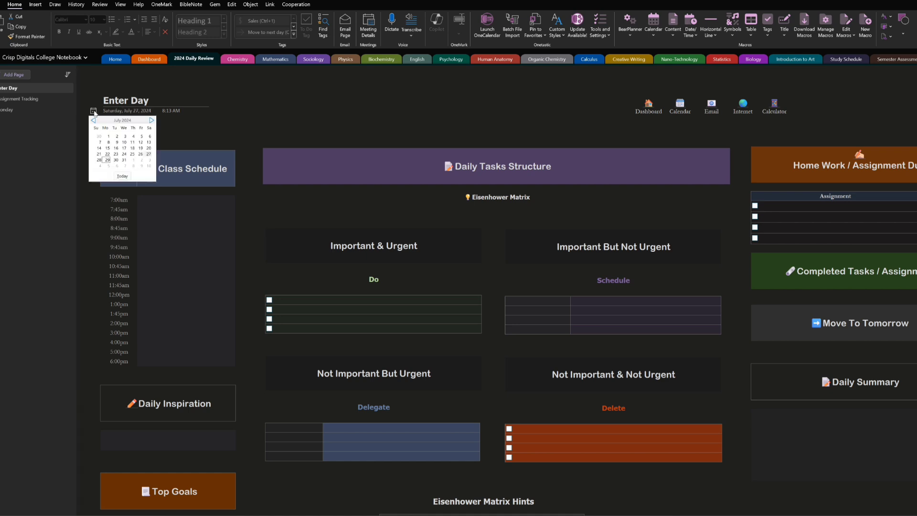
click(108, 160)
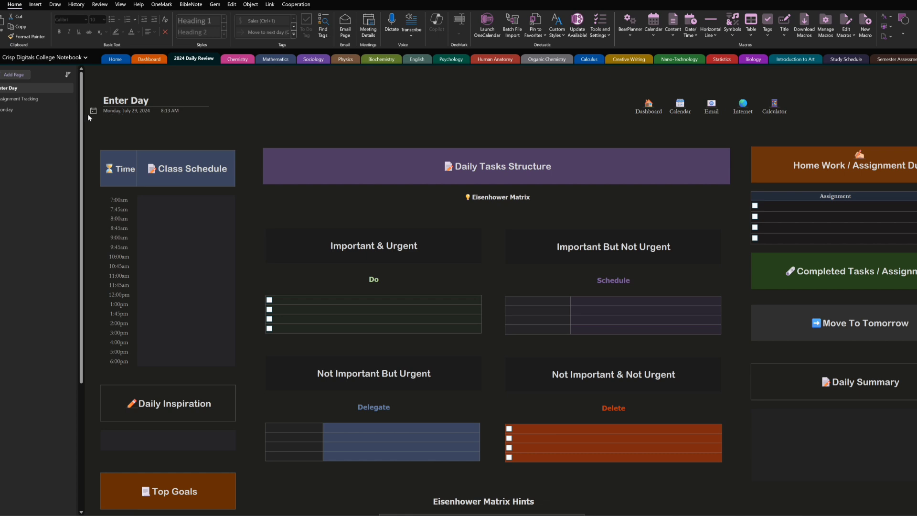
click(93, 111)
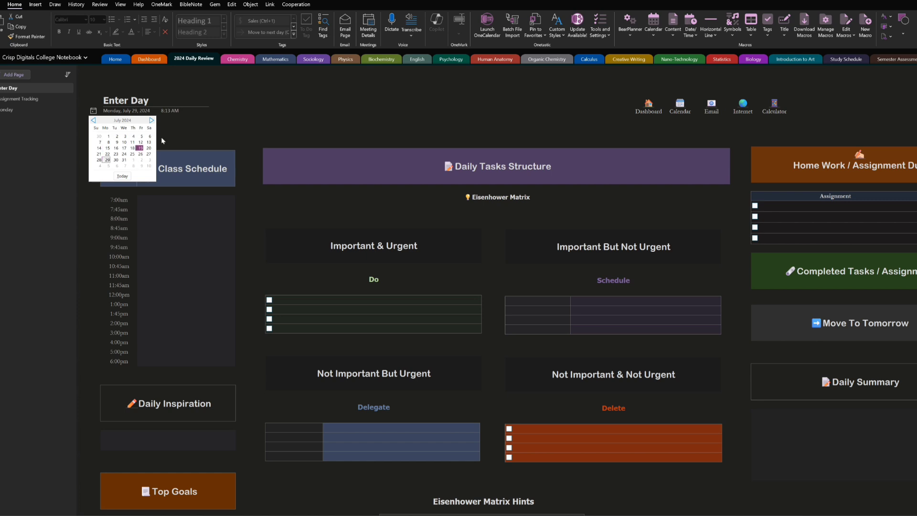
click(178, 116)
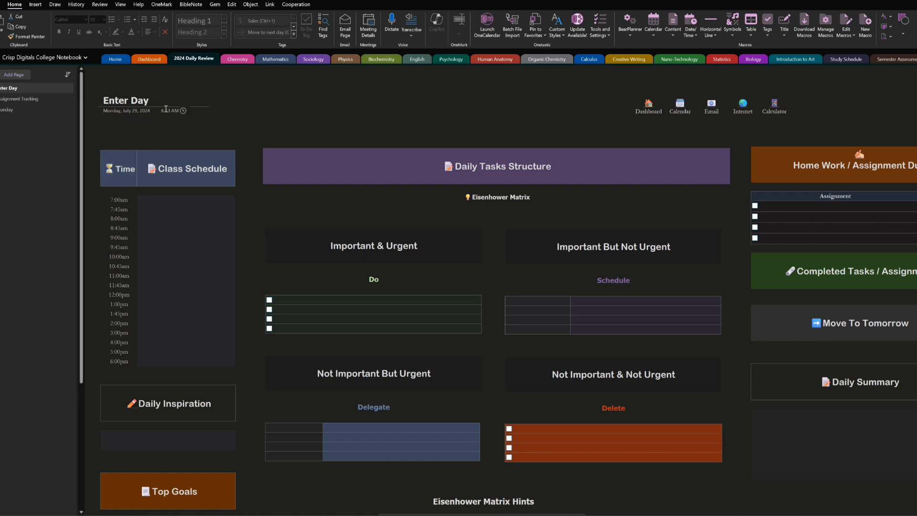
click(182, 110)
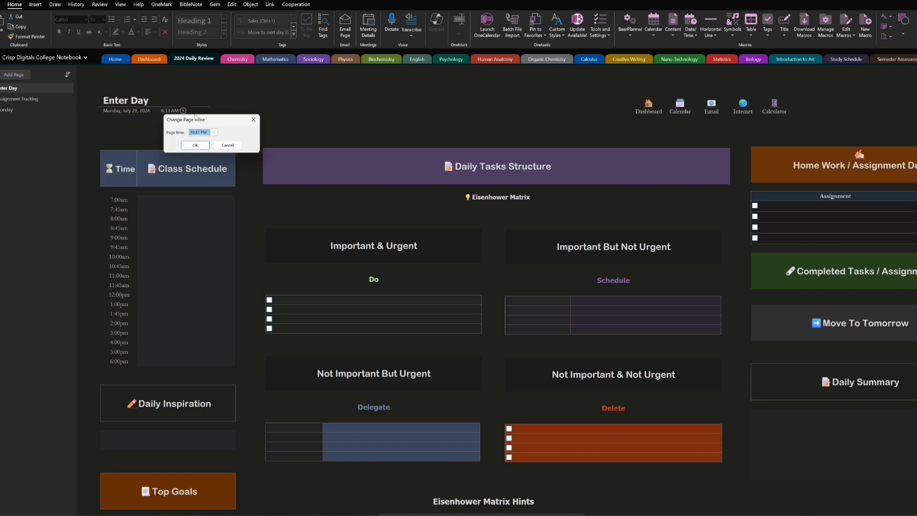
click(195, 145)
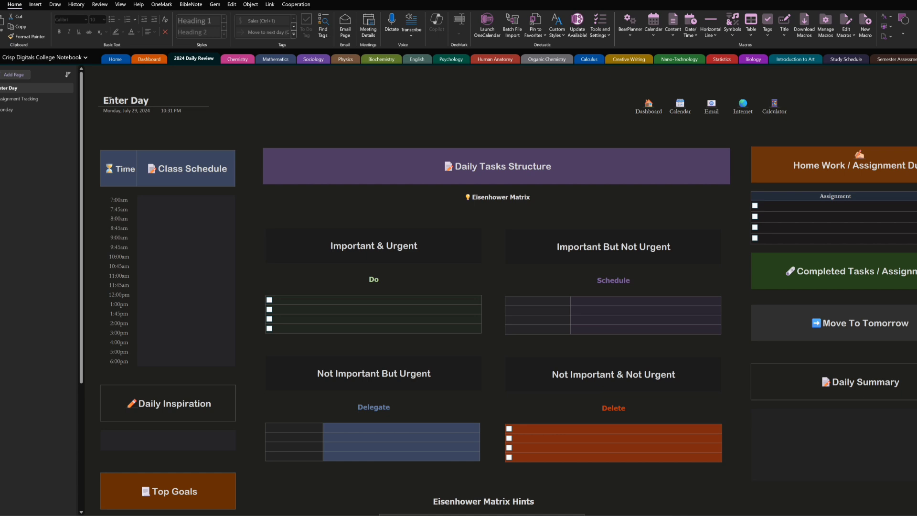
Try Physics at 7:00am and English at 8:00am in the Monday page's Class Schedule, and clear both entries.
key(ctrl+Page_Down)
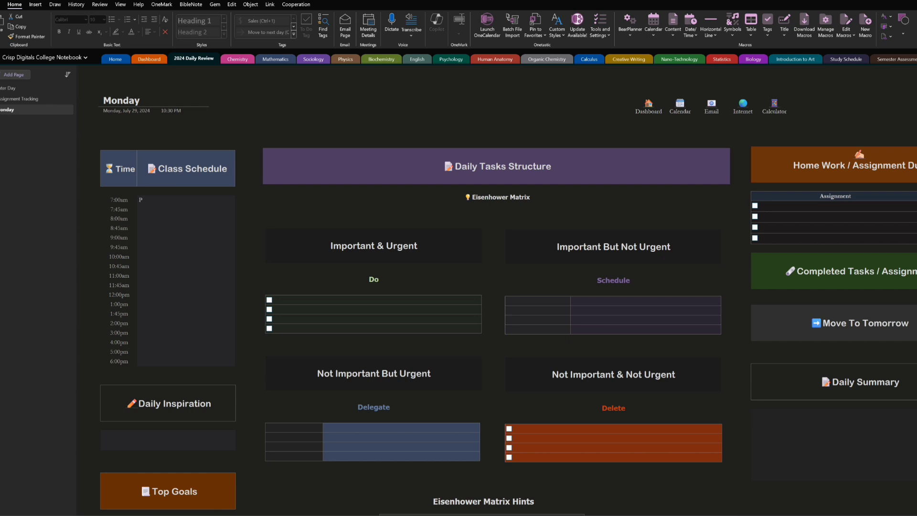
text(hysics)
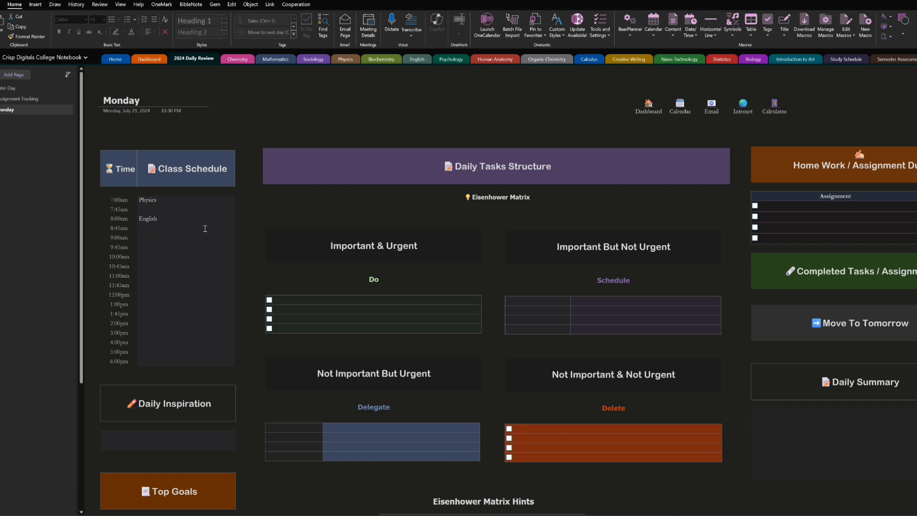
click(160, 219)
key(BackSpace)
key(BackSpace)
key(BackSpace)
key(BackSpace)
key(BackSpace)
key(BackSpace)
key(BackSpace)
Open the inspiringquotes.com website from the pencil link in the Enter Day page's Daily Inspiration heading.
scroll(170, 253, down, 2)
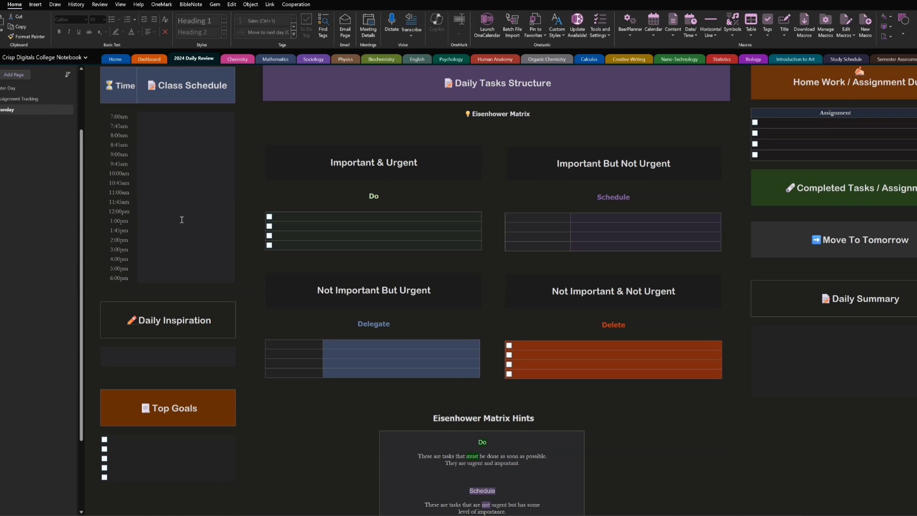
scroll(181, 220, up, 2)
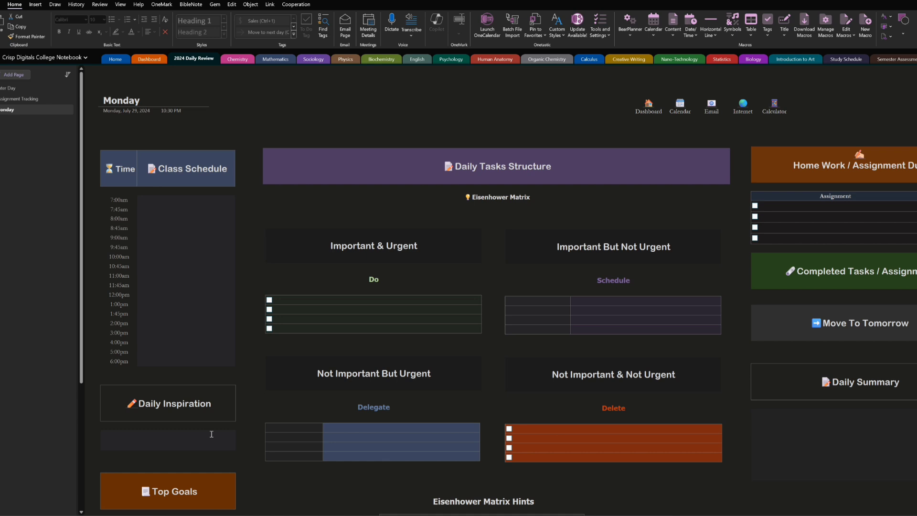
scroll(208, 435, down, 3)
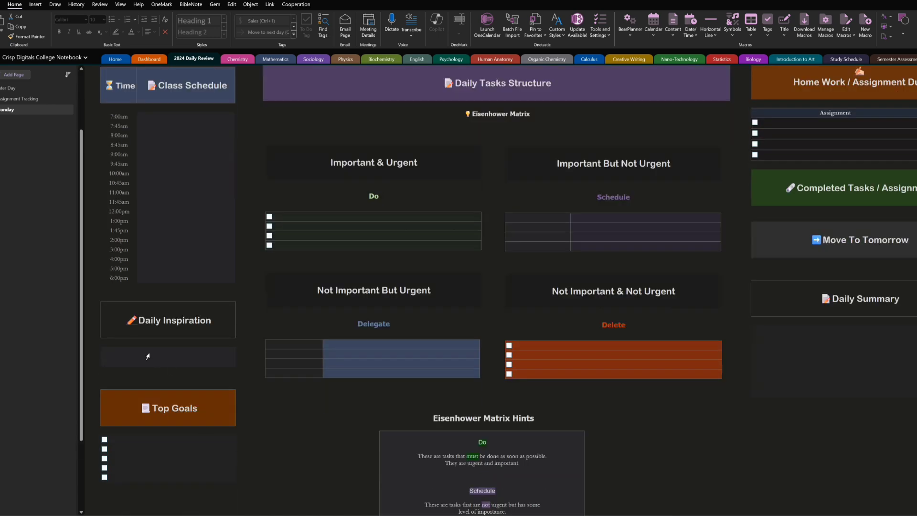
click(181, 356)
scroll(268, 415, up, 2)
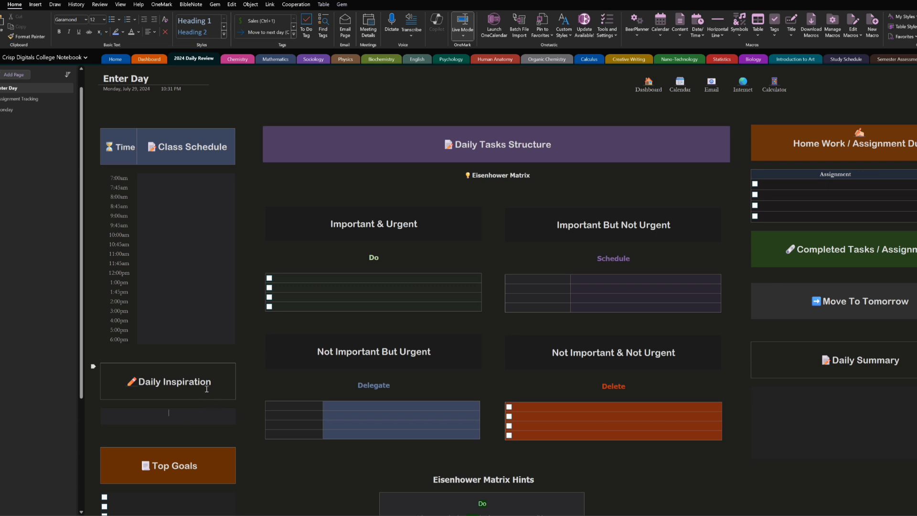
click(133, 388)
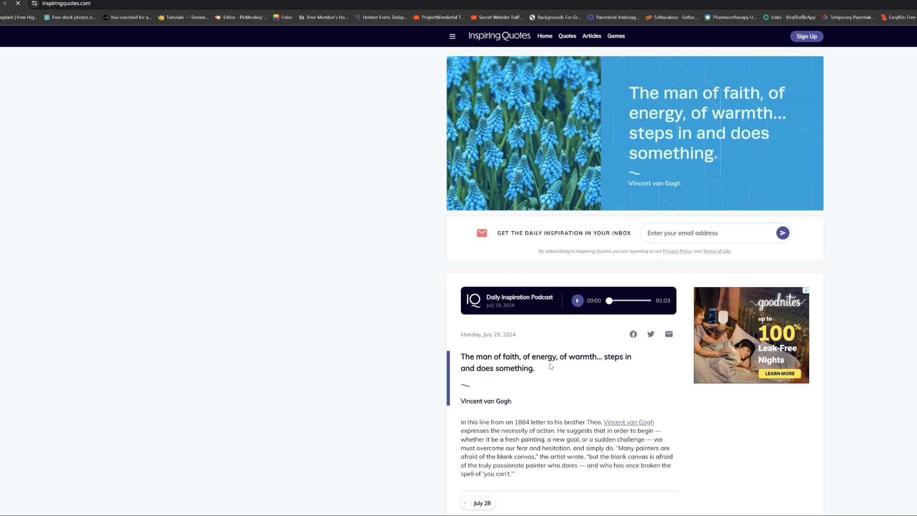
Copy the day's quote, "The man of faith, of energy, of warmth... steps in and does something.", into the Daily Inspiration box in OneNote.
drag(537, 374, 463, 356)
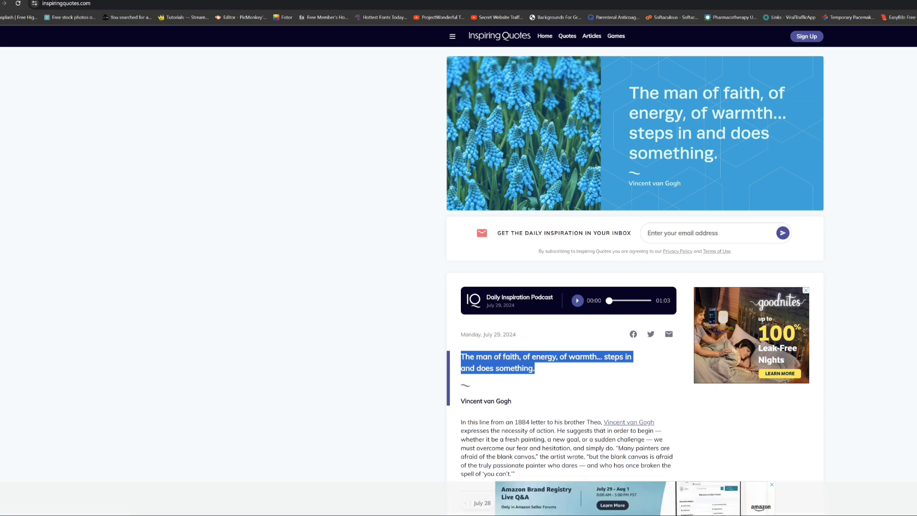
key(alt+Tab)
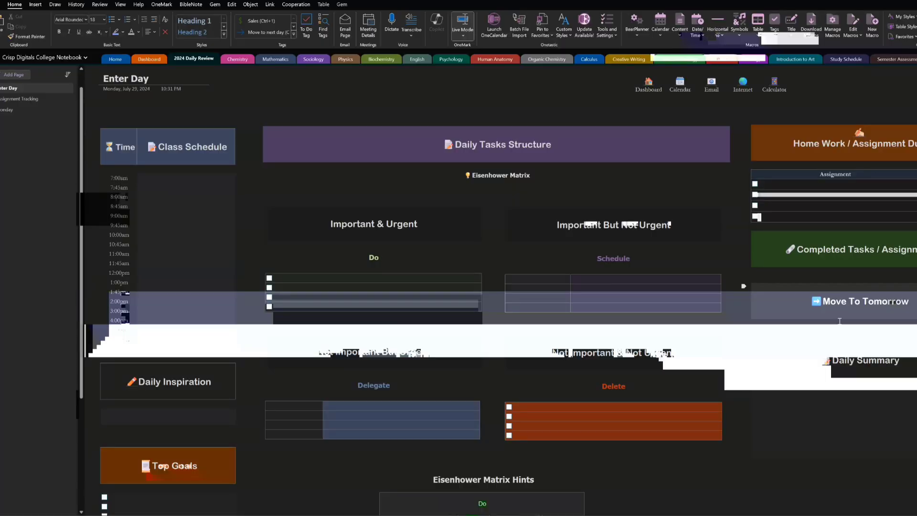
click(150, 416)
key(ctrl+v)
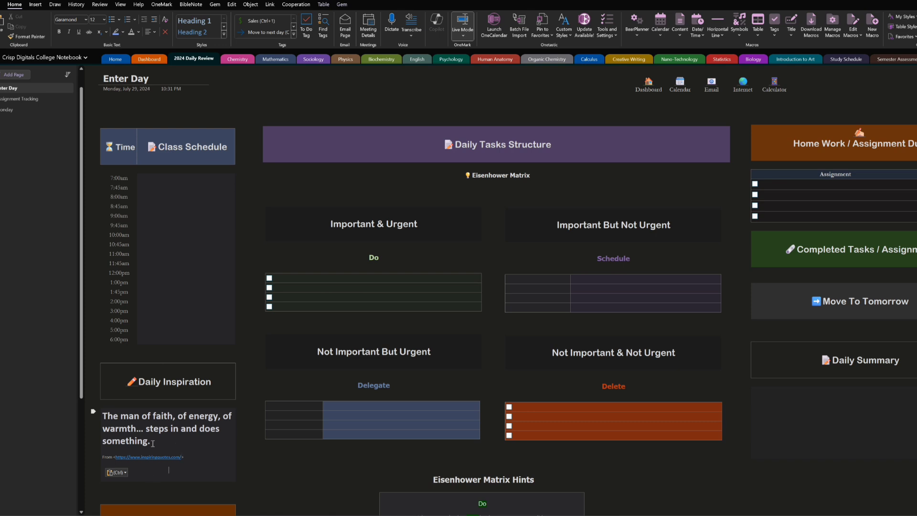
Format the pasted quote as 12 pt Garamond without bold.
scroll(165, 443, down, 3)
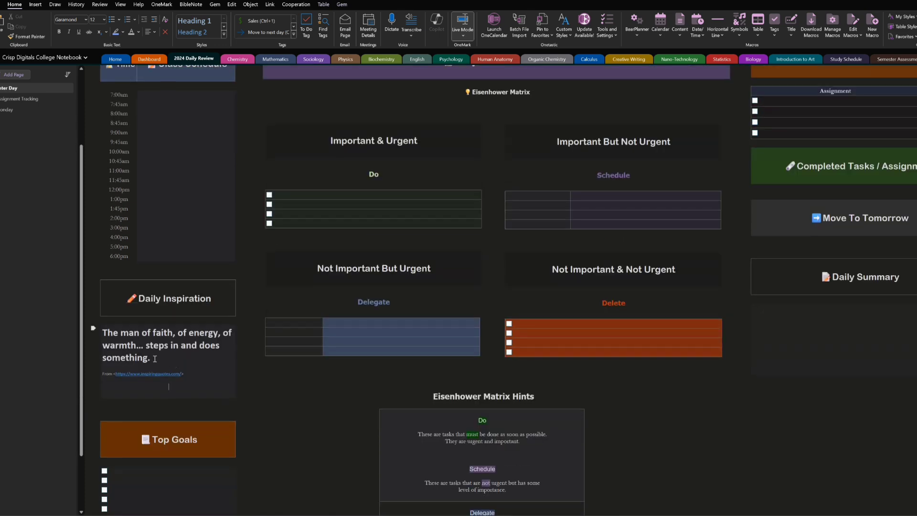
triple_click(139, 344)
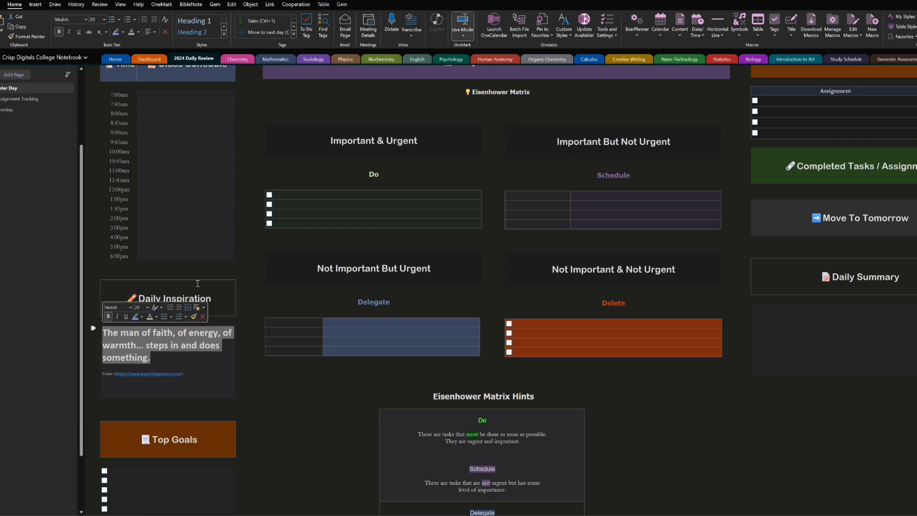
click(147, 307)
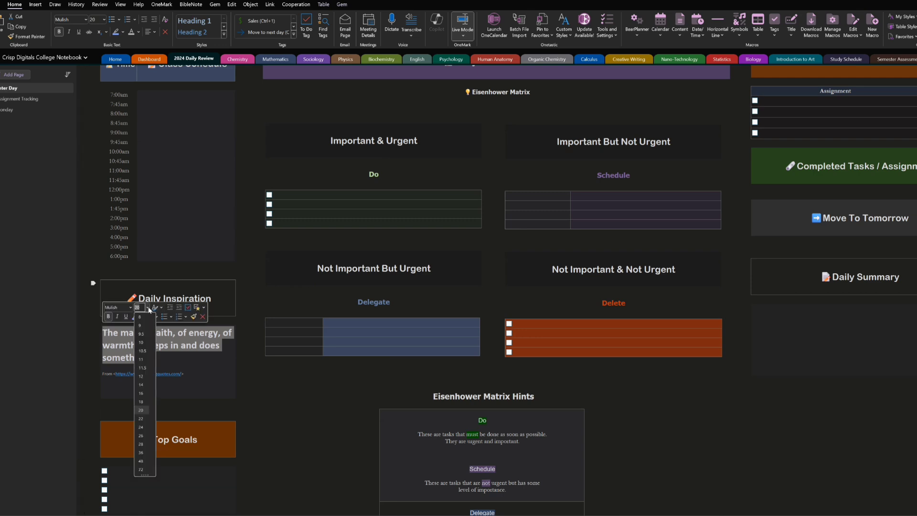
click(141, 376)
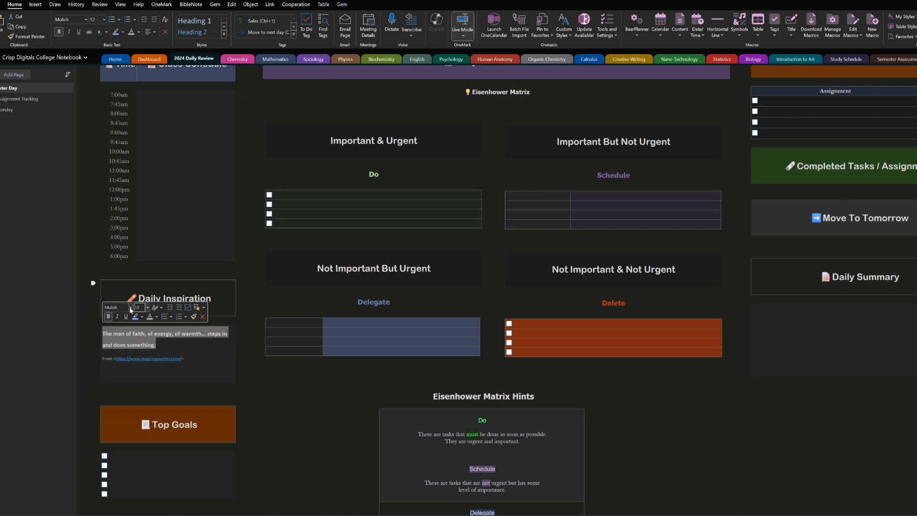
click(131, 307)
click(138, 3)
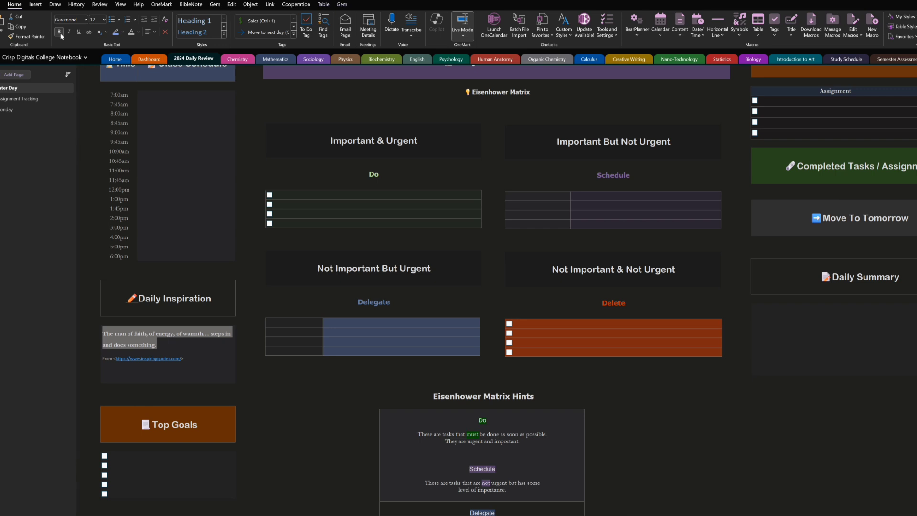
key(ctrl+b)
click(204, 344)
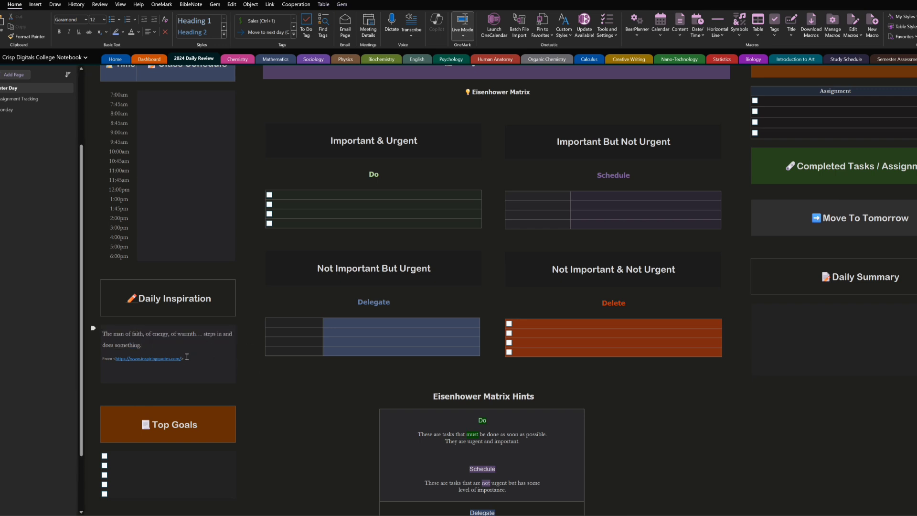
Remove the pasted quote and its source link from the Daily Inspiration box.
drag(164, 363, 105, 333)
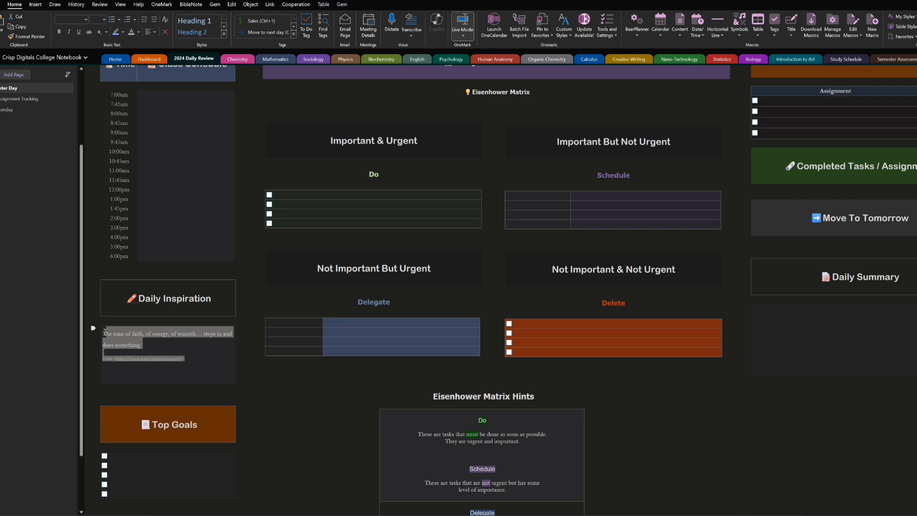
text(T)
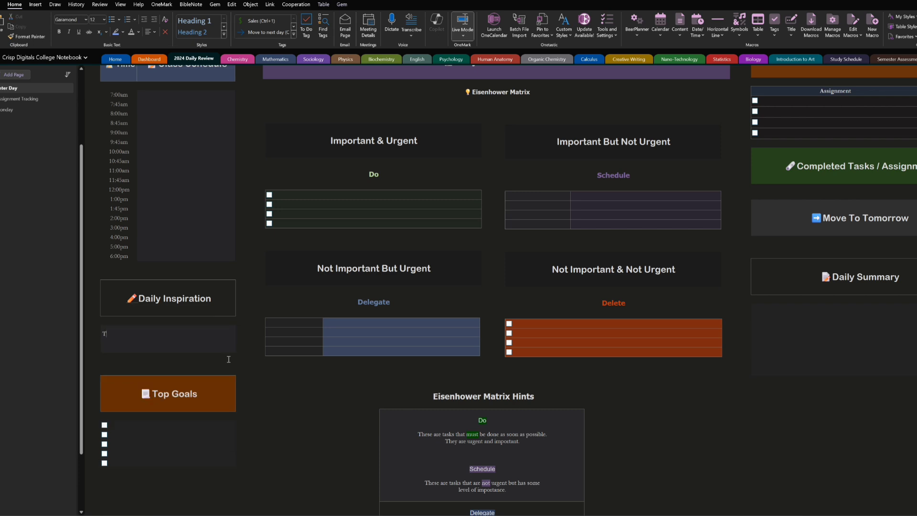
key(BackSpace)
Examine the Eisenhower Matrix quadrants and compare them with the Eisenhower Matrix Hints below.
scroll(257, 390, up, 2)
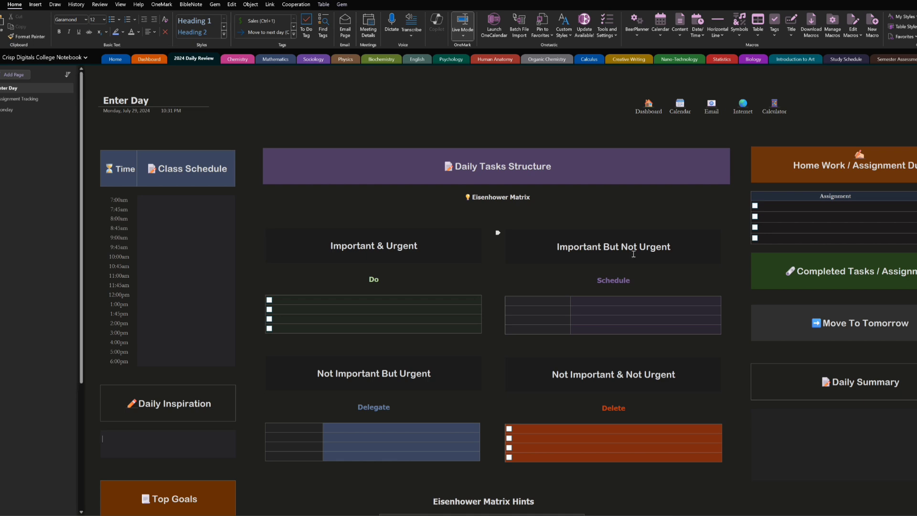
scroll(430, 296, down, 3)
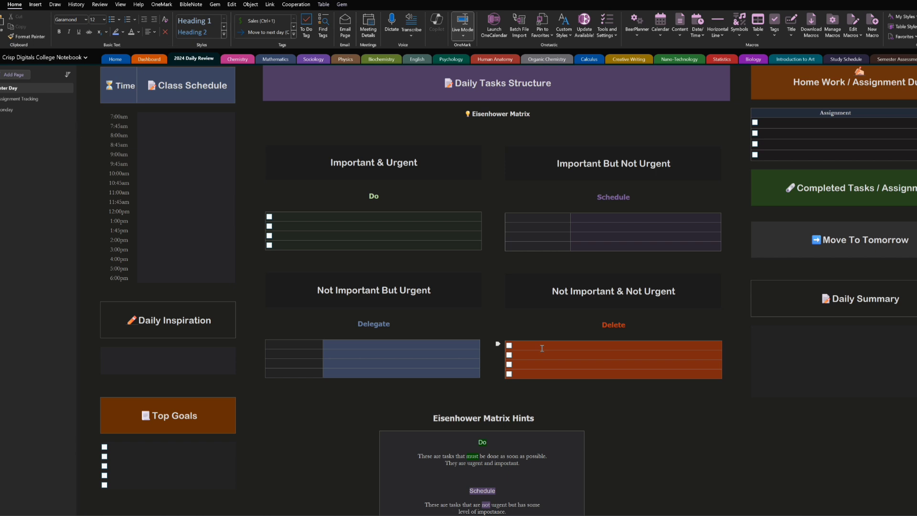
scroll(542, 348, down, 3)
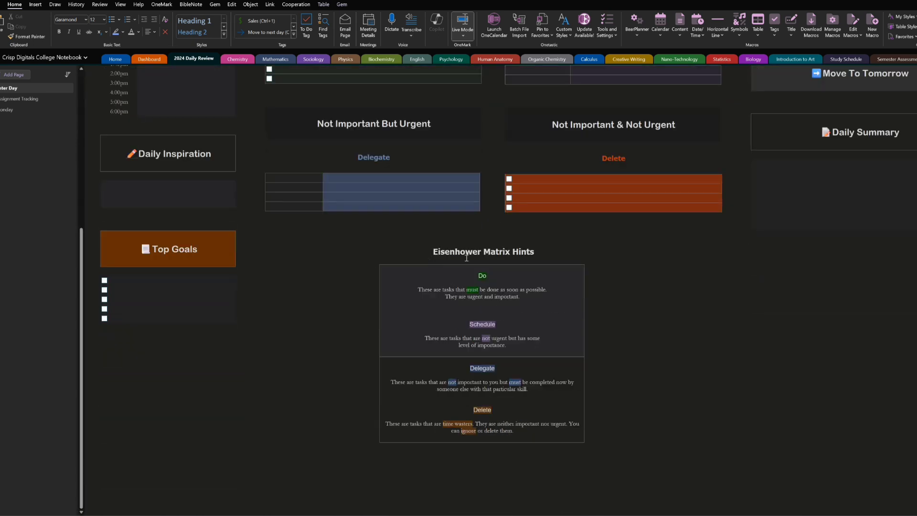
scroll(546, 251, up, 3)
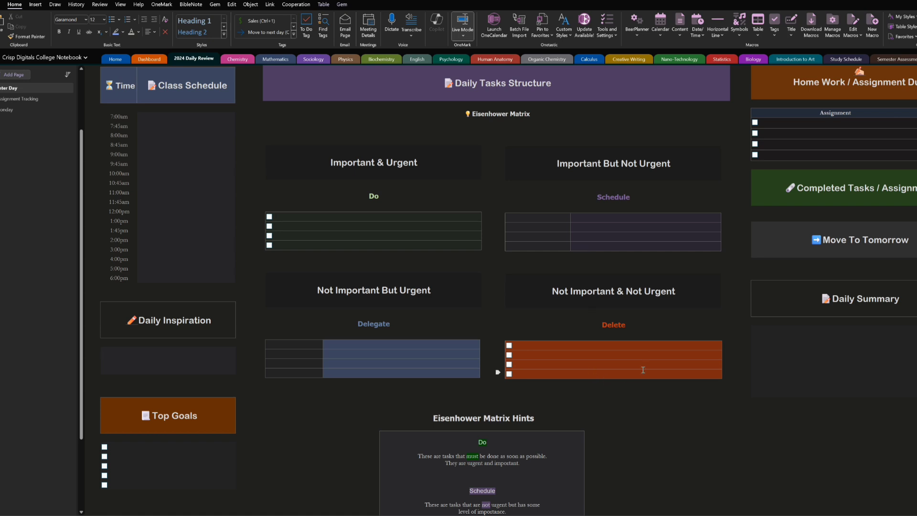
scroll(643, 369, down, 3)
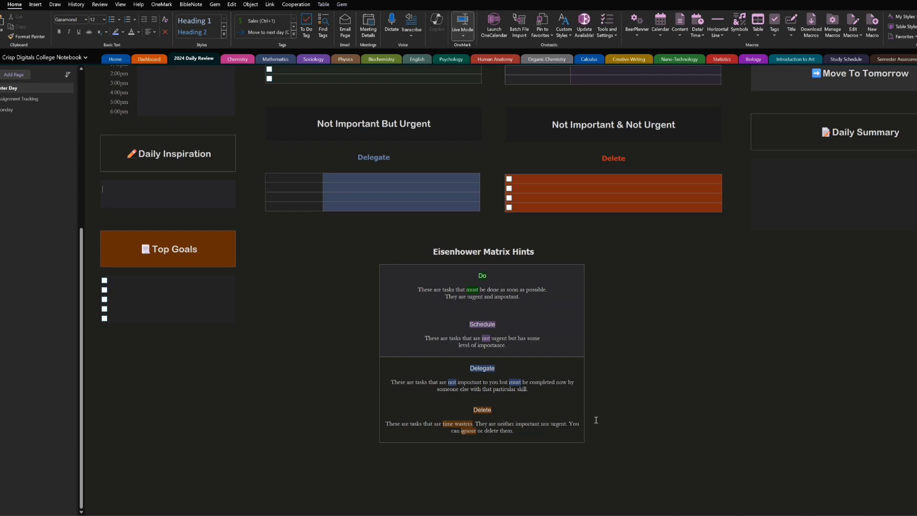
Enter "Mathematics Chapter 7 assignment" in the first row of the Home Work / Assignment Due table, correcting its spelling.
scroll(596, 420, up, 4)
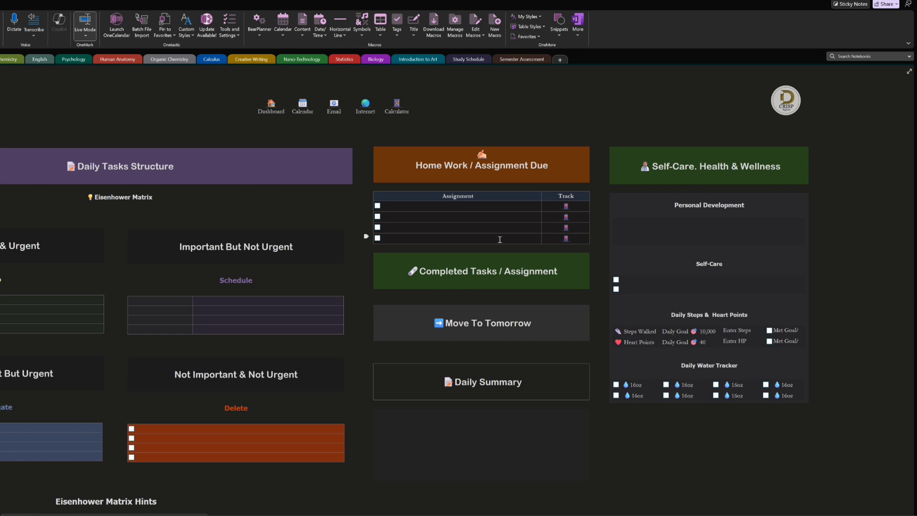
click(427, 205)
text(Mathema)
text(tics)
text( Chapte)
text(r 7 assignemtn)
text(ent)
click(464, 215)
text(En)
right_click(455, 206)
click(475, 211)
Enter "English paper" in the second row of the Home Work / Assignment Due table, correcting its spelling.
text(Englisg pap)
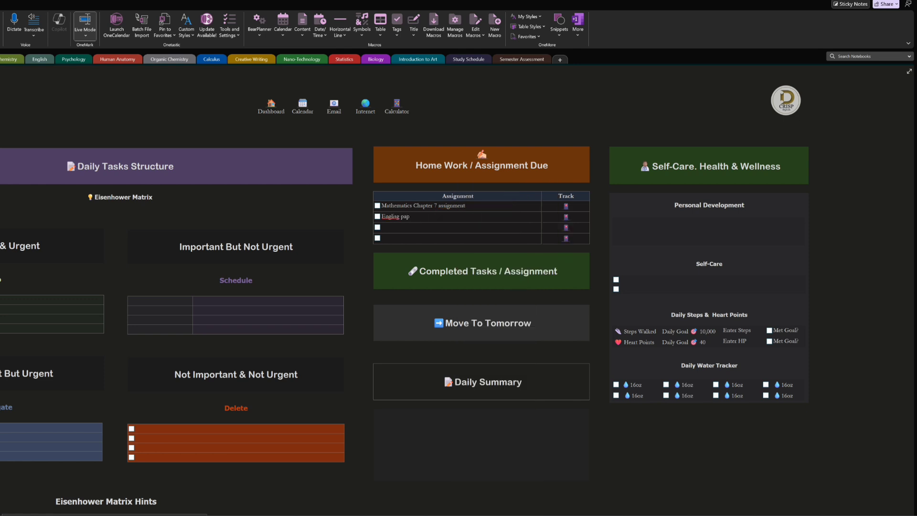
text(re)
key(BackSpace)
key(BackSpace)
text(e)
right_click(394, 217)
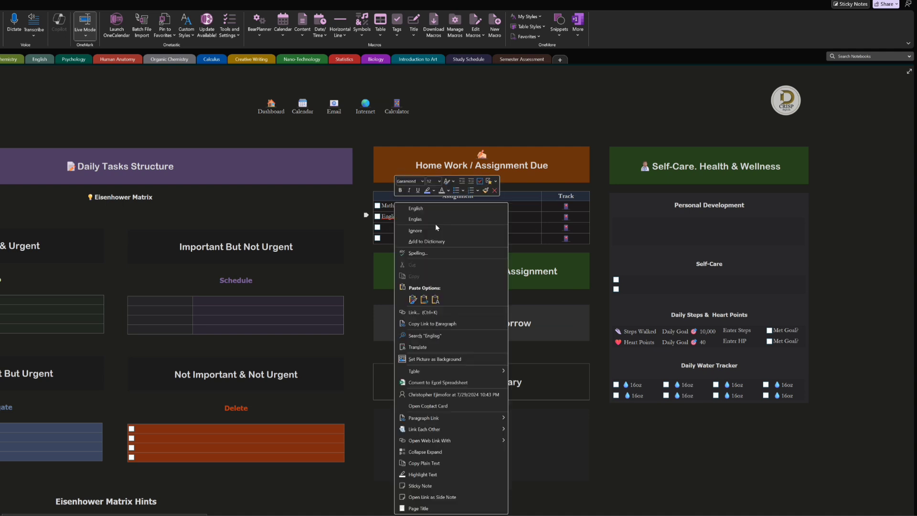
click(434, 208)
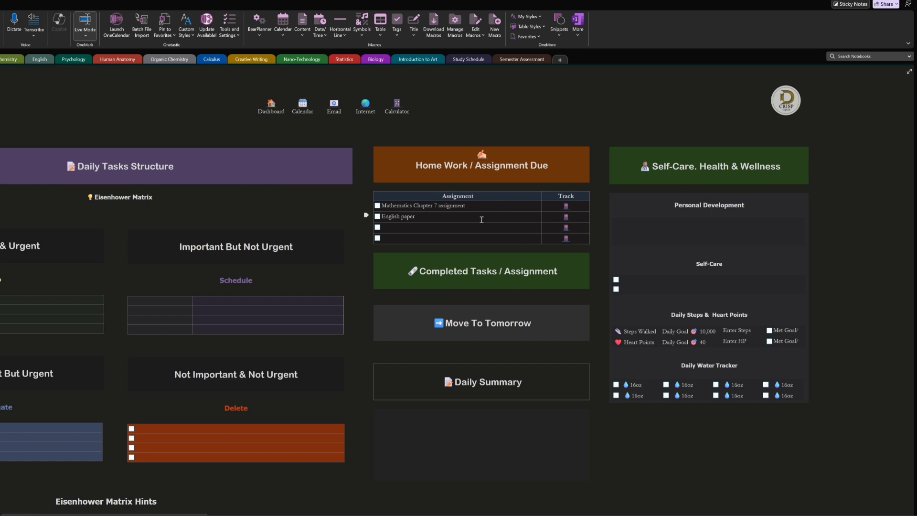
Open Assignment Tracking from the English paper row and fill the first card with subject "English" and description "English paper report".
click(566, 221)
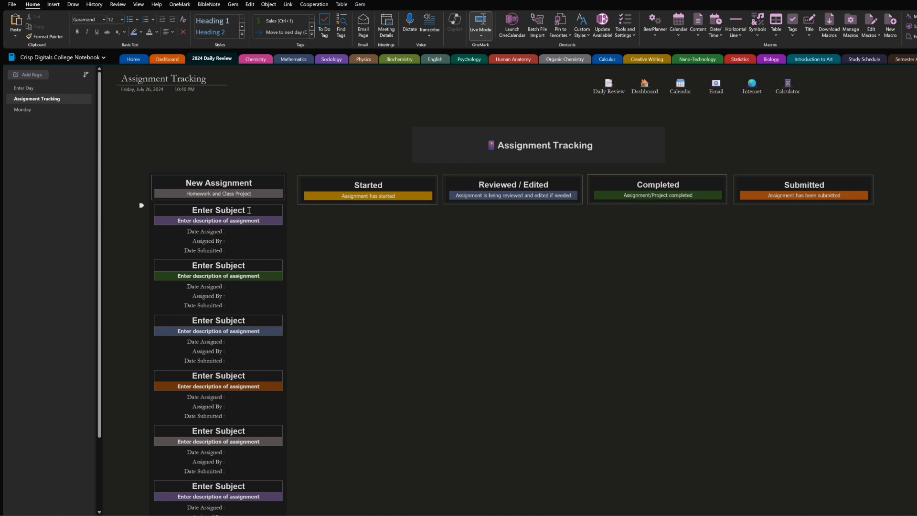
drag(251, 211, 197, 214)
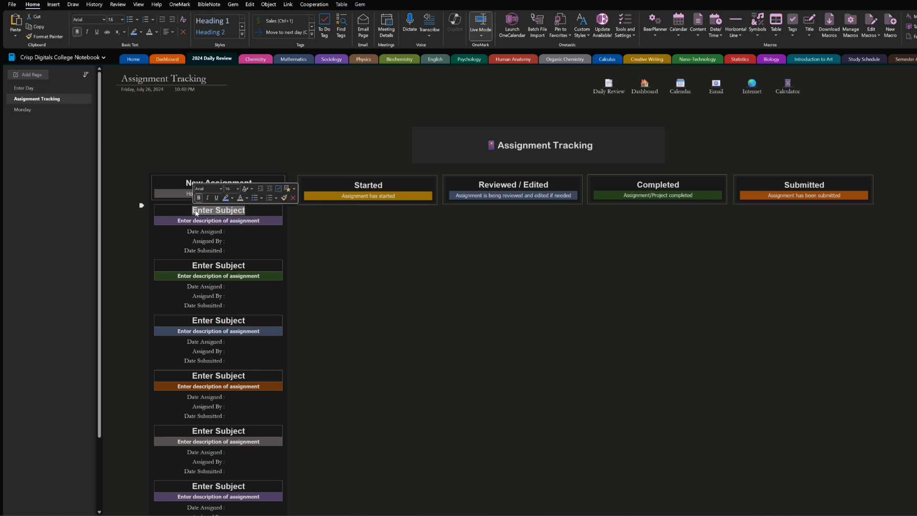
text(English)
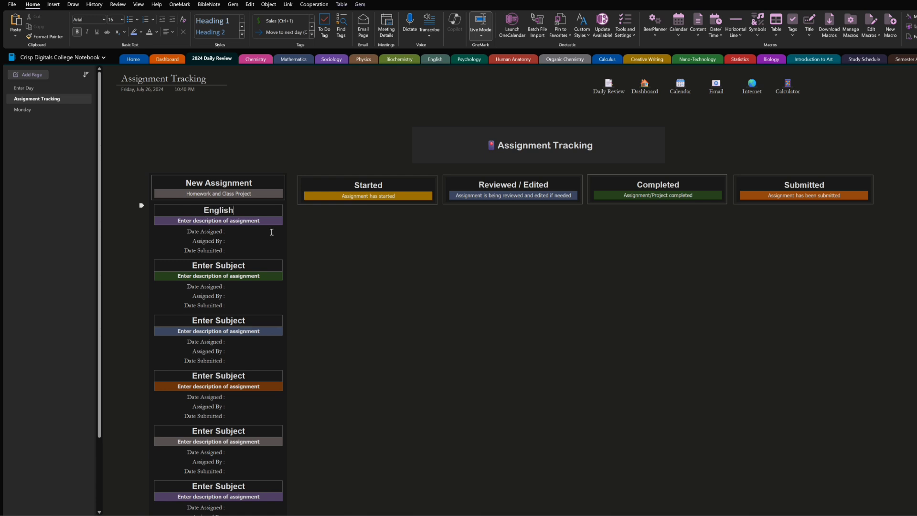
drag(268, 222, 176, 221)
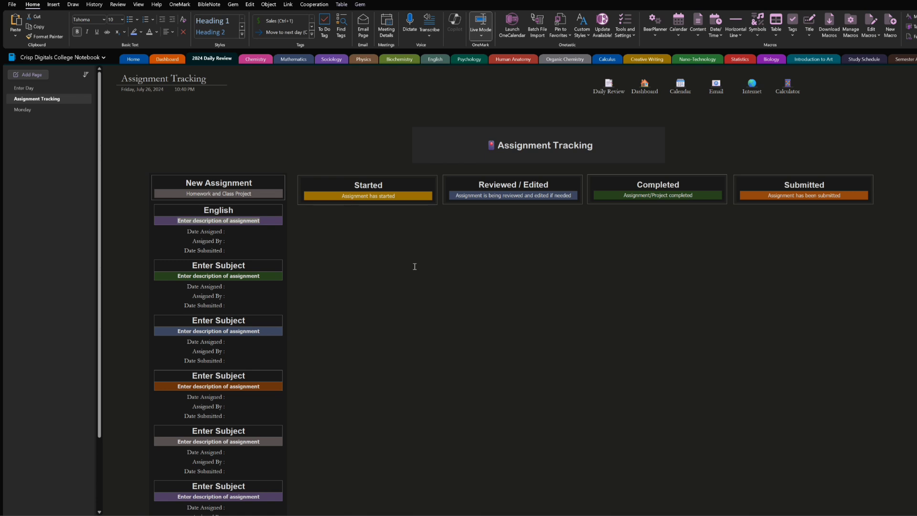
text(E)
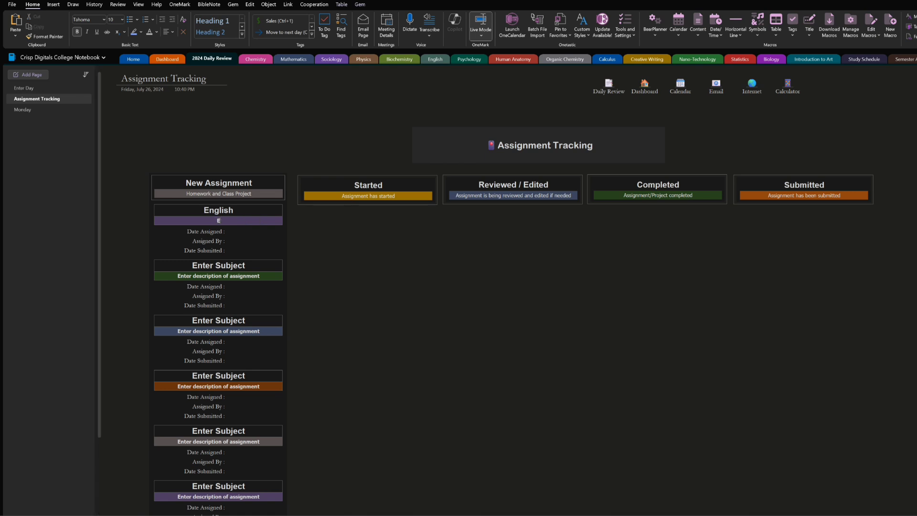
text(nglish paper report)
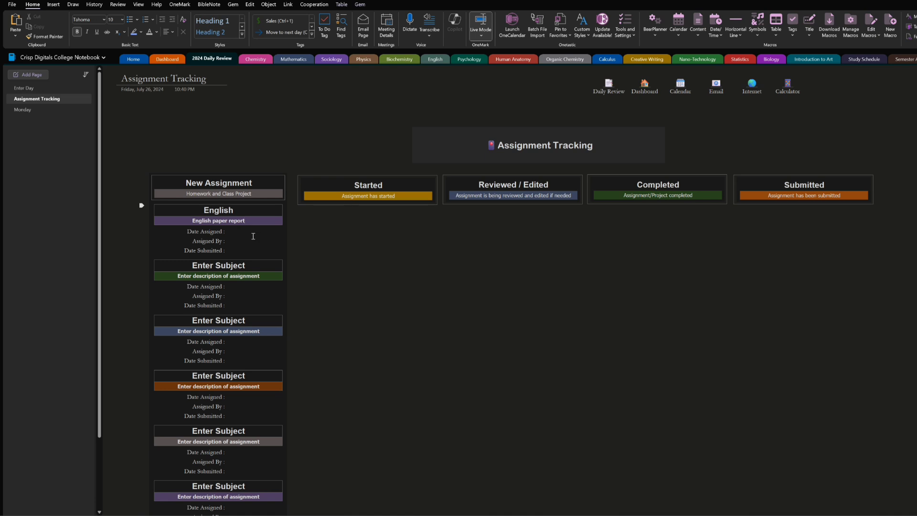
Left-align the empty value cells beside Date Assigned, Assigned By and Date Submitted on the English card.
click(227, 232)
drag(262, 230, 262, 249)
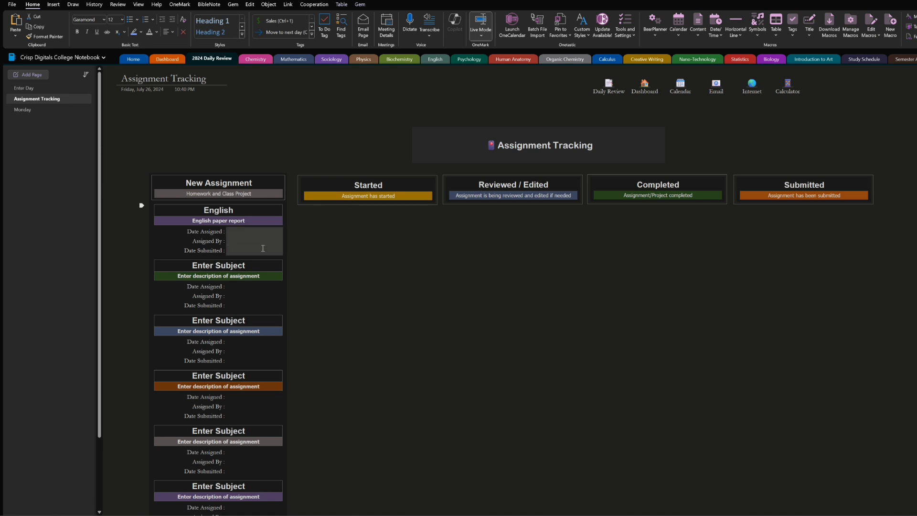
click(171, 32)
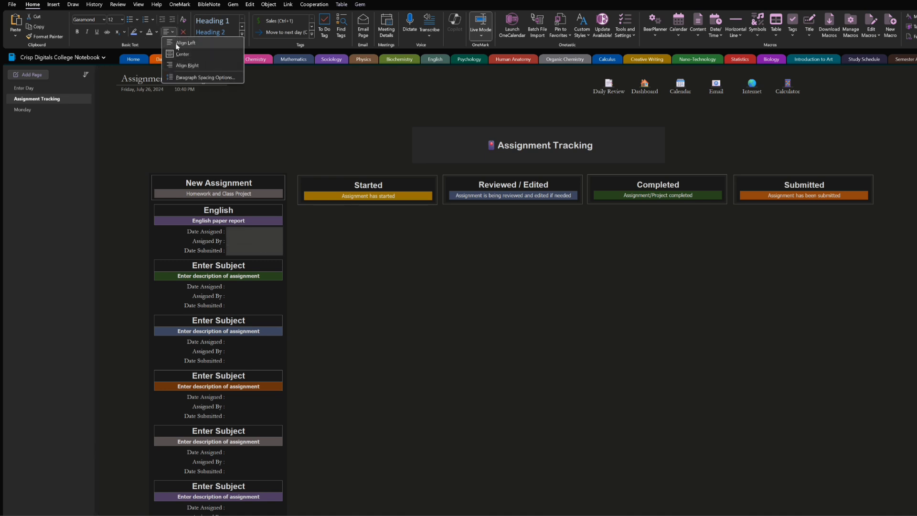
click(178, 54)
Enter 07/29/2024 as the English card's Date Assigned and fill in the instructor's name under Assigned By.
click(253, 232)
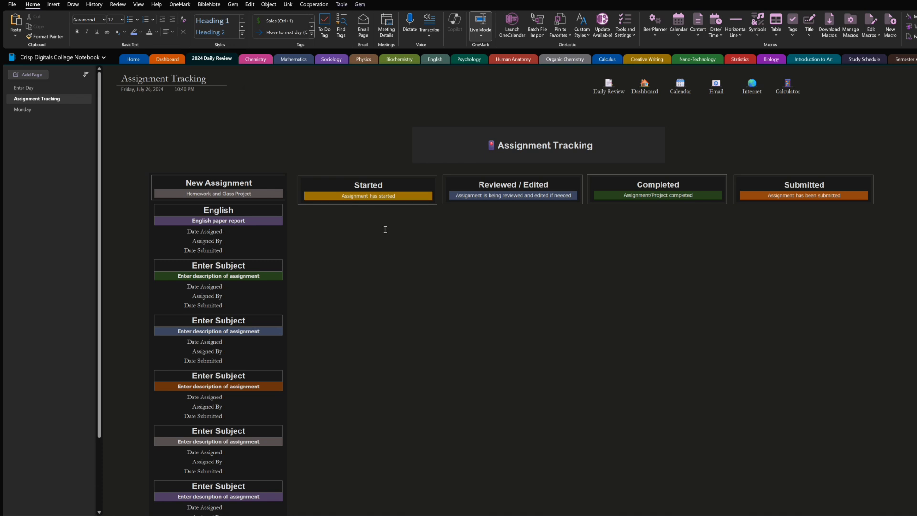
text(07/29/2024)
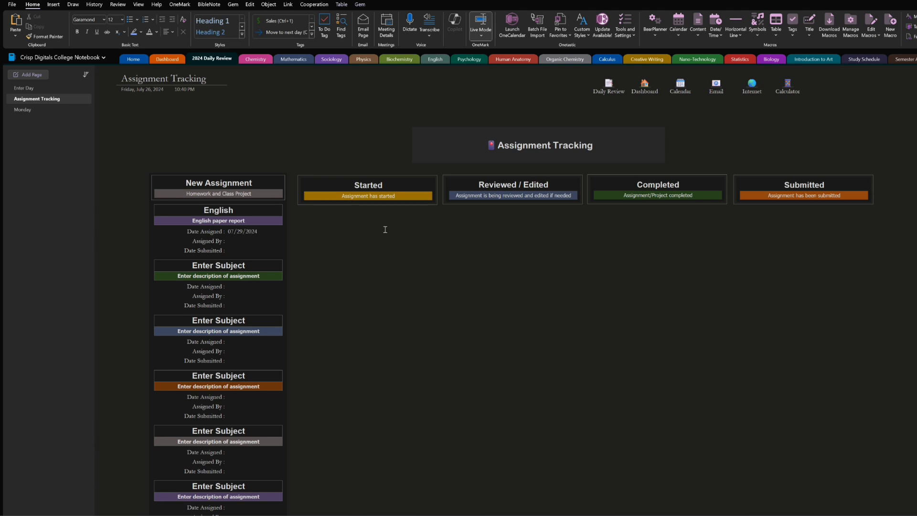
click(245, 243)
text(De)
text( Jones)
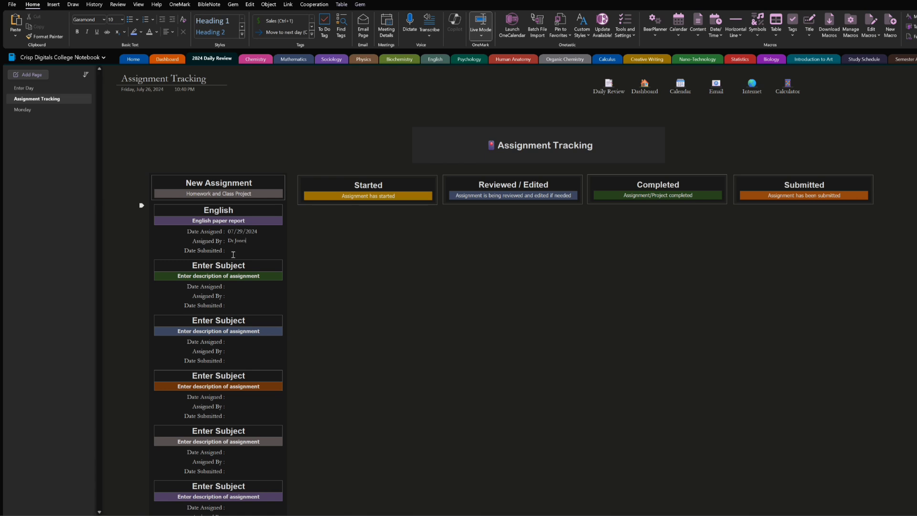
Move the English card from New Assignment to the Started column.
click(153, 204)
drag(300, 209, 302, 210)
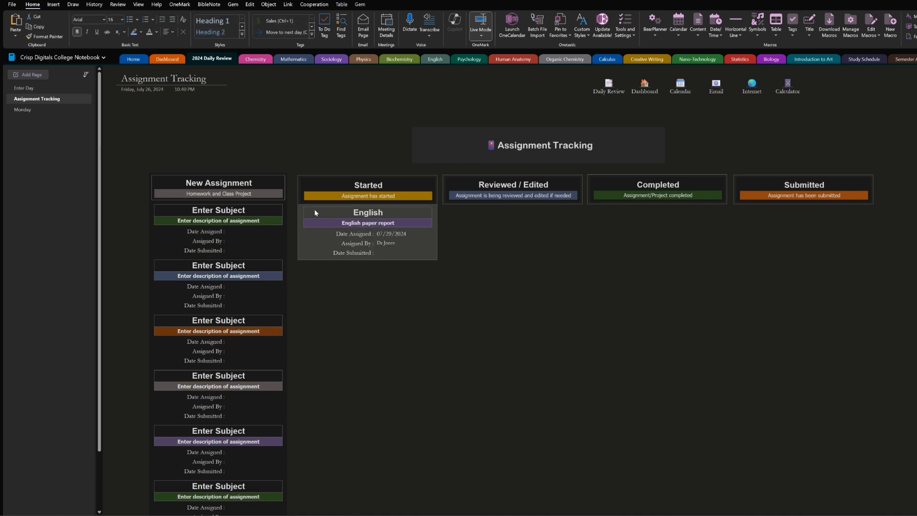
click(372, 315)
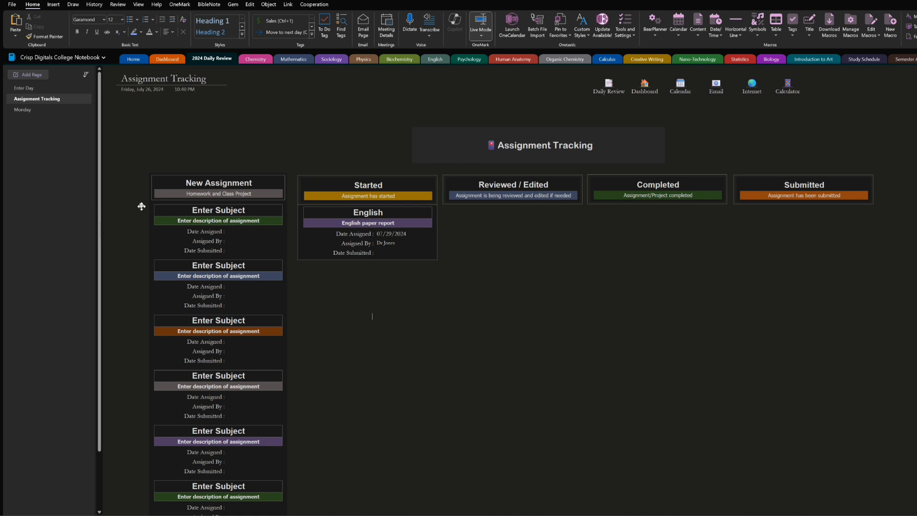
drag(141, 206, 482, 203)
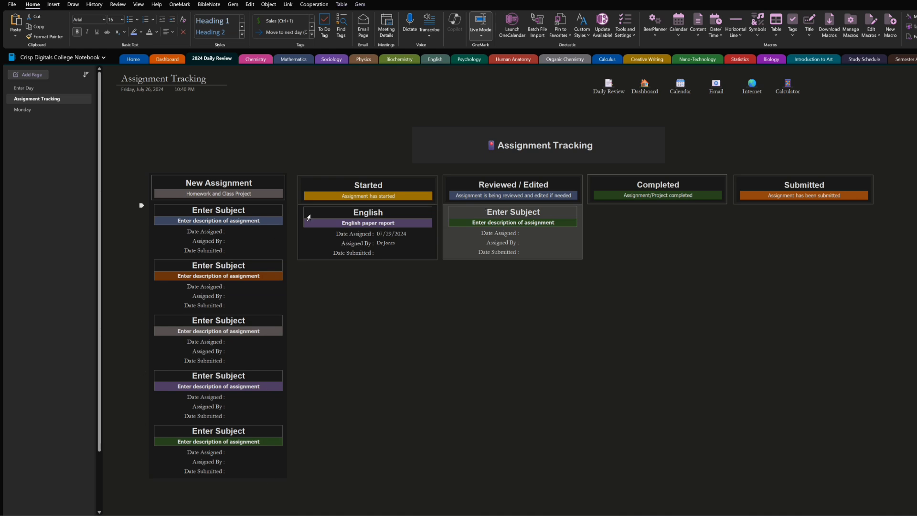
key(ctrl+z)
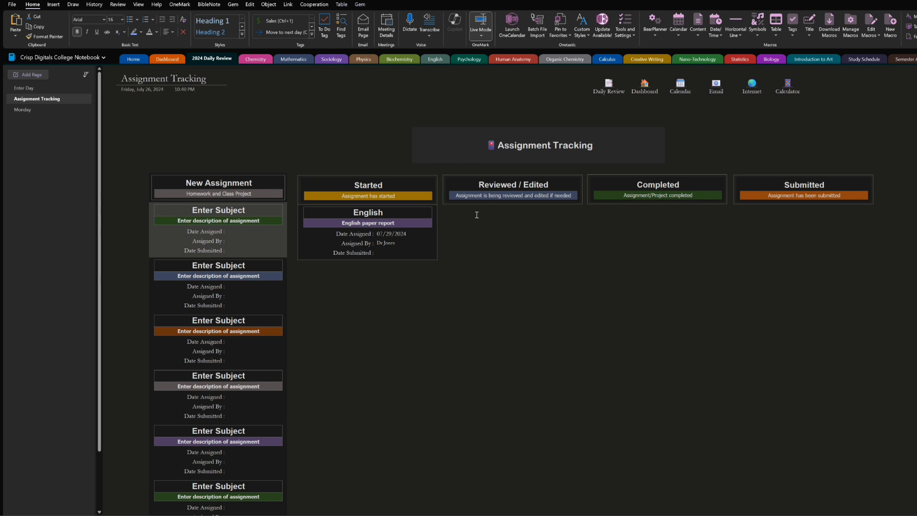
click(458, 282)
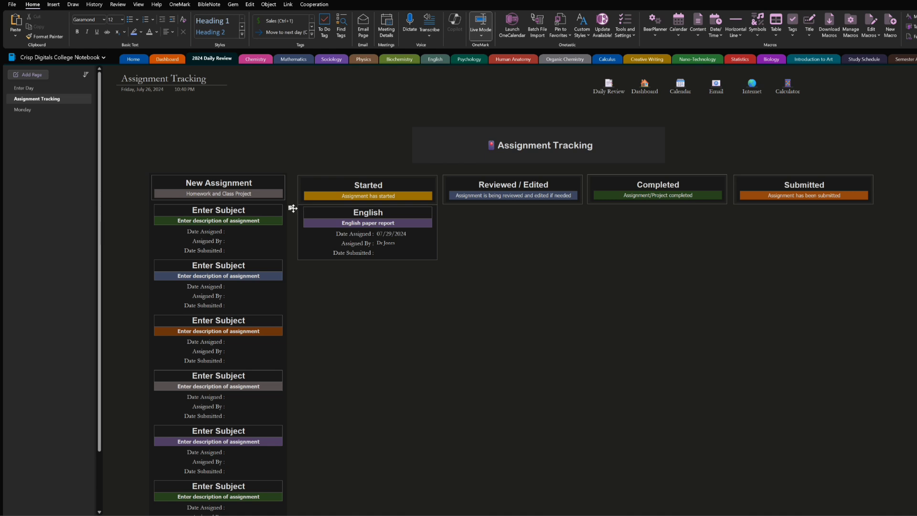
Move the English card from Started to Reviewed / Edited and on to the Completed column.
drag(302, 211, 448, 211)
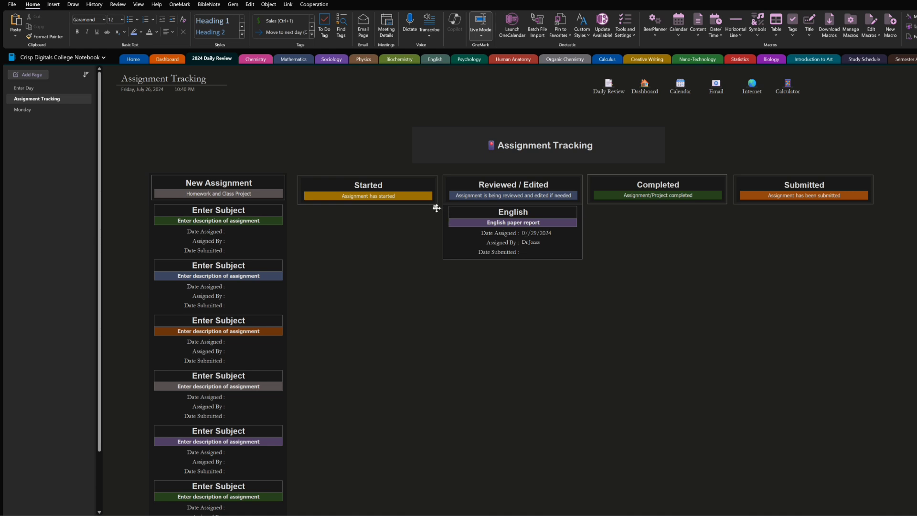
click(455, 223)
drag(455, 222, 587, 200)
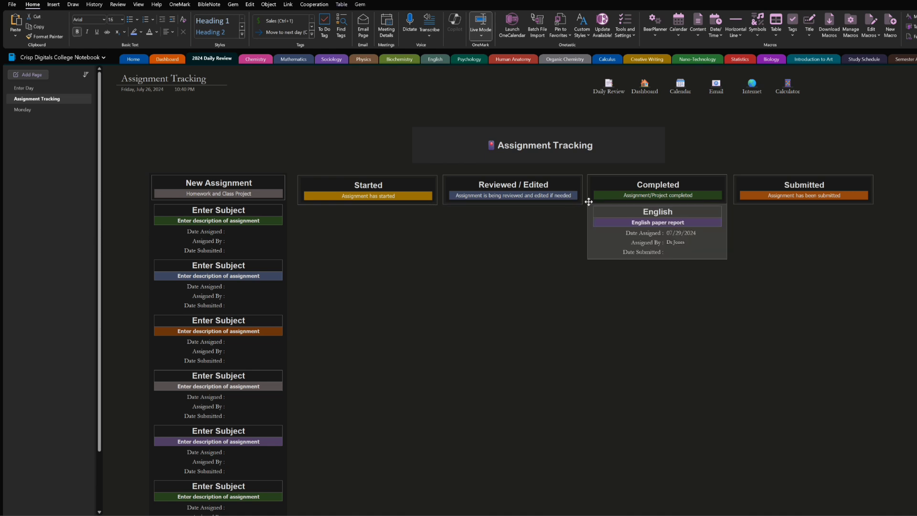
click(596, 335)
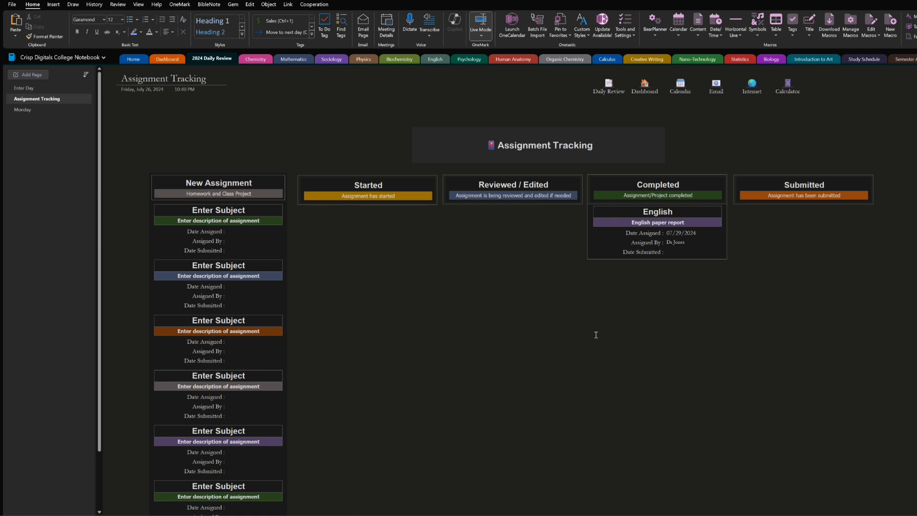
Move the English card from Completed to the Submitted column.
click(691, 198)
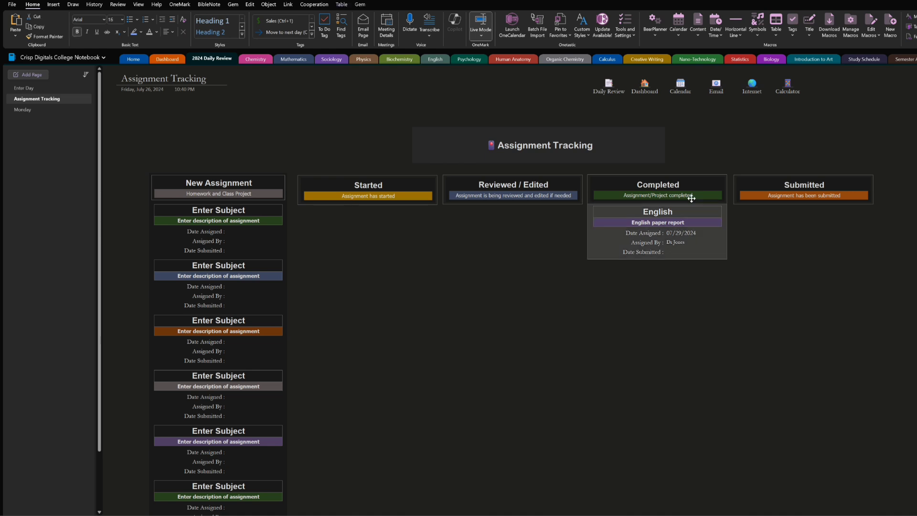
drag(691, 199, 744, 196)
click(817, 364)
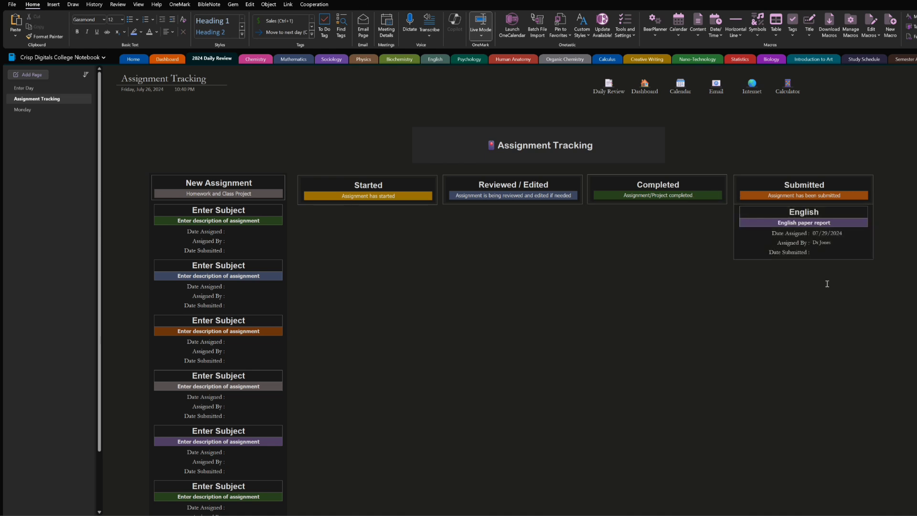
Enter 07/30/2024 as the Date Submitted on the English card in the Submitted column.
click(821, 251)
text(07/29)
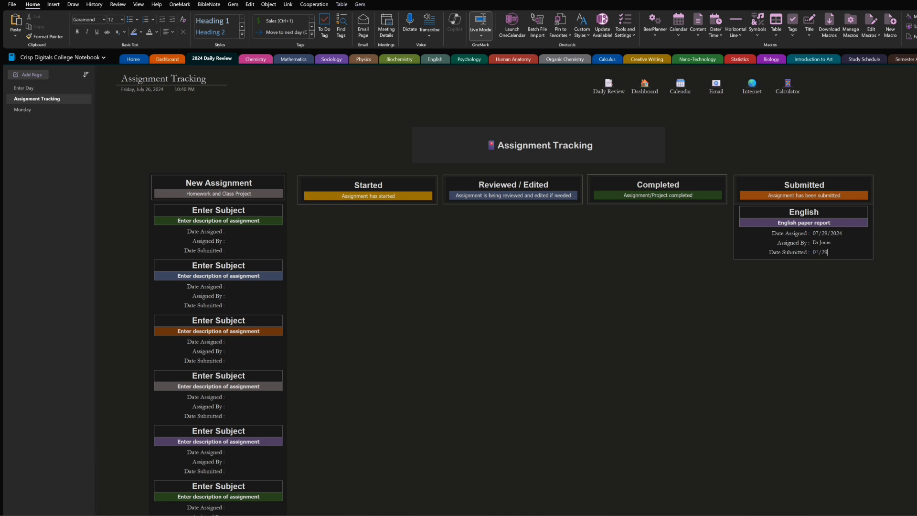
key(BackSpace)
key(BackSpace)
text(30/2024)
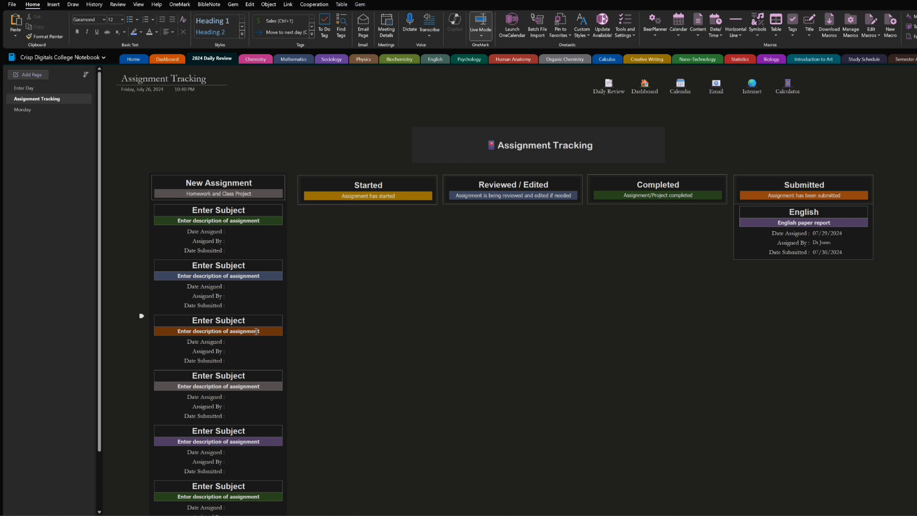
Duplicate the last blank green assignment card and place the copy at the end of the New Assignment column.
scroll(256, 331, down, 2)
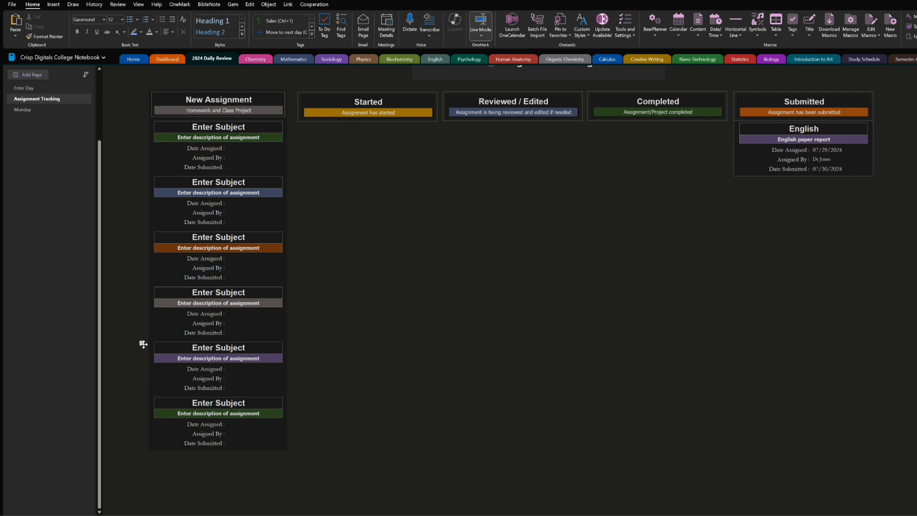
click(142, 399)
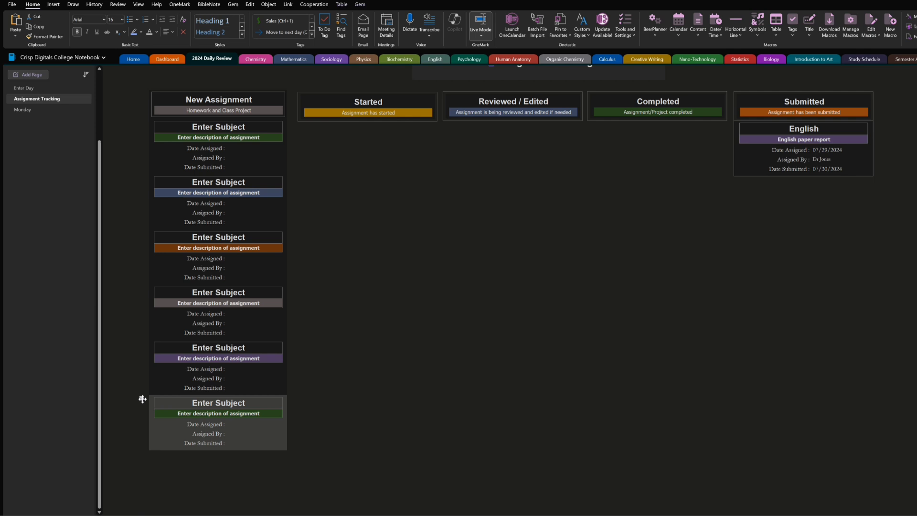
click(217, 484)
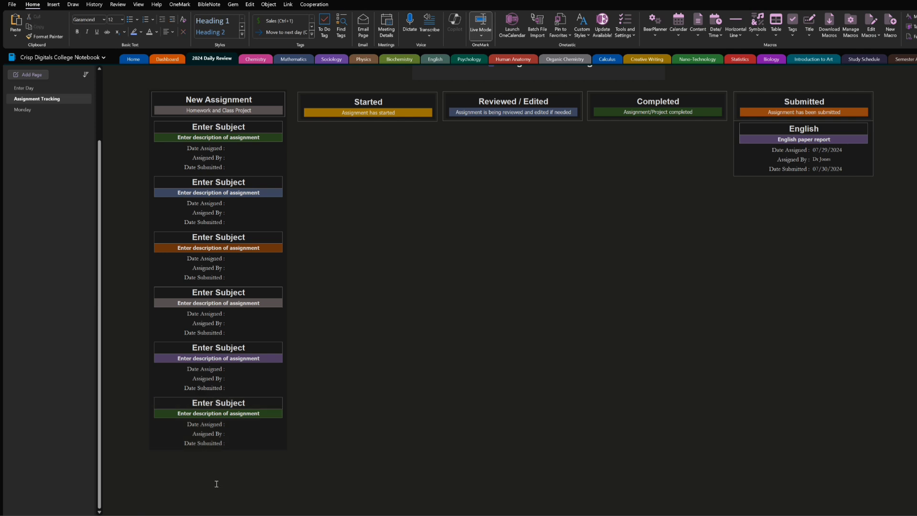
key(ctrl+v)
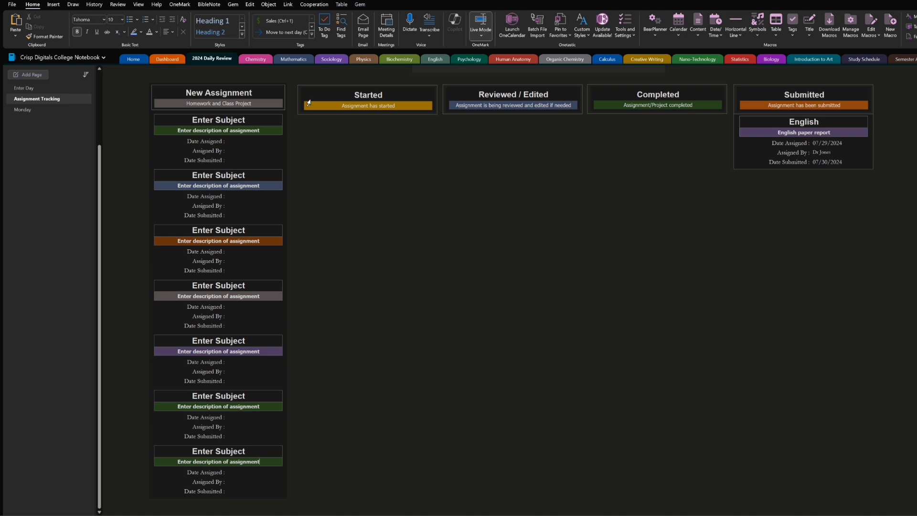
Shade the description row of the duplicated assignment card blue.
click(341, 4)
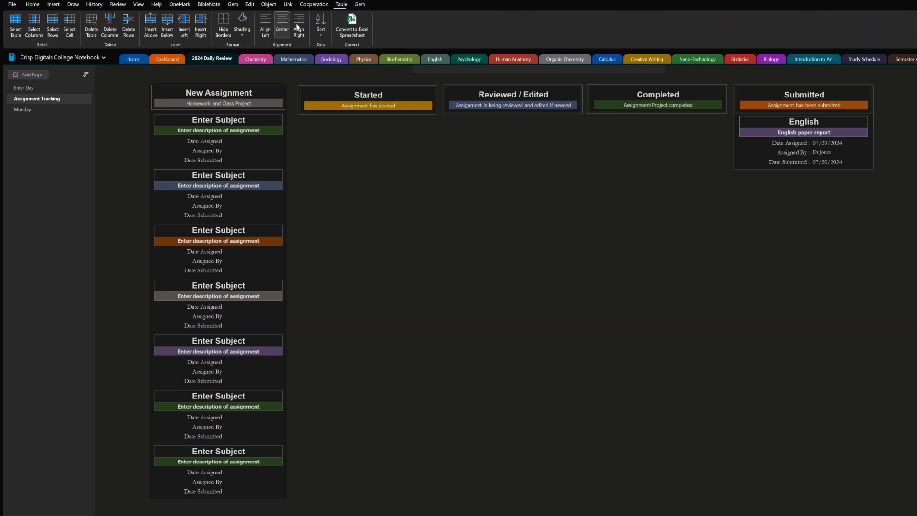
click(245, 28)
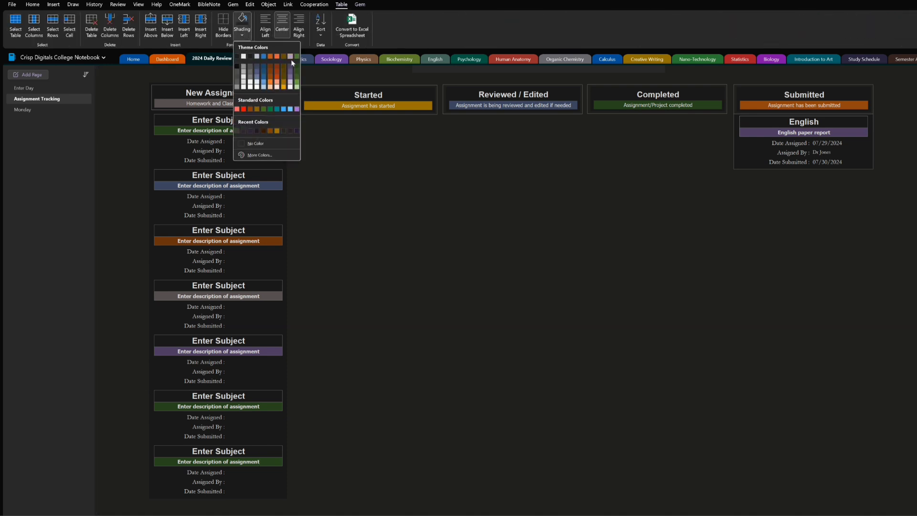
click(264, 81)
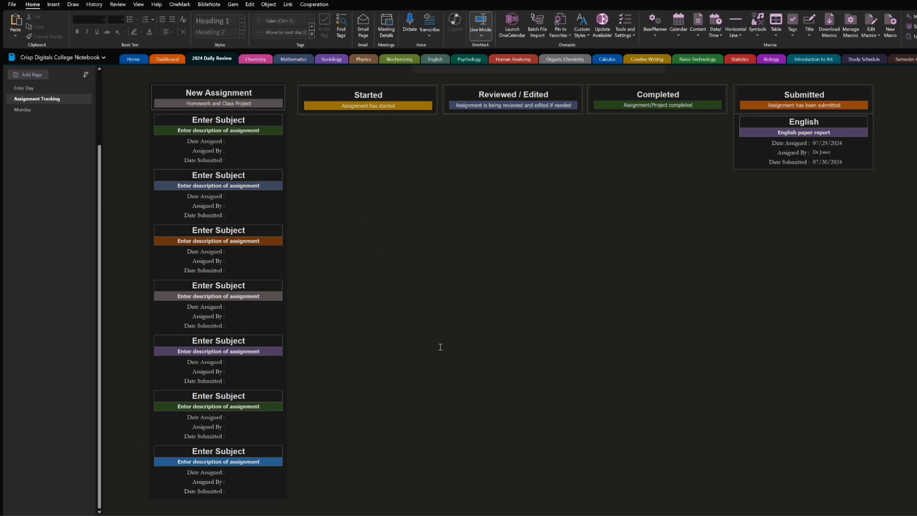
Move the first blank green assignment card from New Assignment to the Started column.
scroll(436, 347, up, 3)
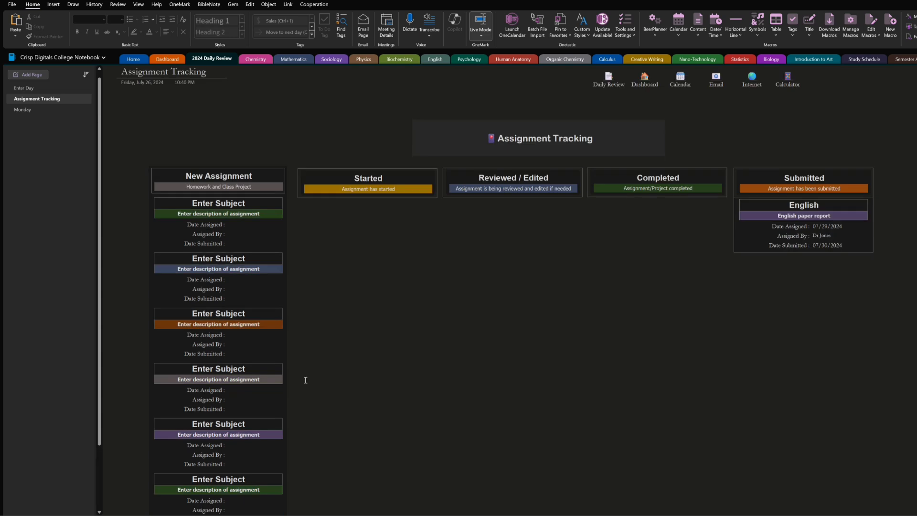
scroll(306, 380, down, 4)
scroll(330, 370, up, 3)
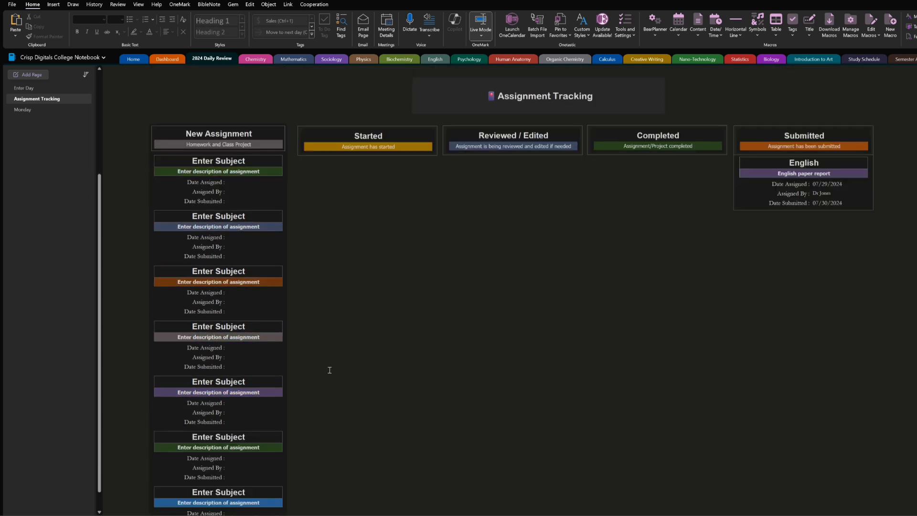
scroll(330, 370, up, 1)
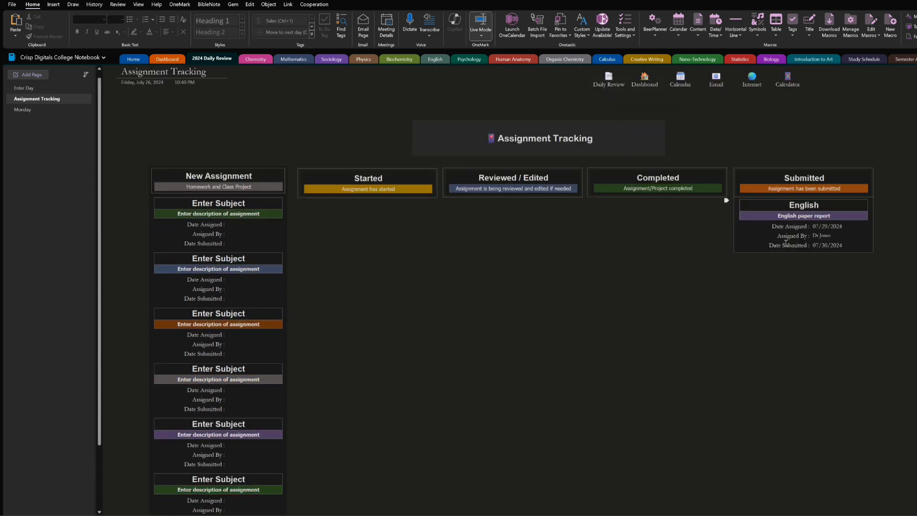
click(286, 235)
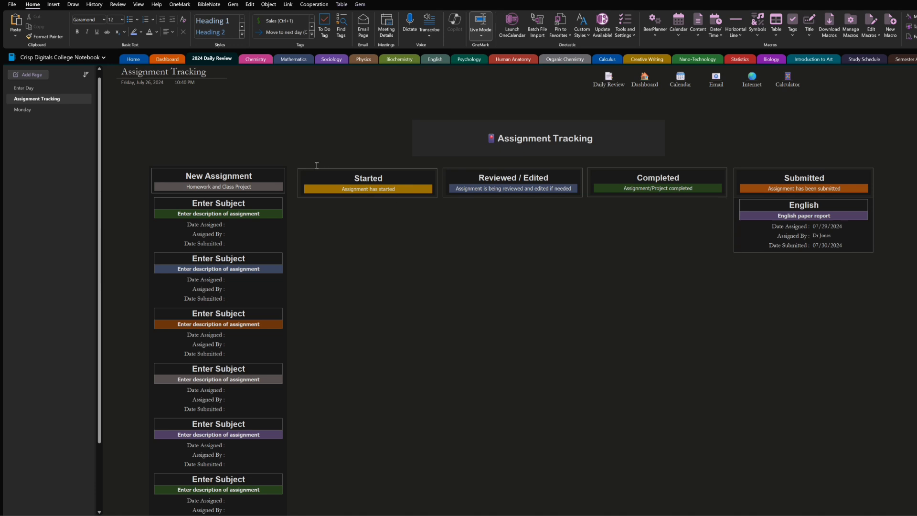
click(143, 200)
drag(259, 202, 298, 201)
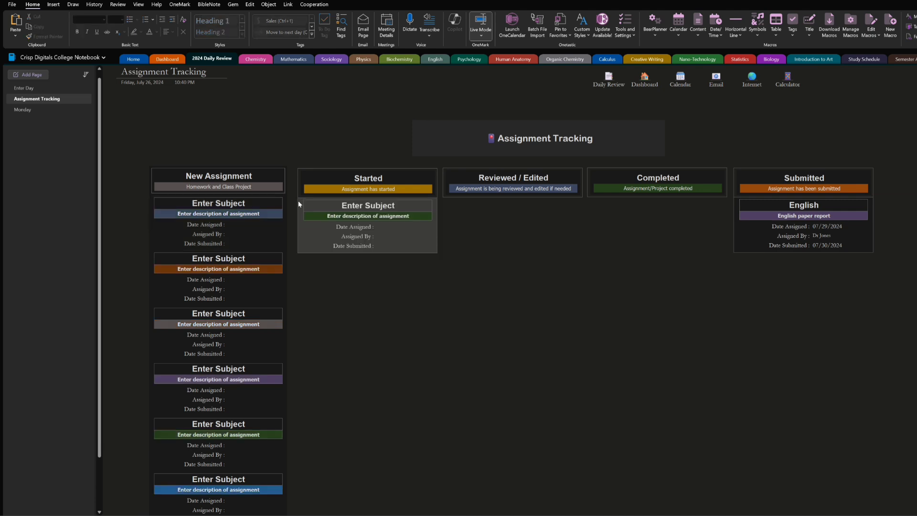
Undo the last move of the blank green card and delete the English card from the Submitted column.
click(477, 290)
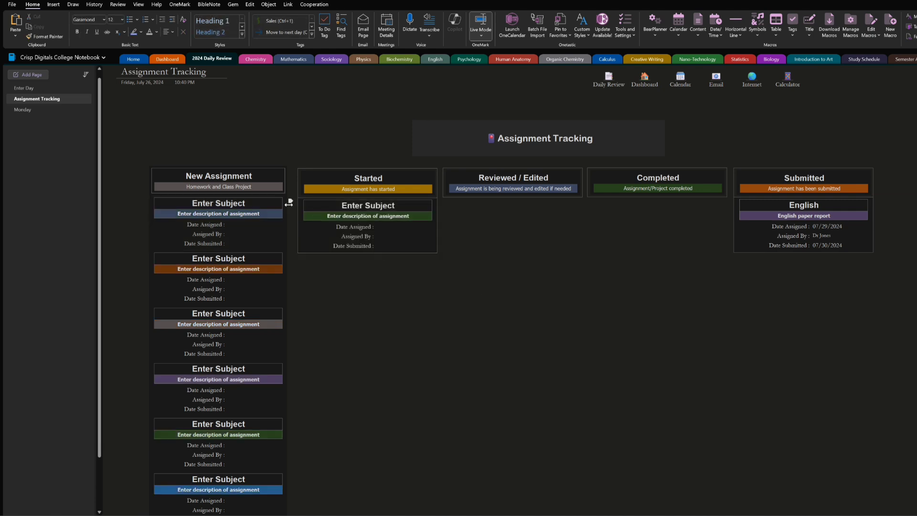
key(ctrl+z)
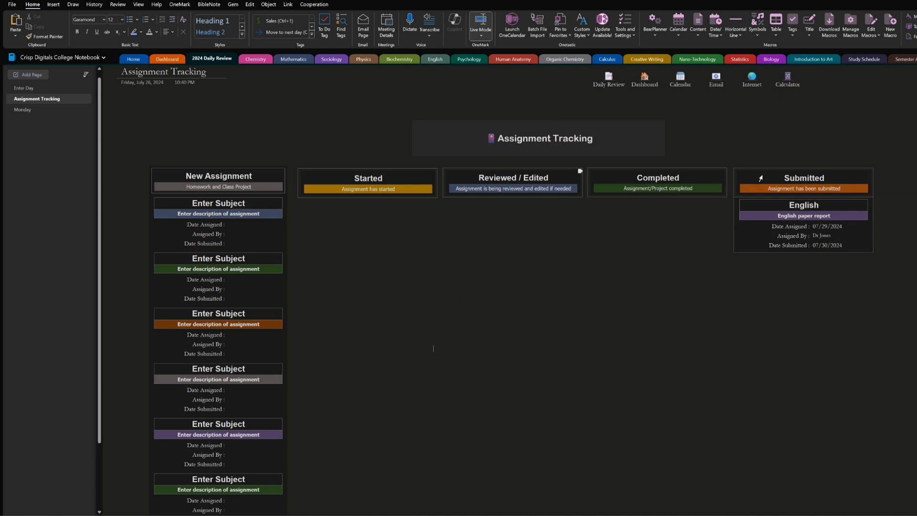
click(727, 202)
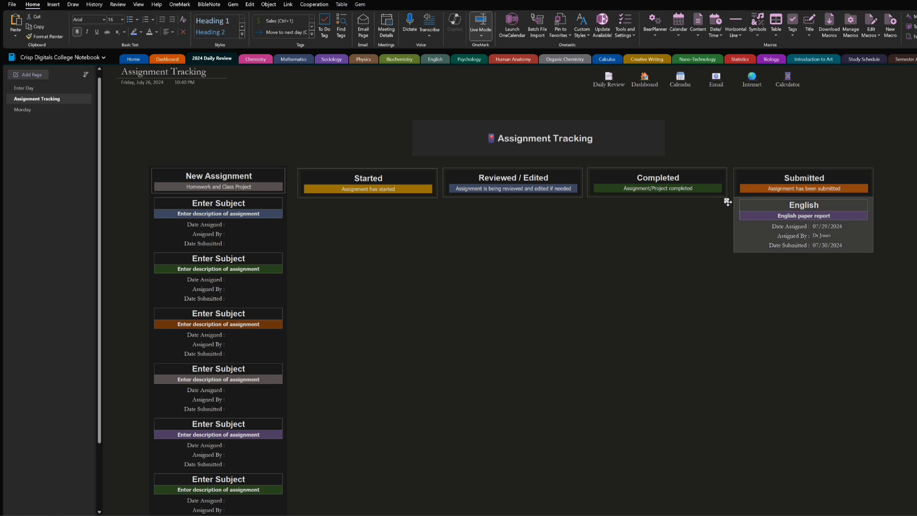
key(Delete)
click(716, 274)
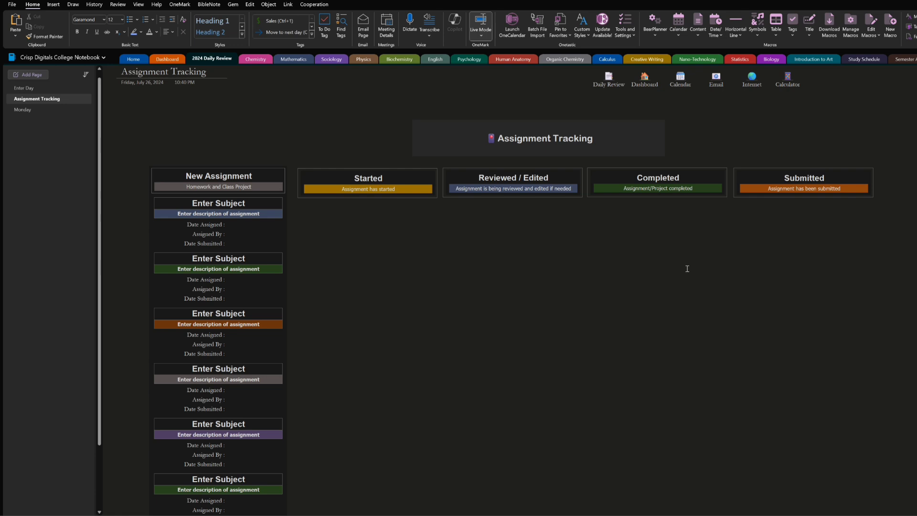
Go to the Daily Review page and open the tracking page linked in the English paper row.
click(608, 78)
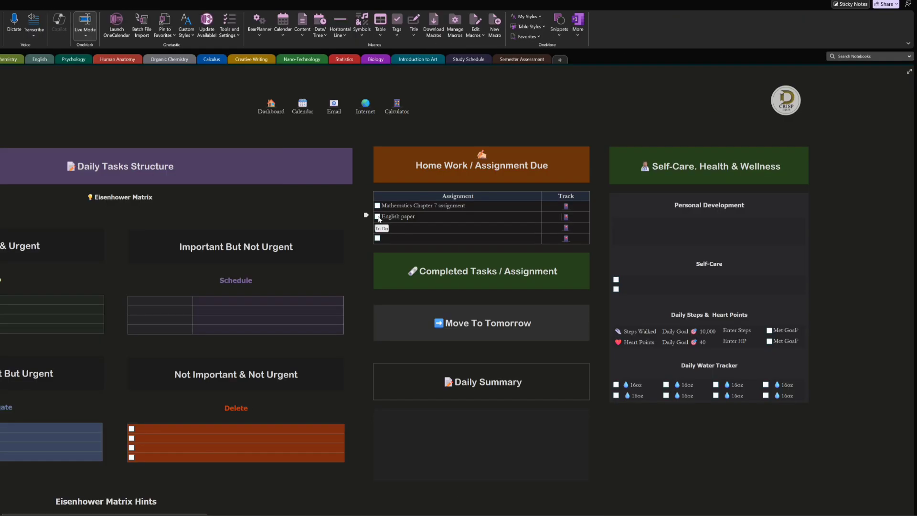
click(568, 217)
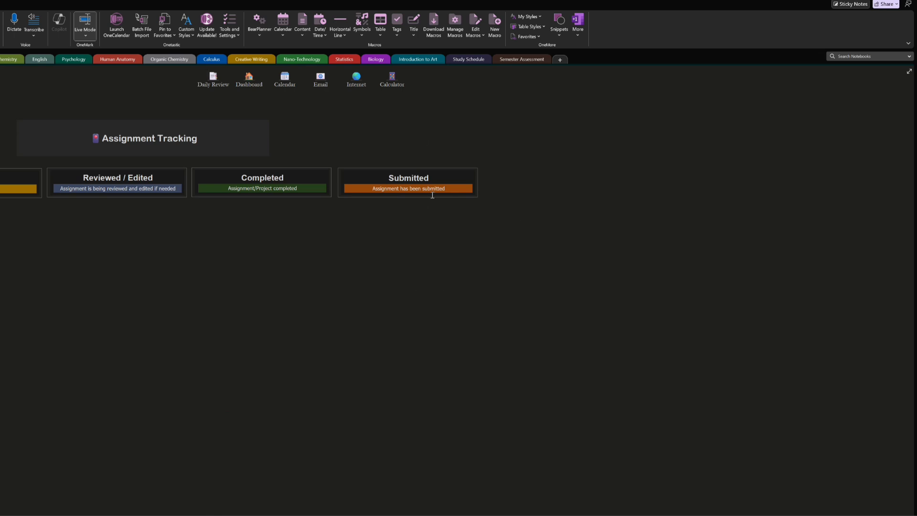
Return to the Daily Review page, check off the English paper and move its row under Completed Tasks / Assignment.
click(213, 76)
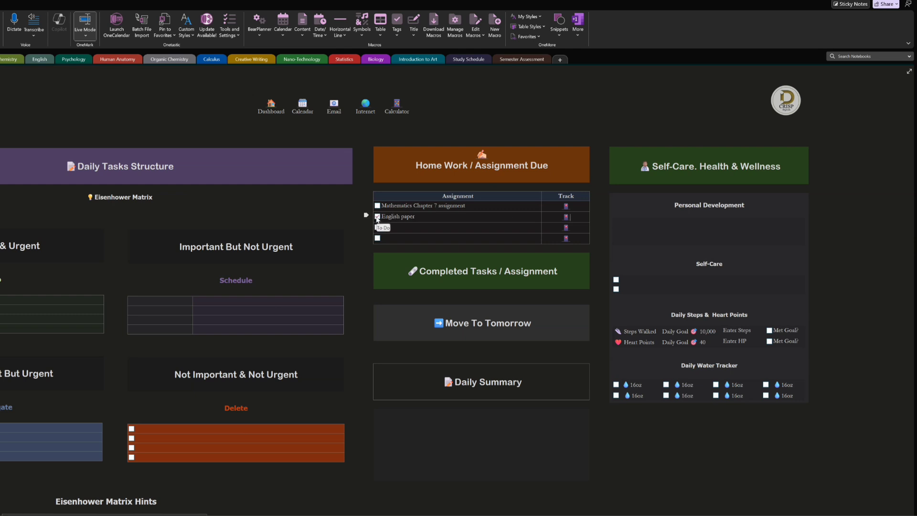
drag(366, 216, 366, 279)
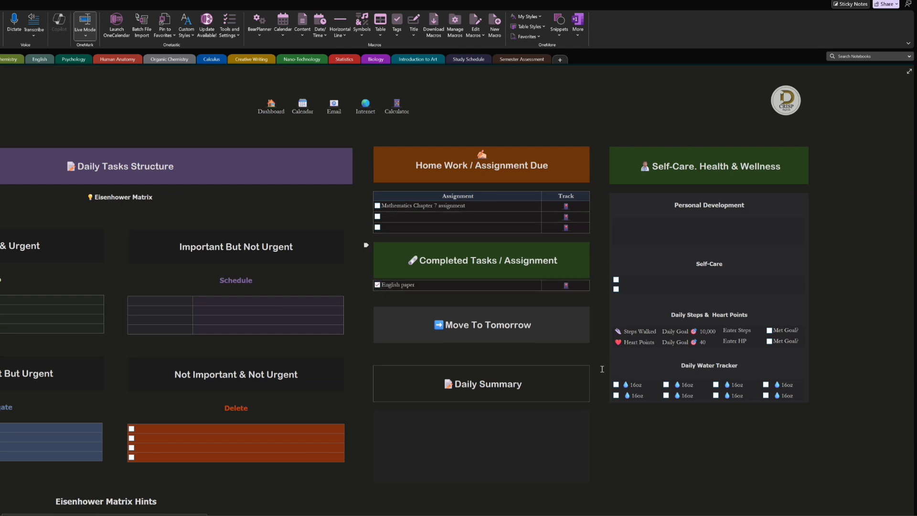
Enter "Here is a Task" as the first item under Top Goals.
scroll(412, 276, down, 3)
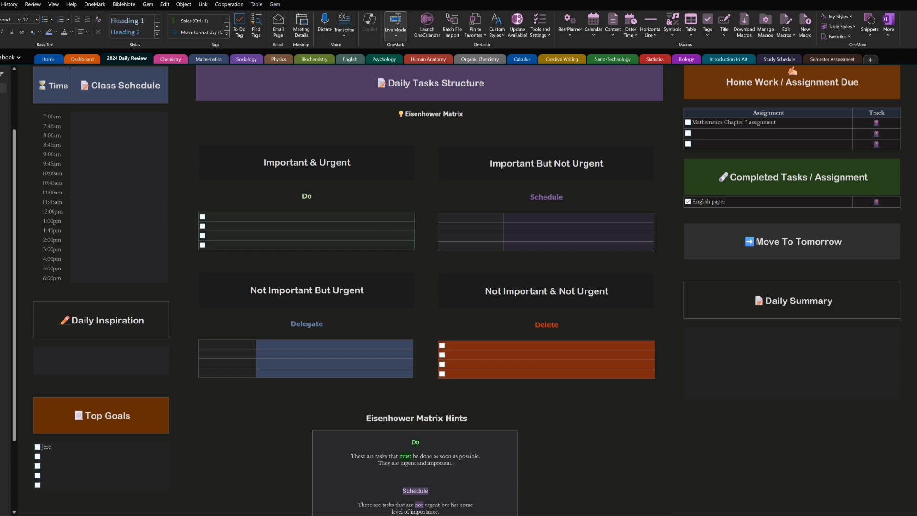
text(ere)
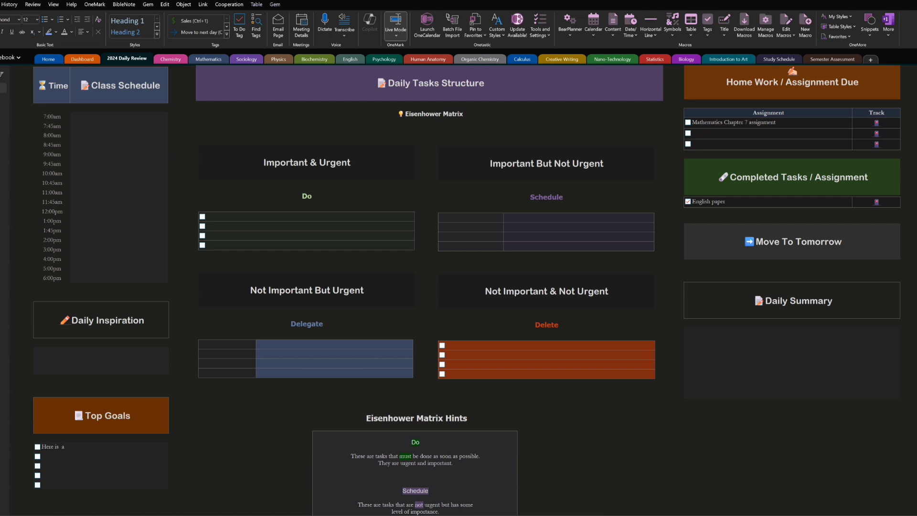
text(Task)
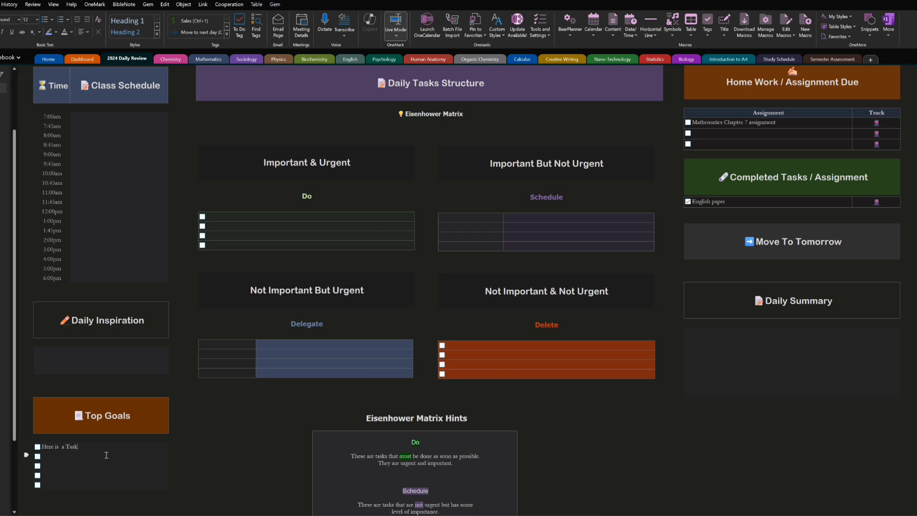
Fill the first Delegate row with a person's first name and the task "Do something".
click(239, 346)
text(Chro)
key(BackSpace)
text(is)
text(Do somt)
text(ething)
Enter "See Professor for grading question" as the first Do item under Important & Urgent.
scroll(439, 309, up, 2)
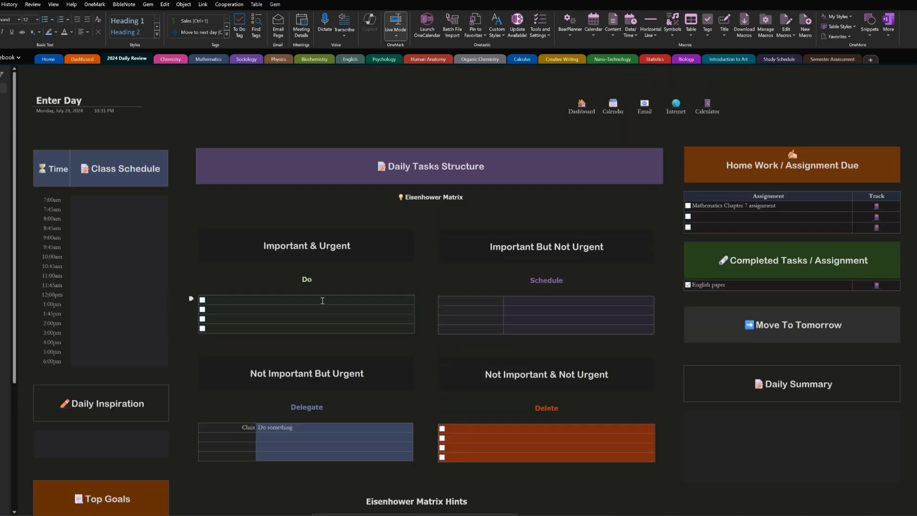
click(375, 298)
text(See Professor for)
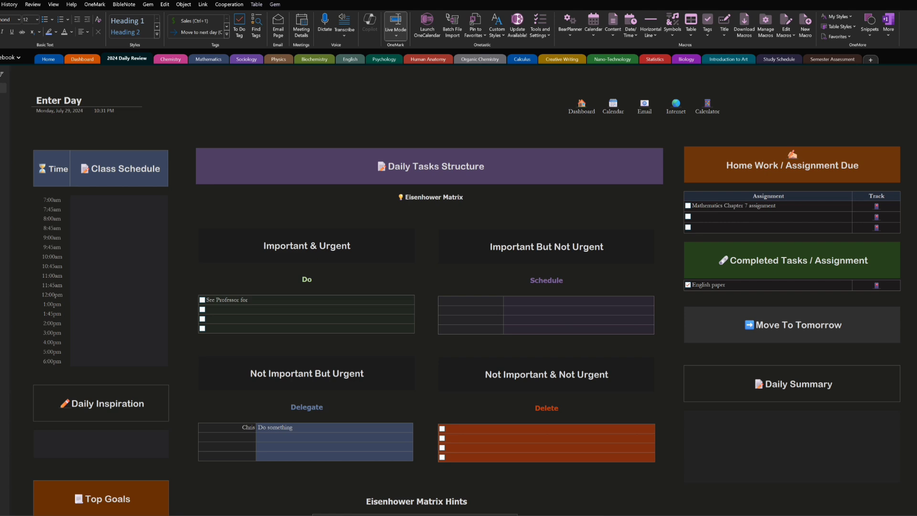
text( grading question)
Check off the Top Goals task and the professor task, and move the professor task under Completed Tasks / Assignment.
scroll(293, 301, down, 3)
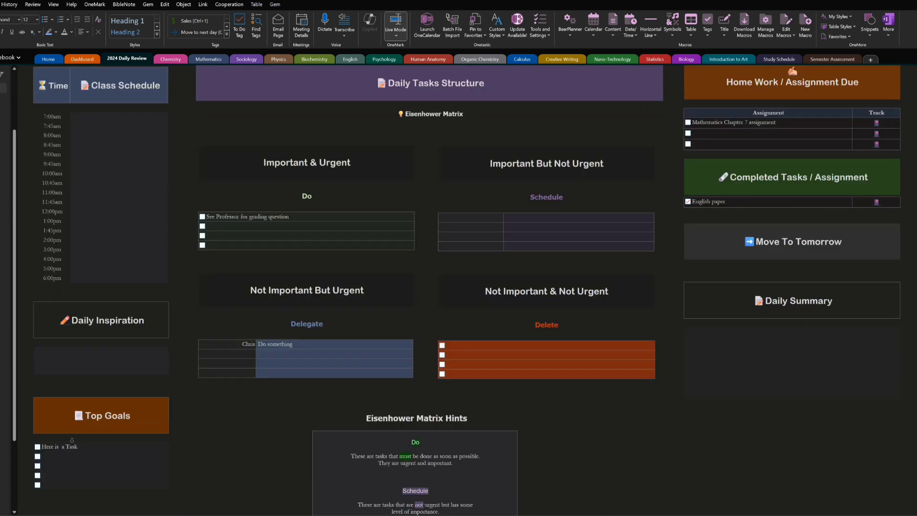
click(37, 447)
click(203, 217)
drag(192, 216, 692, 201)
click(889, 453)
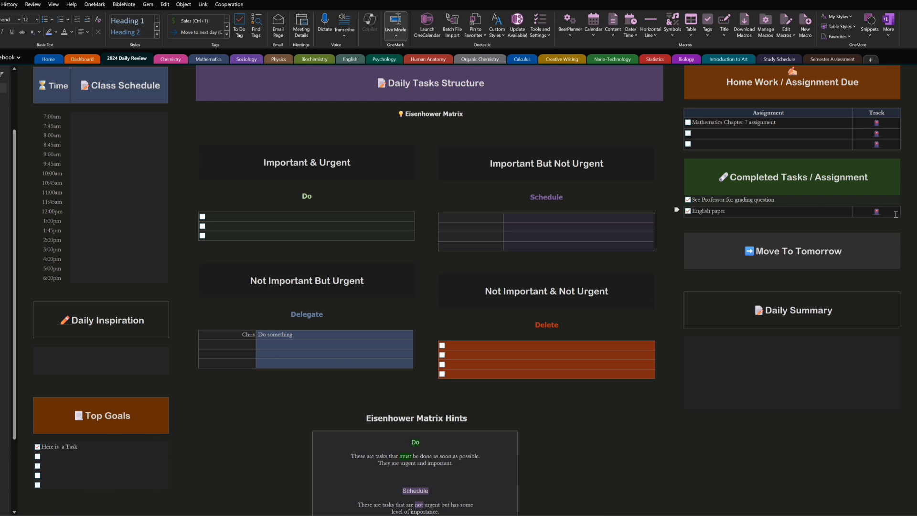
Move the checked Top Goals task and the delegated "Do something" row under Completed Tasks / Assignment.
click(25, 446)
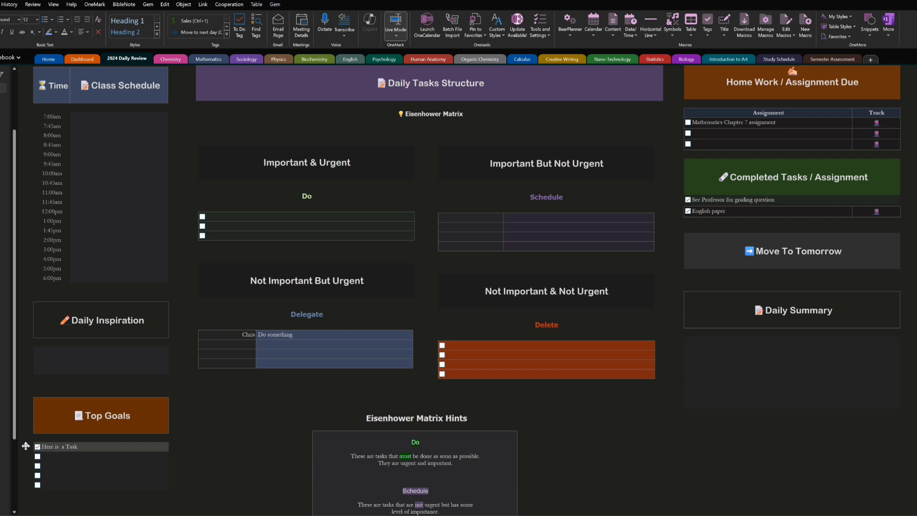
drag(25, 446, 311, 374)
drag(437, 344, 741, 181)
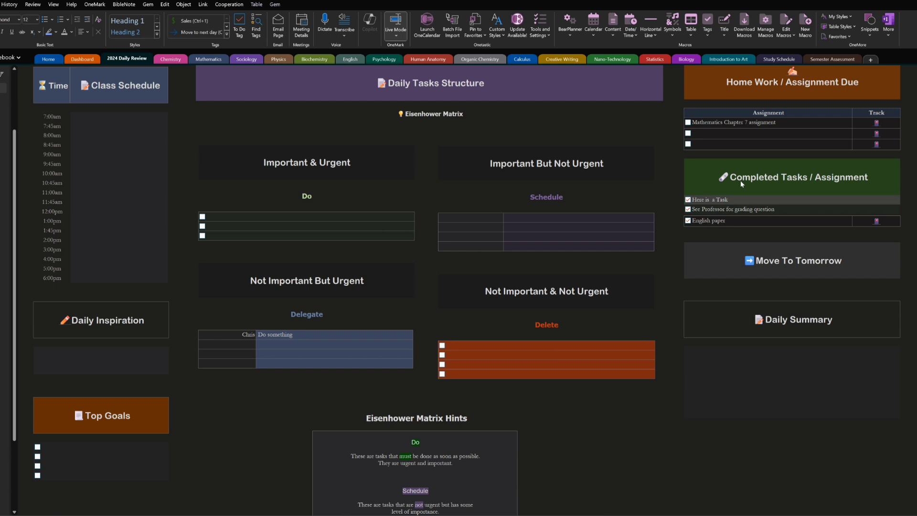
click(754, 201)
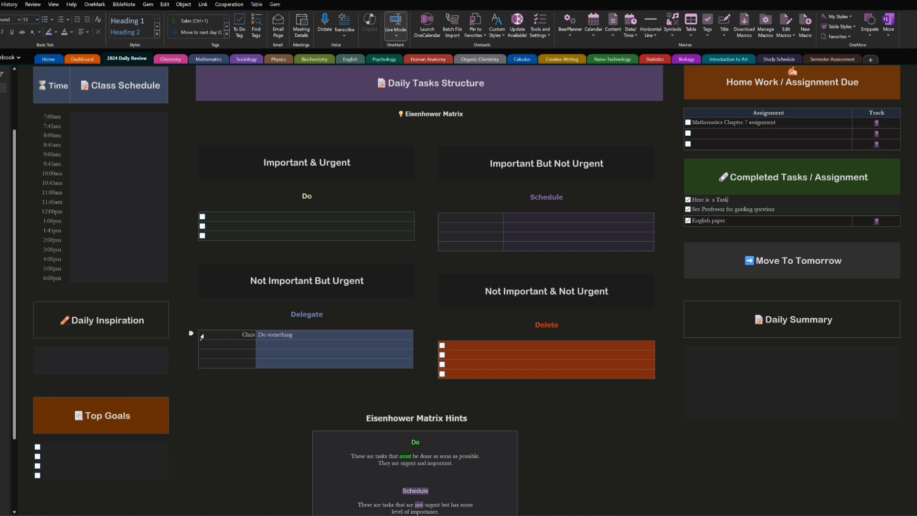
drag(192, 332, 722, 222)
click(744, 461)
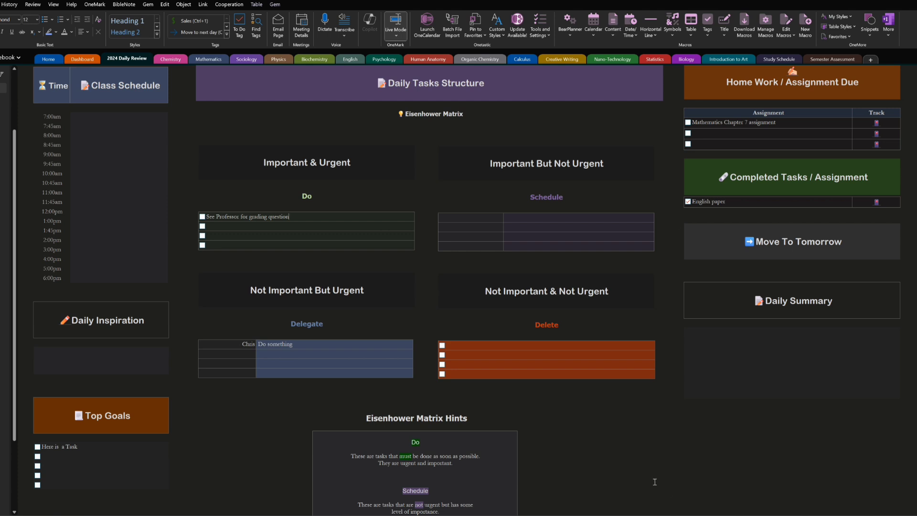
Clear the name and the task text from the first Delegate row.
click(291, 343)
key(BackSpace)
key(BackSpace)
key(BackSpace)
key(BackSpace)
key(BackSpace)
key(BackSpace)
key(BackSpace)
key(BackSpace)
key(BackSpace)
key(BackSpace)
key(BackSpace)
key(BackSpace)
key(BackSpace)
Clear the professor task from the Do list and the sample task from Top Goals.
drag(291, 217, 209, 218)
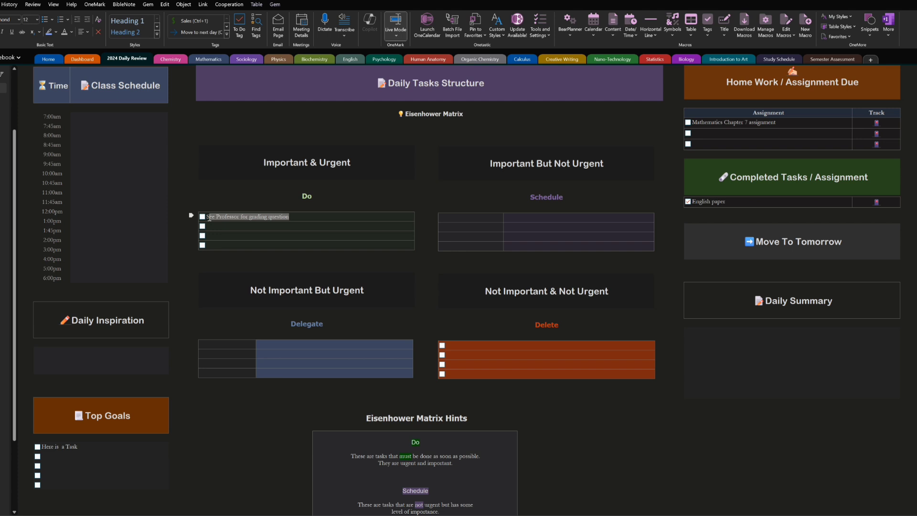
key(BackSpace)
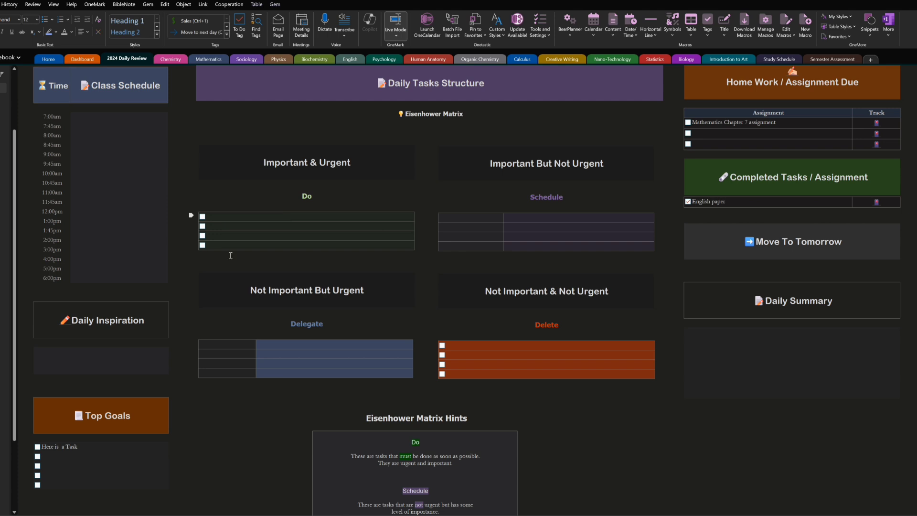
key(BackSpace)
key(BackSpace)
key(BackSpace)
key(BackSpace)
key(BackSpace)
key(BackSpace)
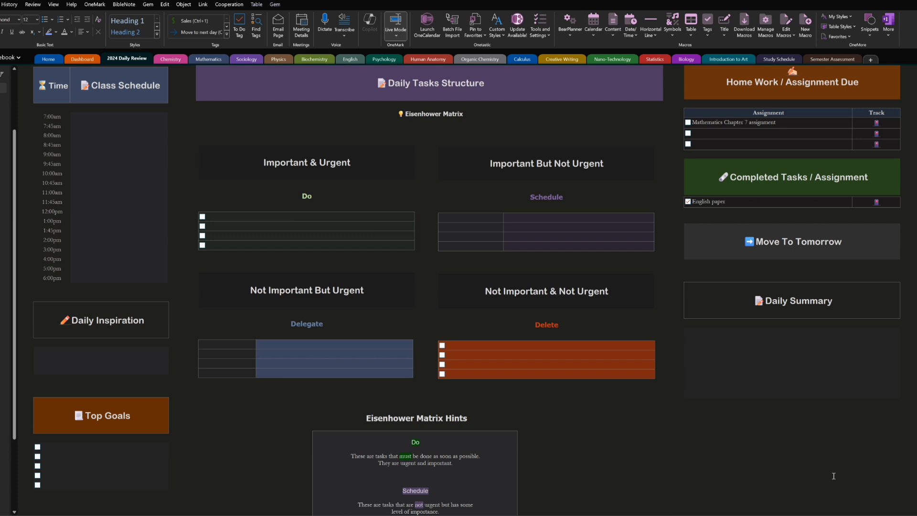
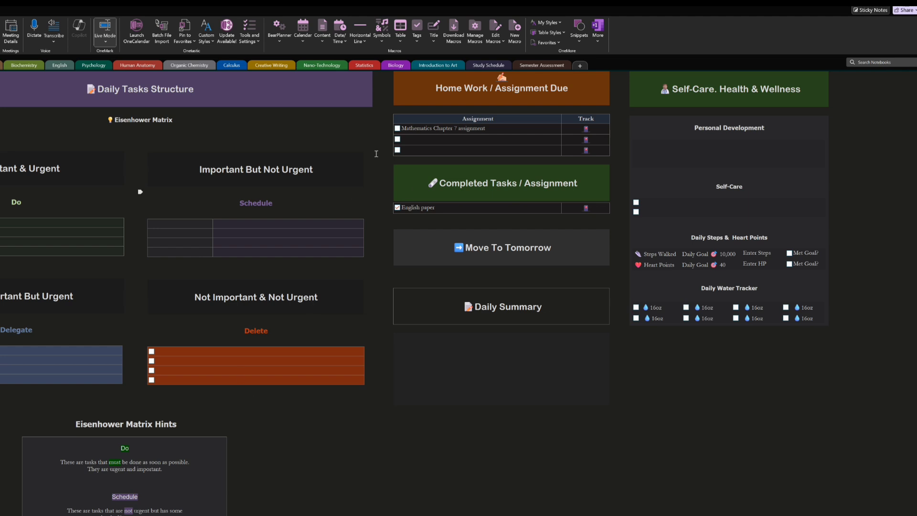
Move the Mathematics Chapter 7 assignment under Move To Tomorrow, and check that its tracking link opens before returning to Daily Review.
drag(387, 128, 398, 251)
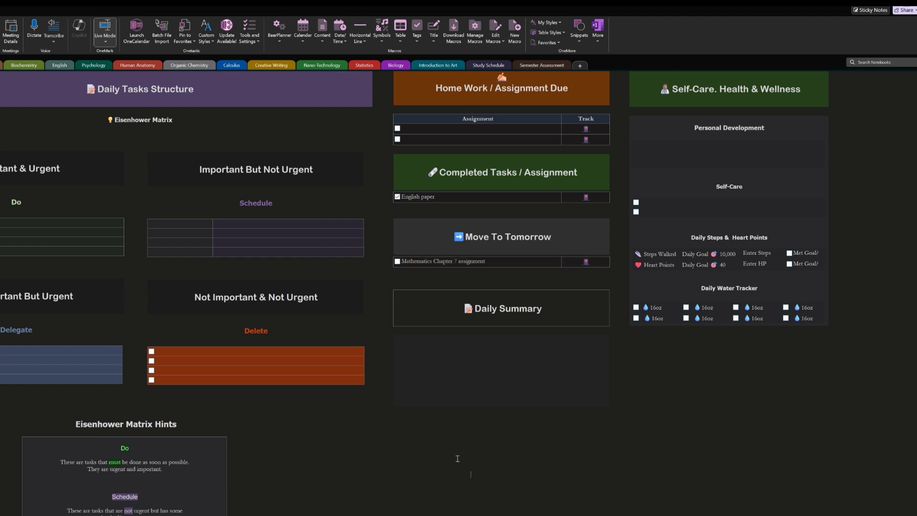
click(584, 262)
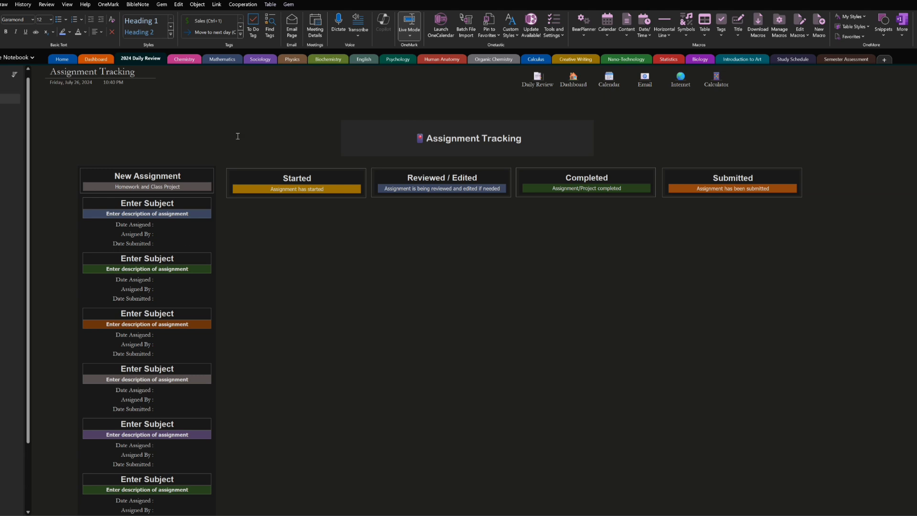
click(538, 85)
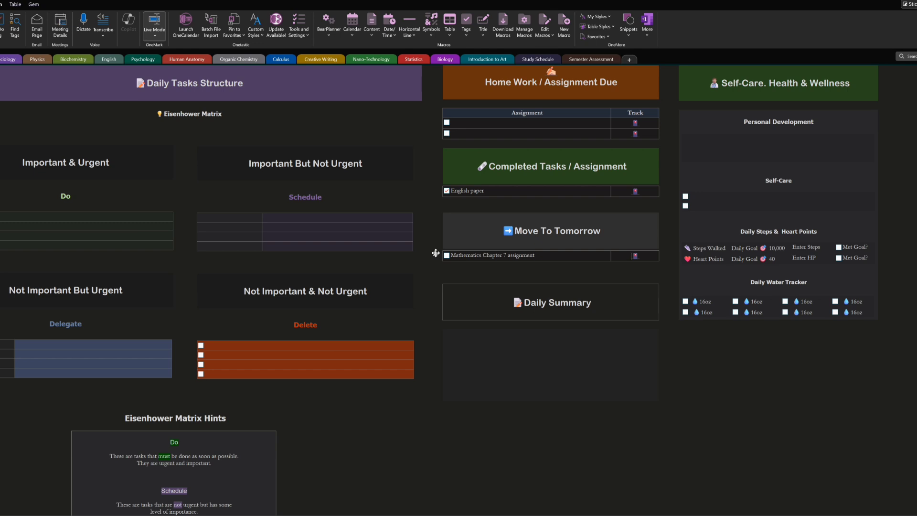
Put the Mathematics Chapter 7 assignment row back under Home Work / Assignment Due and clear its text.
click(436, 253)
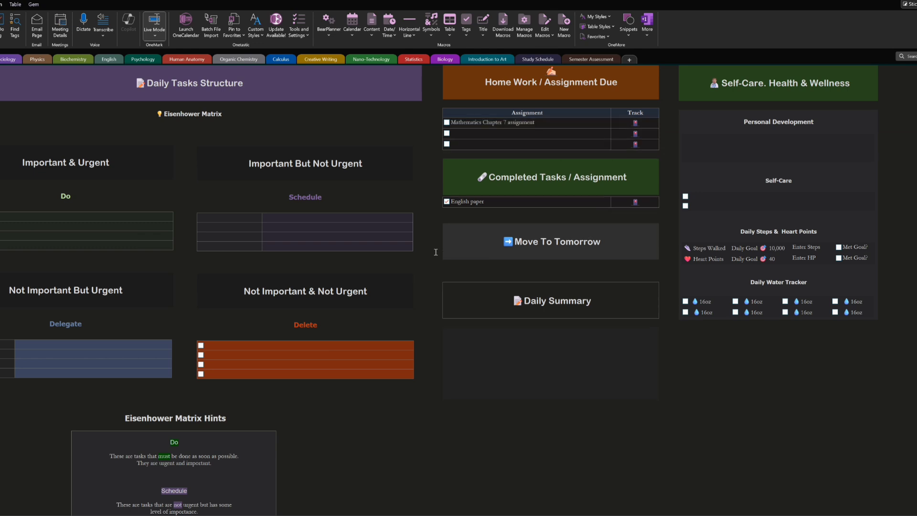
click(547, 123)
key(BackSpace)
key(BackSpace)
key(BackSpace)
key(BackSpace)
key(BackSpace)
key(BackSpace)
key(BackSpace)
key(BackSpace)
key(BackSpace)
key(BackSpace)
key(BackSpace)
key(BackSpace)
key(BackSpace)
key(BackSpace)
key(BackSpace)
key(BackSpace)
key(BackSpace)
key(BackSpace)
key(BackSpace)
key(BackSpace)
key(BackSpace)
key(BackSpace)
key(BackSpace)
key(BackSpace)
key(BackSpace)
Clear the English paper text and move its row back into the Home Work / Assignment Due table.
click(495, 204)
key(BackSpace)
key(BackSpace)
key(BackSpace)
key(BackSpace)
key(BackSpace)
key(BackSpace)
key(BackSpace)
key(BackSpace)
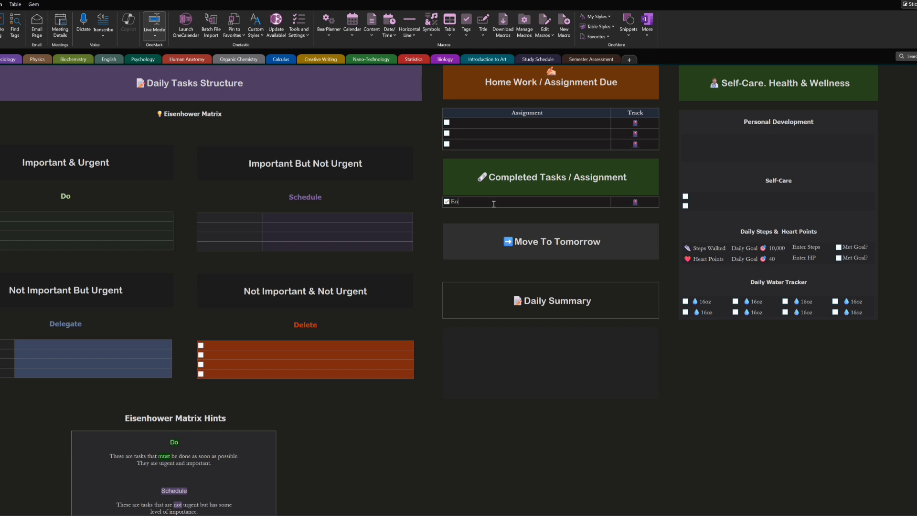
key(BackSpace)
key(BackSpace)
drag(436, 200, 436, 142)
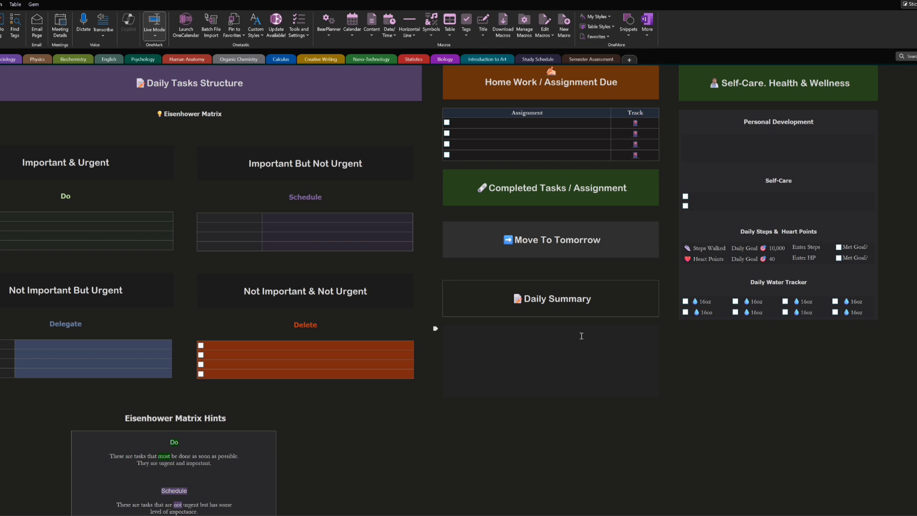
Enter filler text with line breaks in the Daily Summary box and erase it again.
click(580, 336)
text(sgsgggggadgagdagg)
key(Return)
key(Return)
key(Return)
key(BackSpace)
key(BackSpace)
double_click(581, 337)
key(BackSpace)
Try a different daily goal for Steps Walked in the Self-Care, Health & Wellness section.
scroll(834, 166, up, 3)
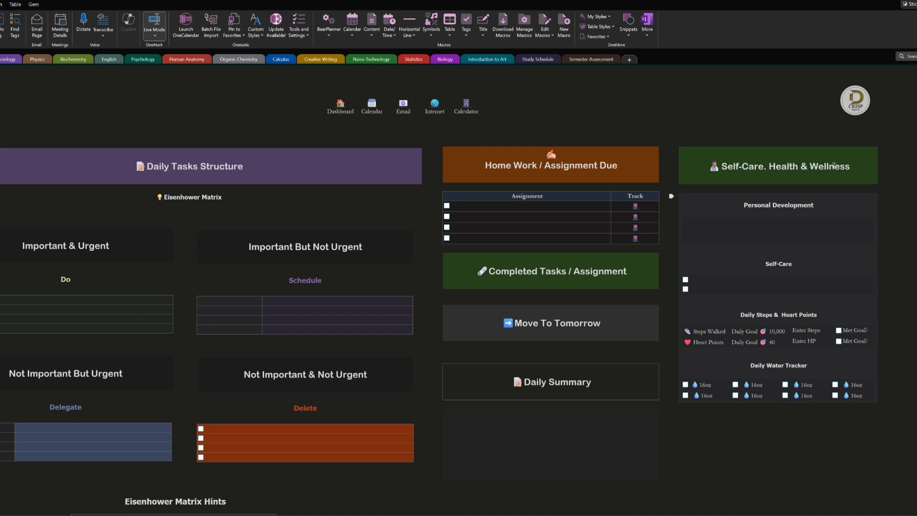
scroll(833, 166, down, 3)
scroll(833, 166, up, 3)
click(723, 226)
click(775, 330)
key(BackSpace)
text(5)
Try a Heart Points daily goal of 70 and another replacement value.
drag(777, 341, 769, 342)
key(BackSpace)
text(70)
key(BackSpace)
key(BackSpace)
text(3)
Replace the word Enter in the Heart Points entry with 70 and with 30, and restore the placeholder.
drag(816, 342, 793, 342)
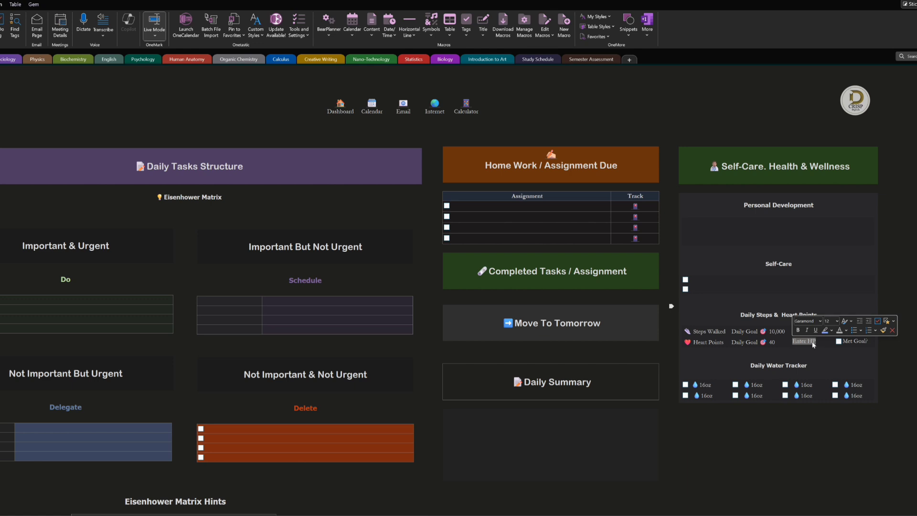
click(807, 341)
drag(806, 341, 791, 341)
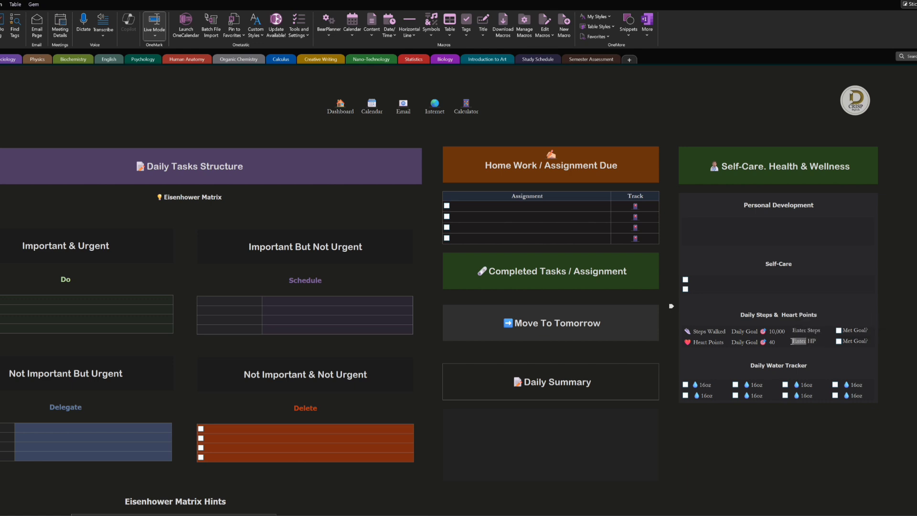
text(70)
key(BackSpace)
key(BackSpace)
text(30)
key(BackSpace)
key(BackSpace)
text(Enter)
Replace the word Enter in the Steps Walked entry with 6000.
drag(806, 331, 791, 332)
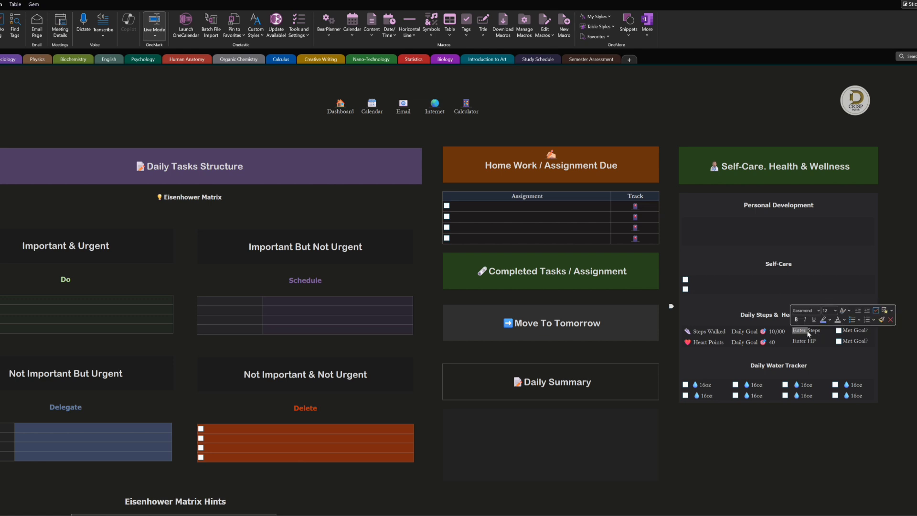
click(812, 330)
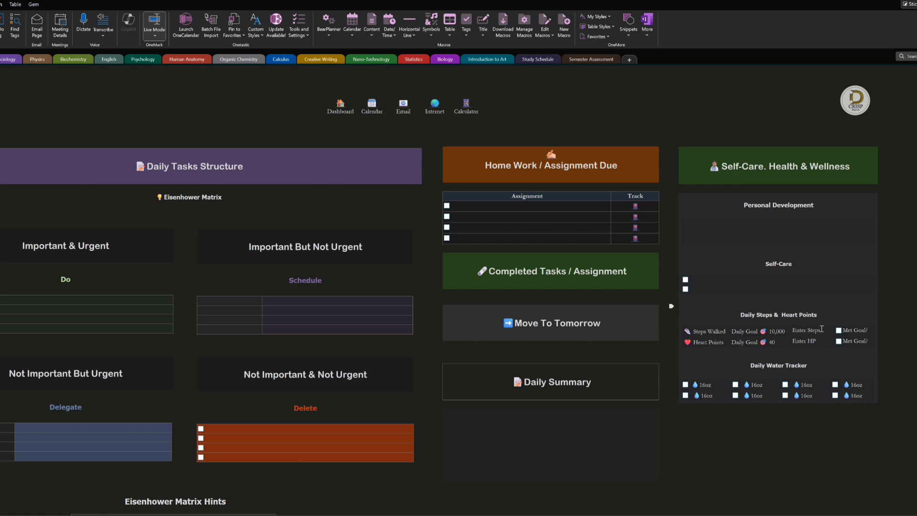
key(BackSpace)
key(BackSpace)
text(12)
key(BackSpace)
key(BackSpace)
text(60)
double_click(802, 331)
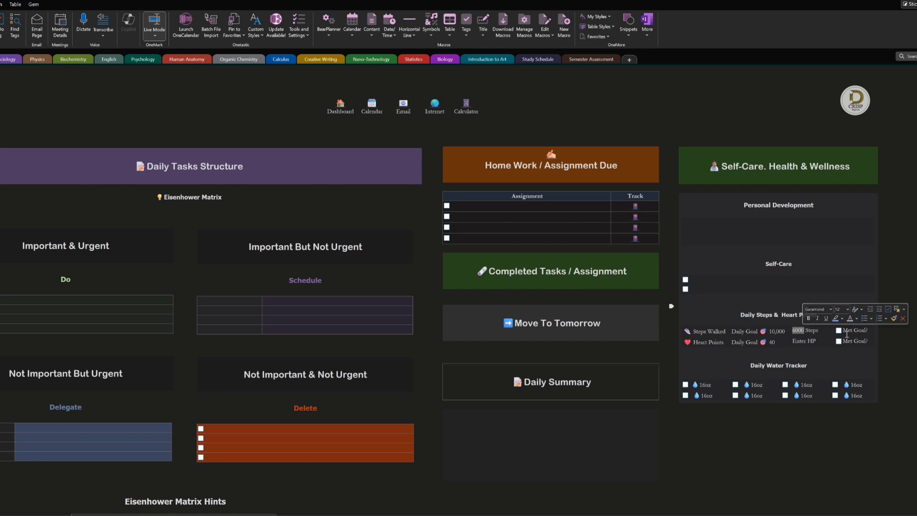
Enter 10000 for Steps Walked and 65 for Heart Points, and tick Met Goal for both.
text(1)
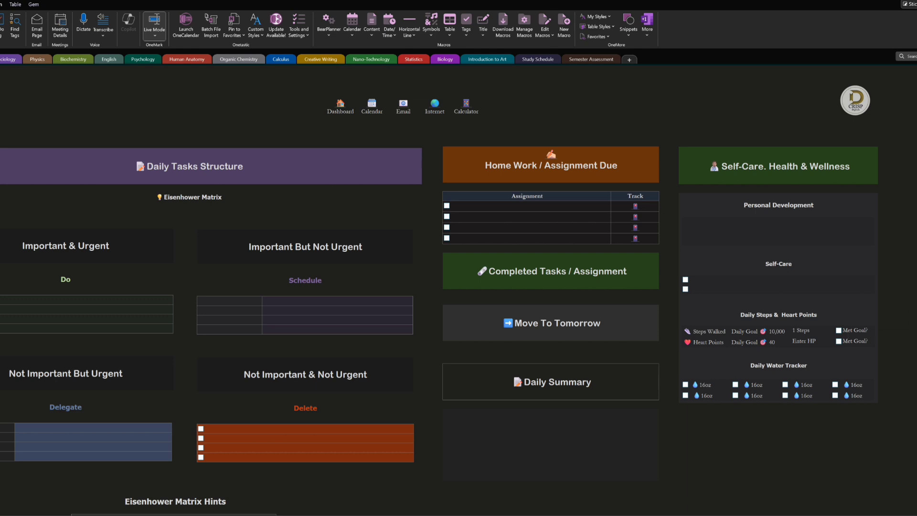
text(0000)
click(839, 330)
drag(806, 341, 794, 342)
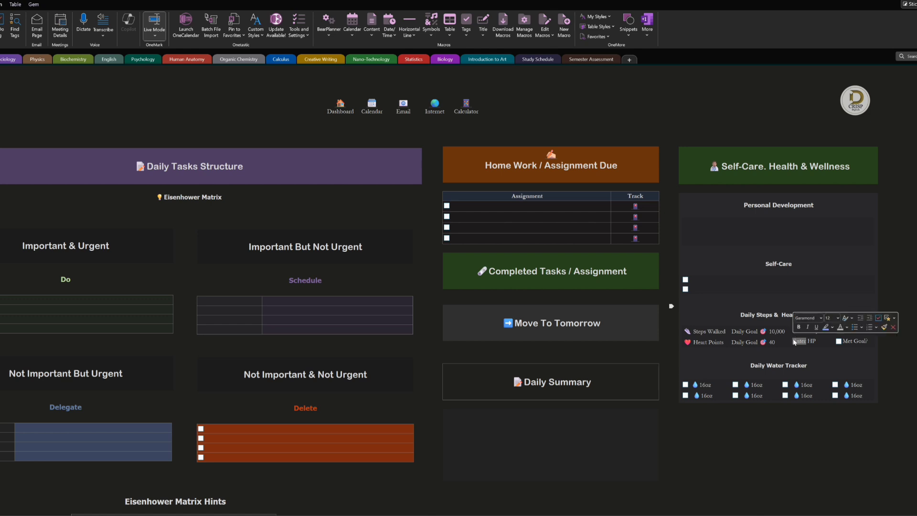
text(65)
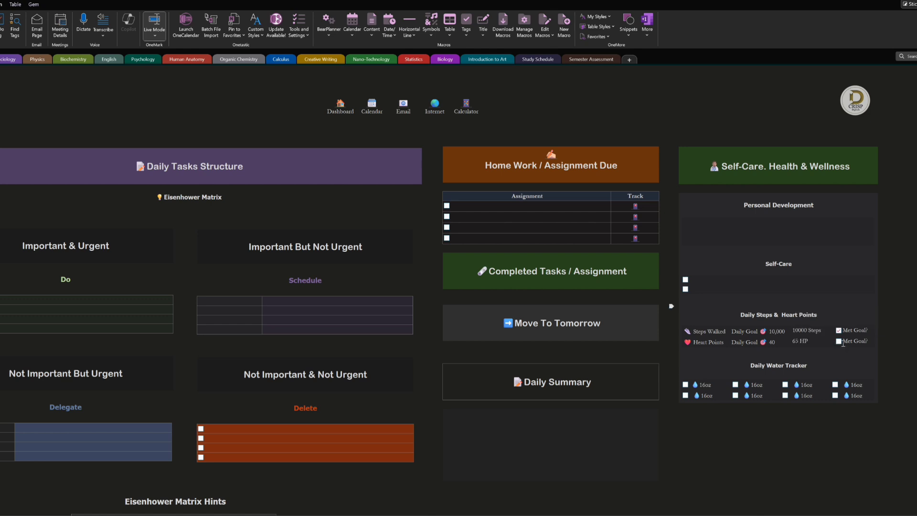
click(839, 342)
Undo the Steps Walked and Heart Points entries together with their Met Goal ticks.
key(ctrl+z)
key(ctrl+z)
key(ctrl+z)
key(ctrl+z)
Tick the four 16oz boxes in the first row of the Daily Water Tracker, and clear them again.
click(685, 384)
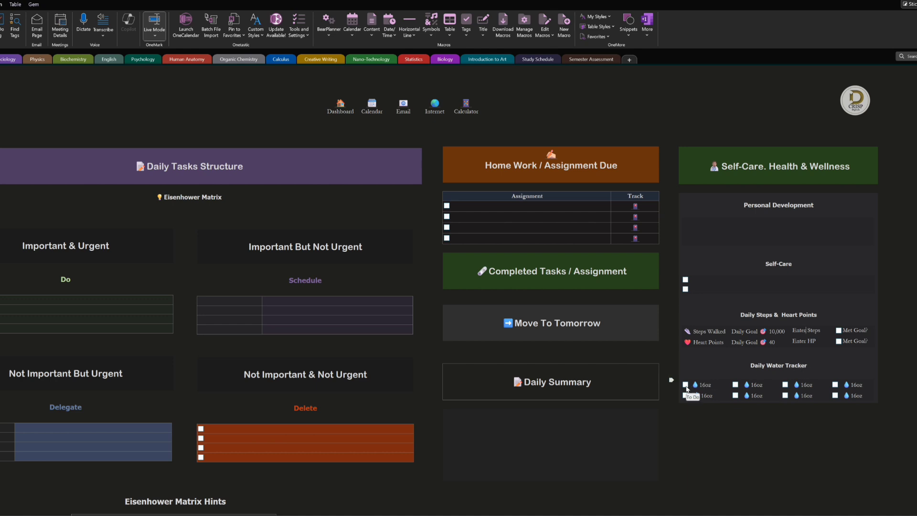
click(735, 385)
click(785, 384)
click(835, 385)
click(836, 385)
click(785, 385)
click(736, 385)
click(686, 385)
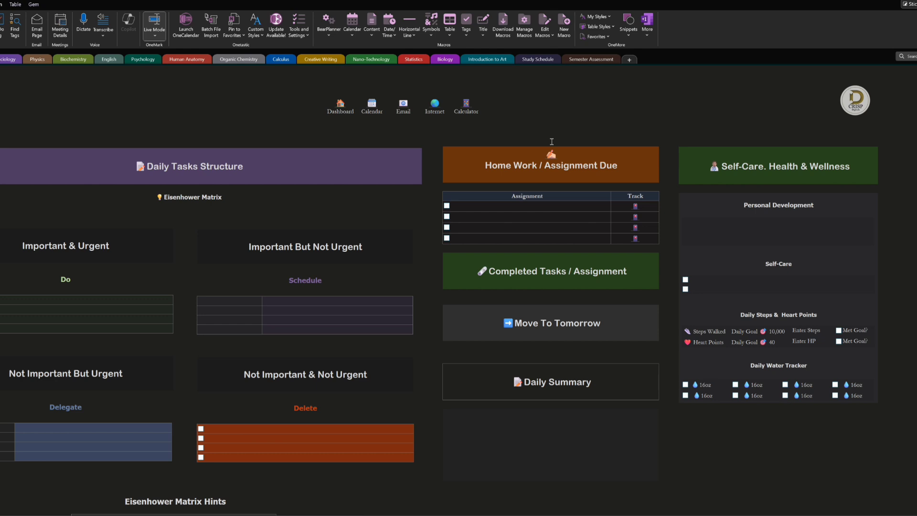
Open the August page of the 2024 Study Schedule in the Study Schedule section and look over its calendar.
click(538, 60)
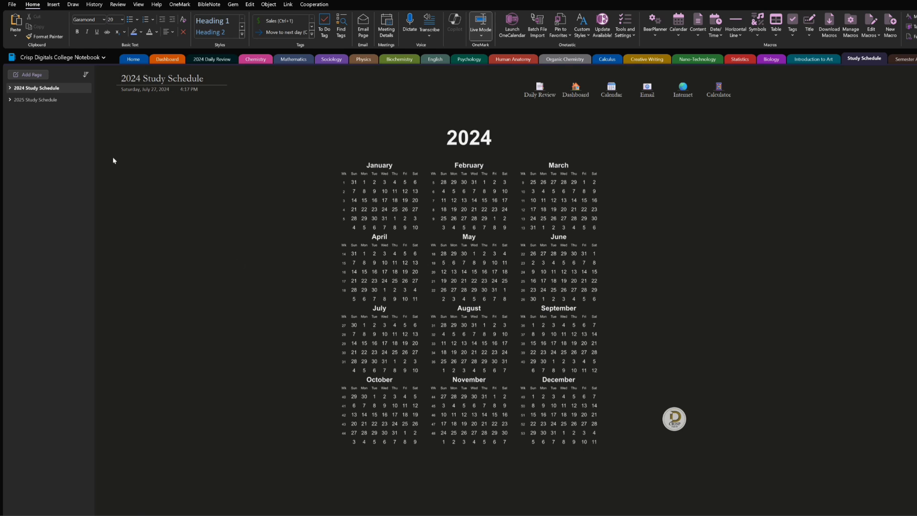
click(9, 88)
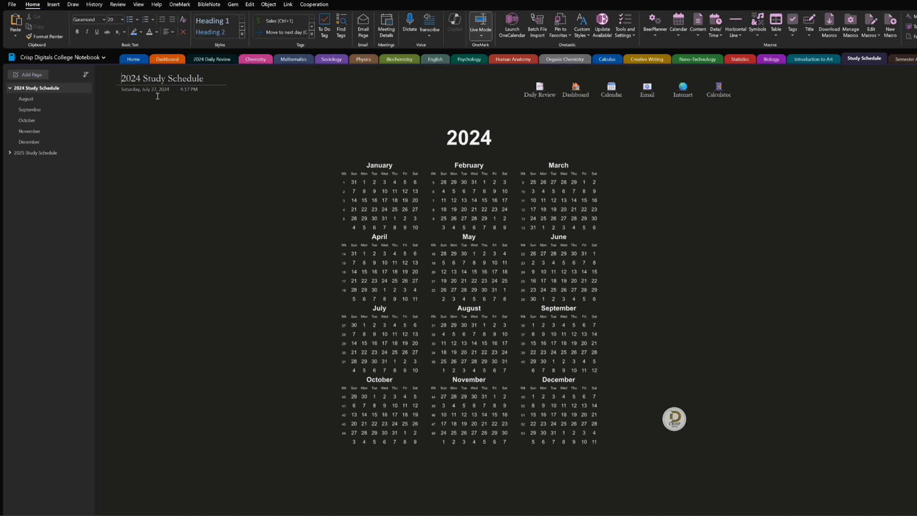
click(22, 100)
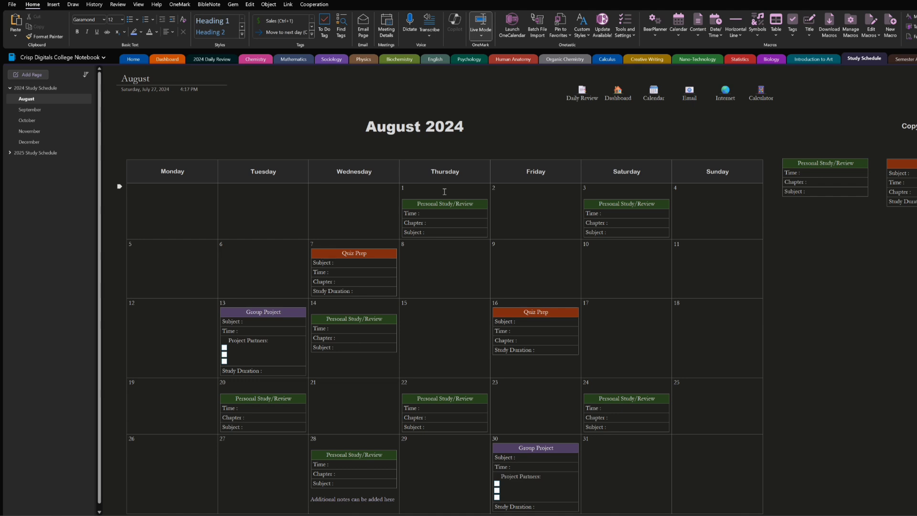
scroll(445, 191, down, 2)
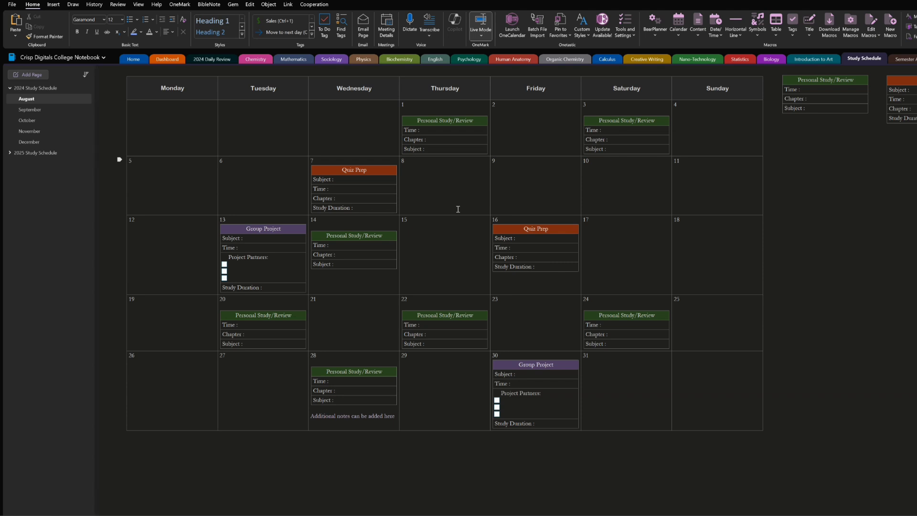
scroll(458, 209, up, 2)
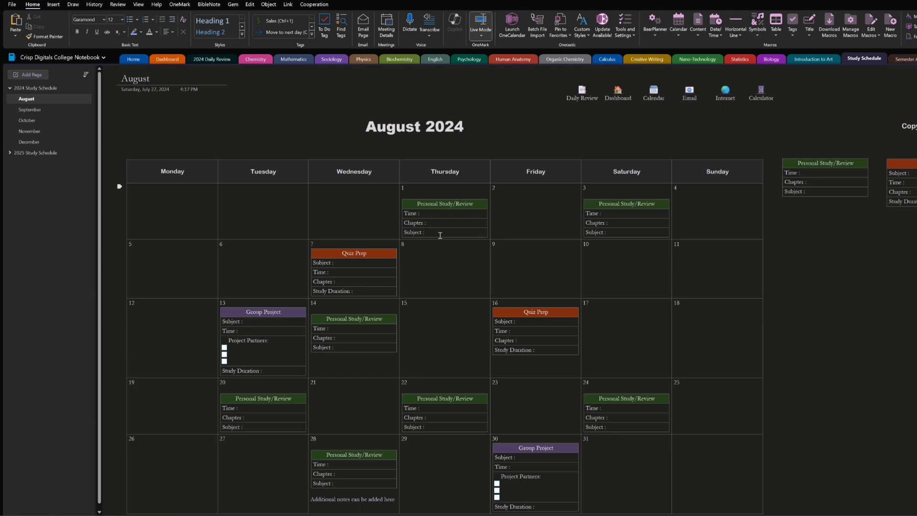
Enter Chemistry as the subject of the Personal Study/Review block on August 1.
click(439, 235)
text(Chemistry)
Fill in three project partners' names in the August 13 Group Project block and tick the first and third.
scroll(430, 232, down, 3)
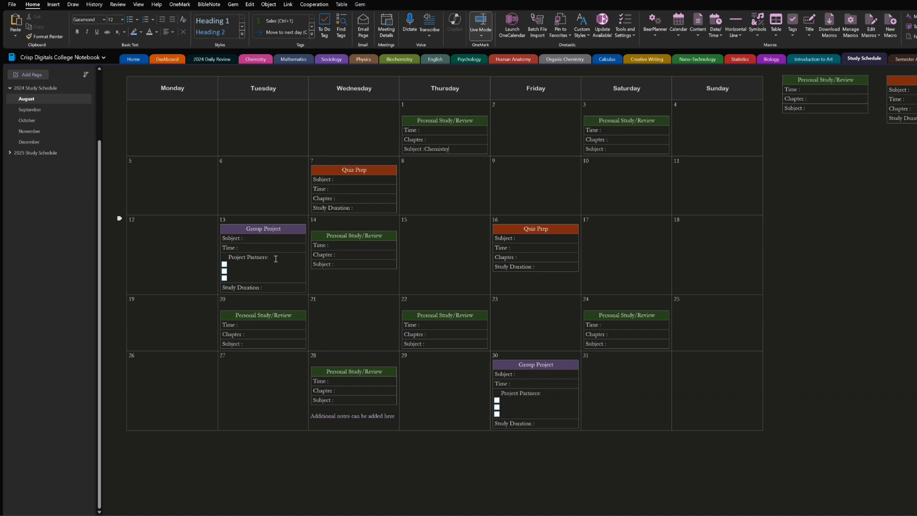
click(228, 264)
text(Mark)
click(244, 270)
text(C)
text(hris)
click(237, 277)
text(Mar)
click(224, 264)
click(224, 278)
Cut the Personal Study/Review blocks from August 24 and August 22.
drag(616, 343, 608, 315)
key(ctrl+x)
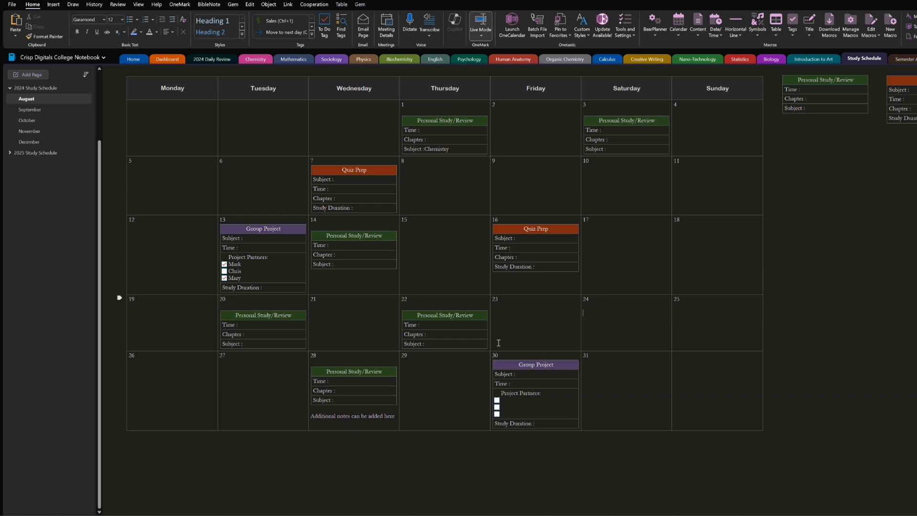
drag(458, 343, 448, 317)
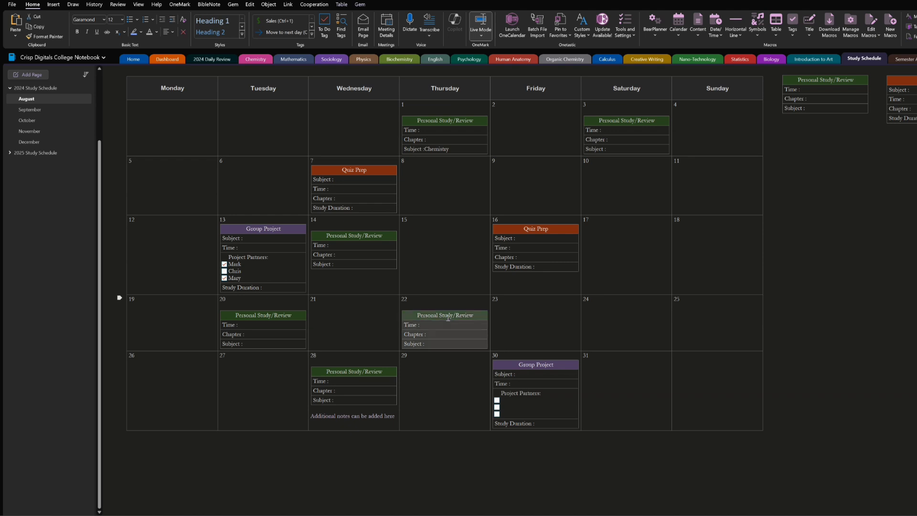
key(ctrl+x)
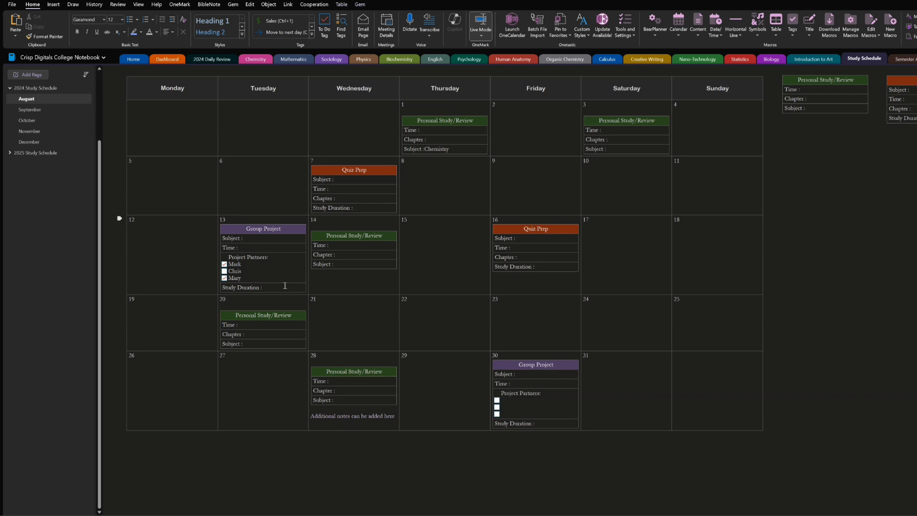
Cut the Group Project block and its leftover title text from August 13.
drag(285, 286, 281, 235)
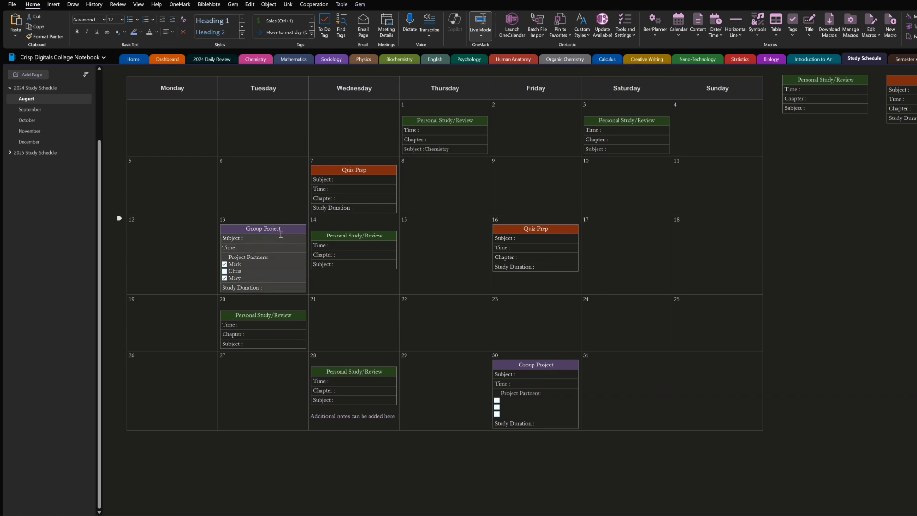
key(ctrl+x)
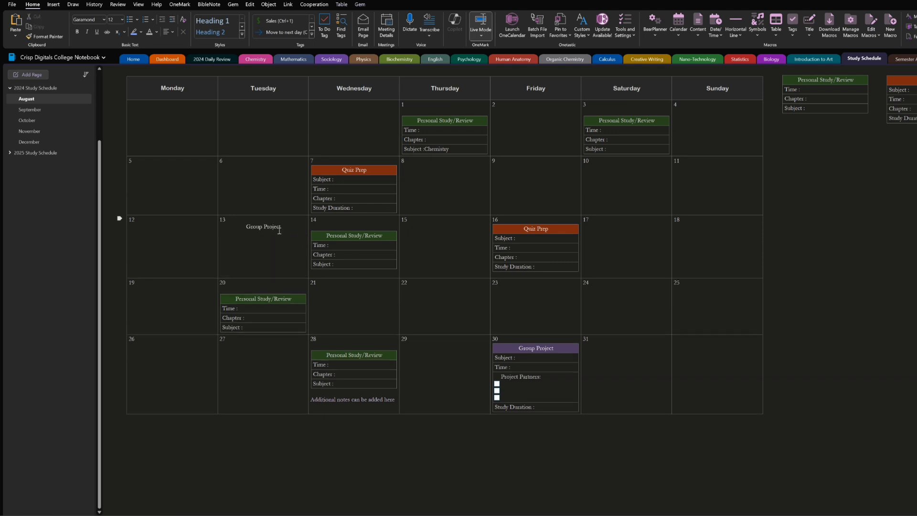
drag(282, 228, 246, 227)
key(ctrl+x)
Copy the Personal Study/Review template beside the calendar and paste it into the August 24 cell.
scroll(764, 287, up, 3)
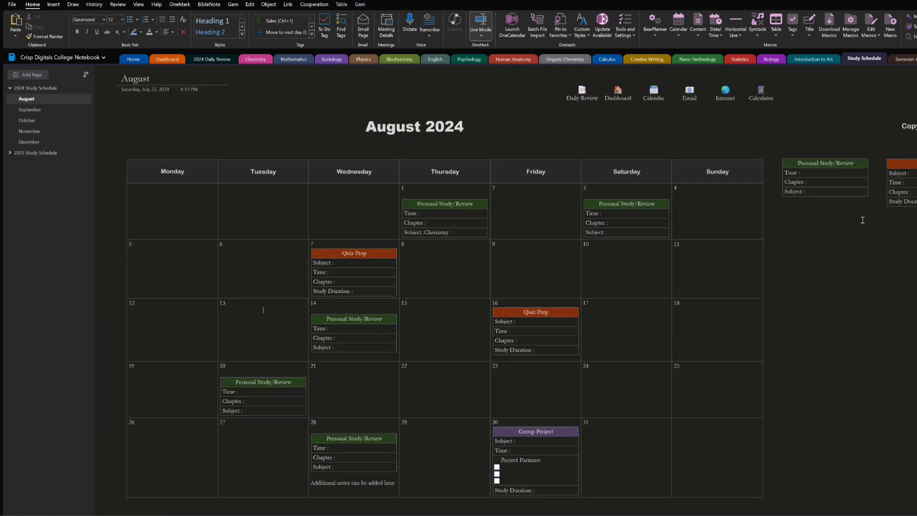
drag(871, 222, 781, 144)
right_click(807, 159)
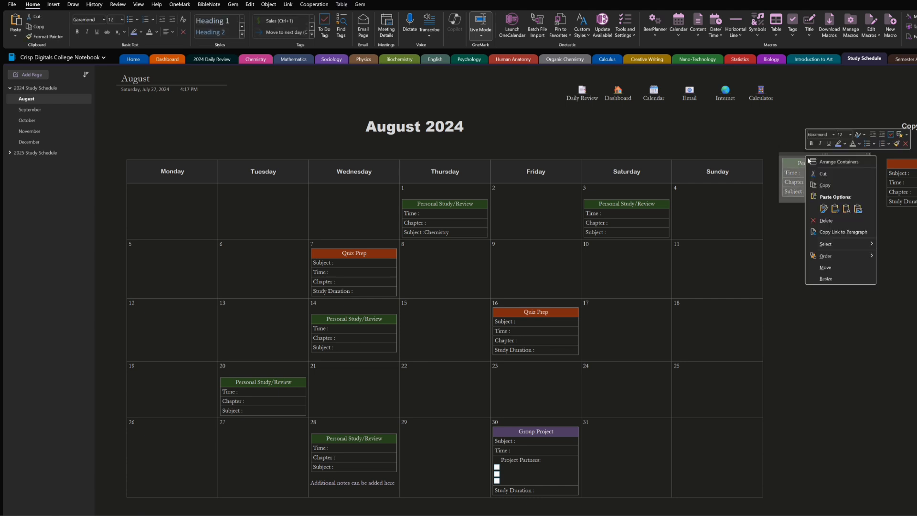
click(825, 185)
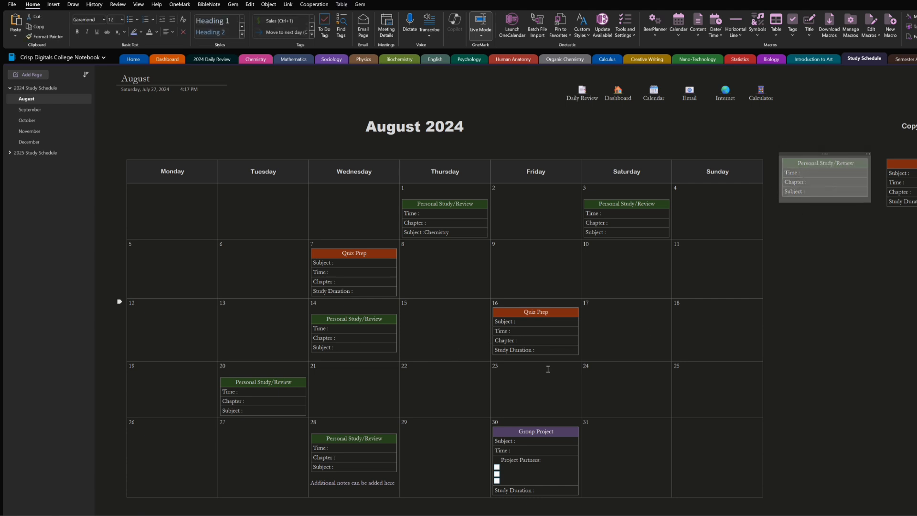
right_click(612, 391)
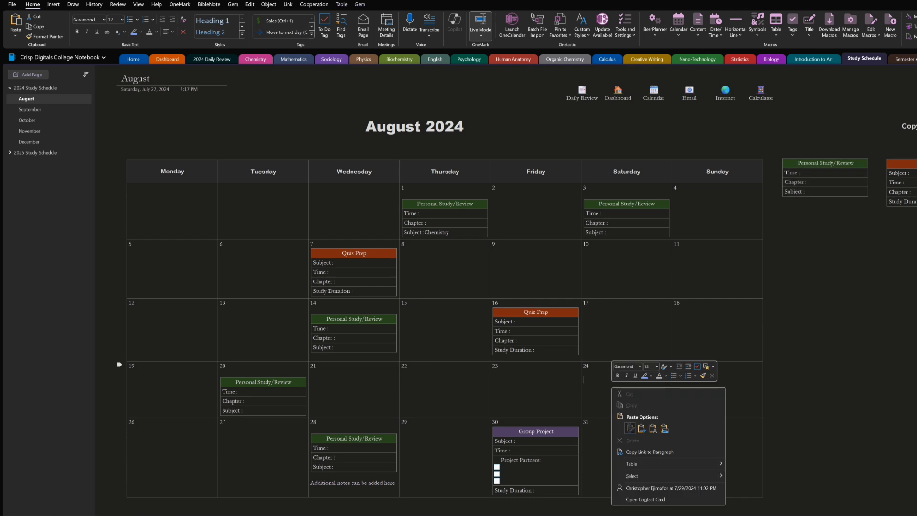
click(630, 429)
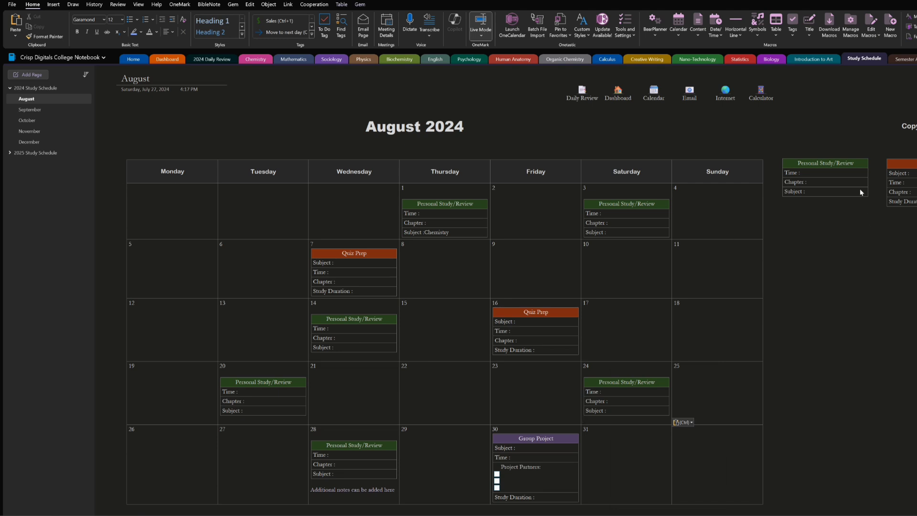
Try moving the Personal Study/Review template itself into the August 4 cell, and undo the move.
click(799, 153)
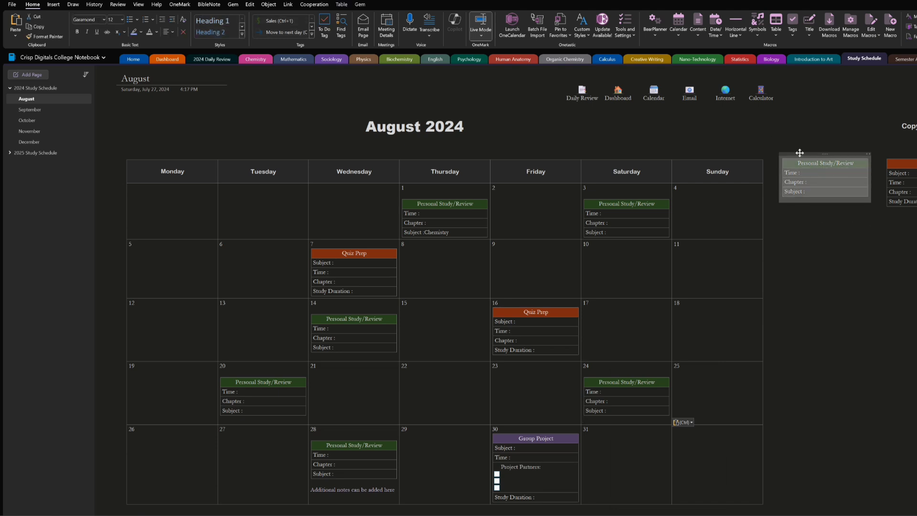
drag(800, 153, 691, 194)
click(835, 275)
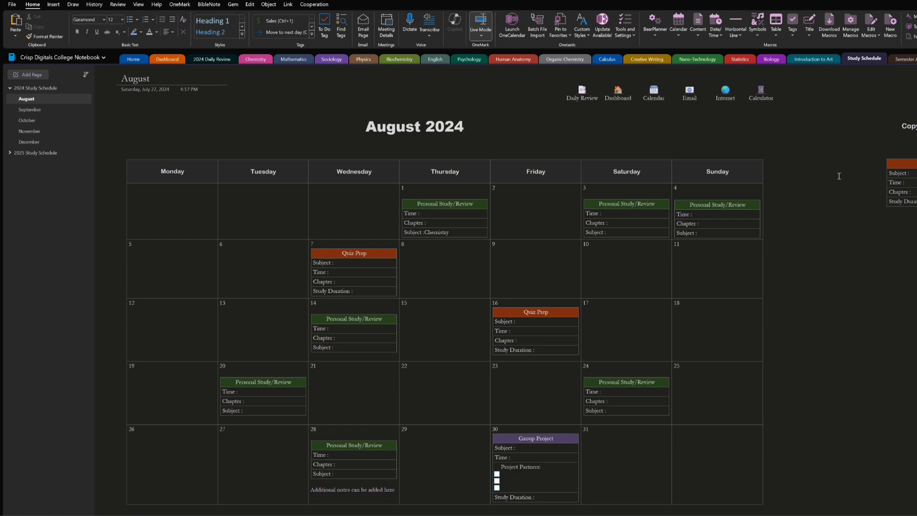
key(ctrl+z)
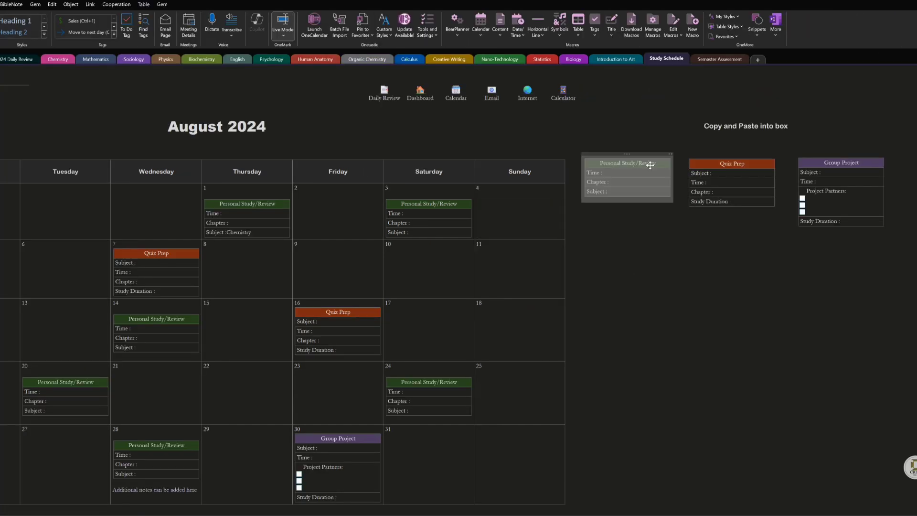
click(757, 243)
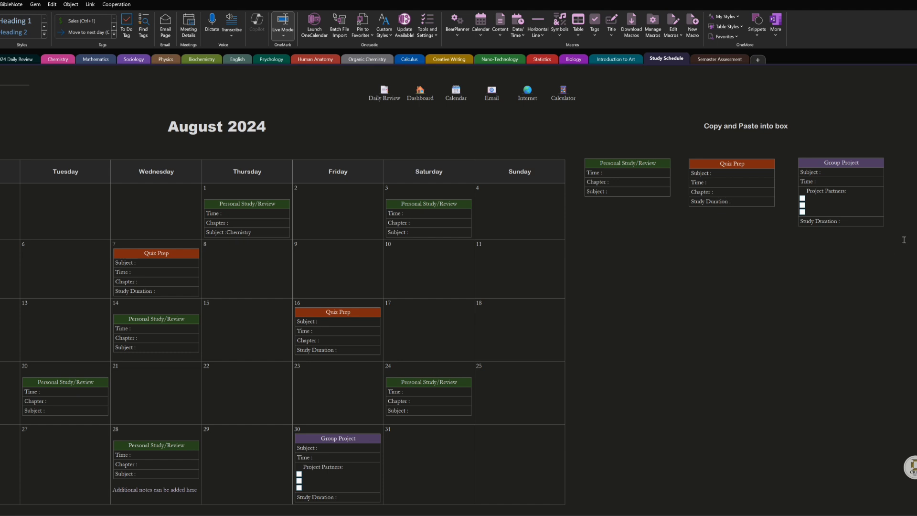
Copy the Group Project template into the August 13 cell, and undo the paste.
click(809, 165)
right_click(809, 165)
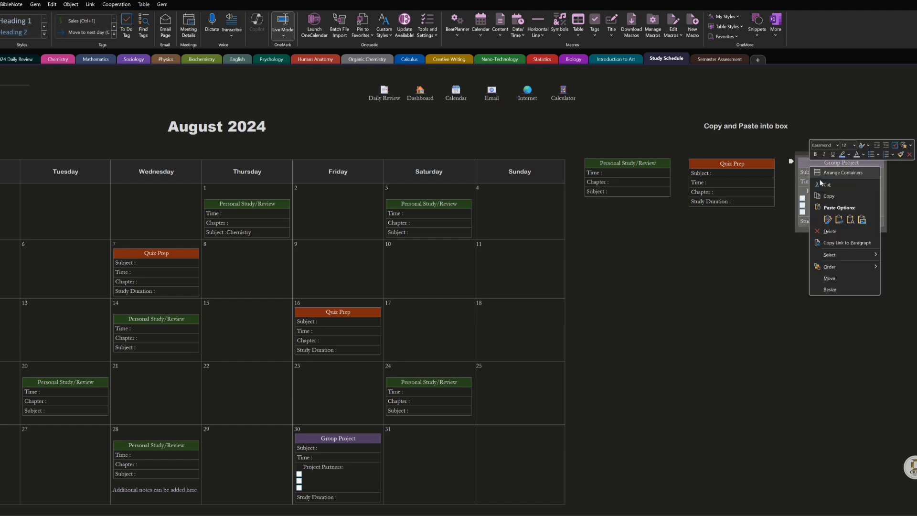
click(825, 195)
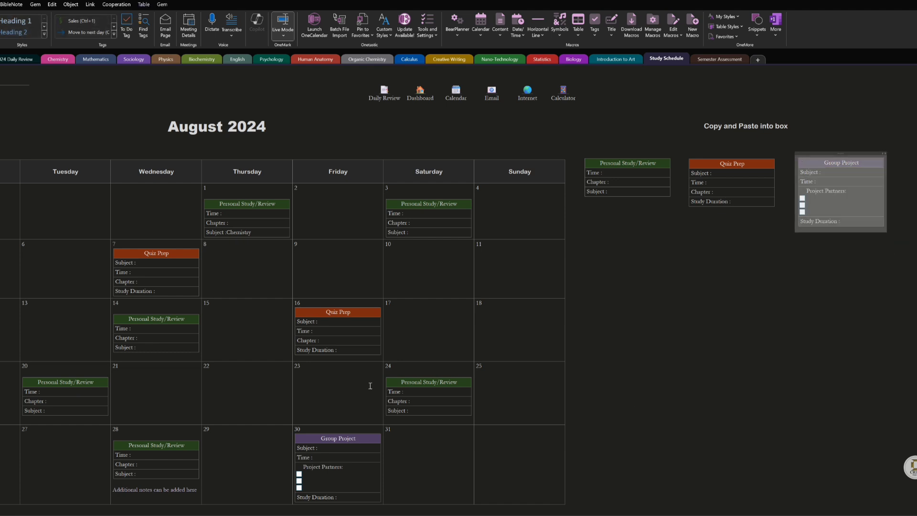
click(47, 317)
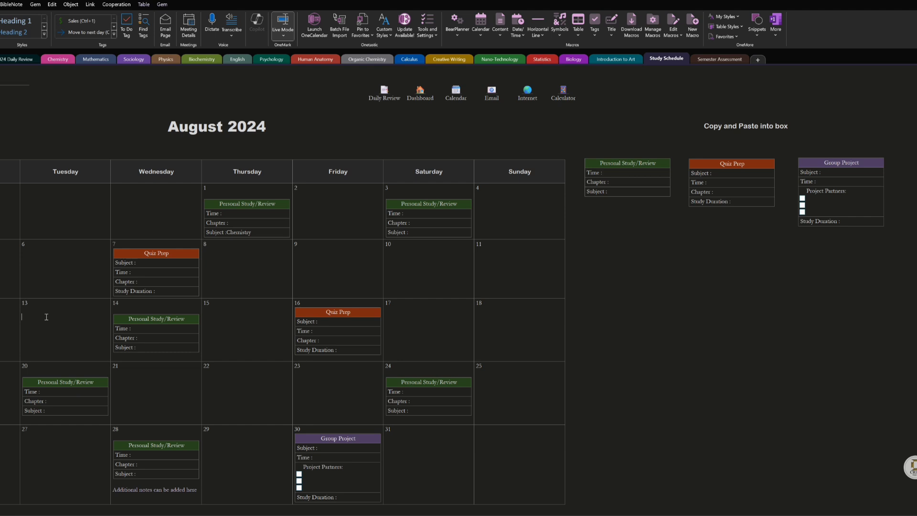
key(ctrl+v)
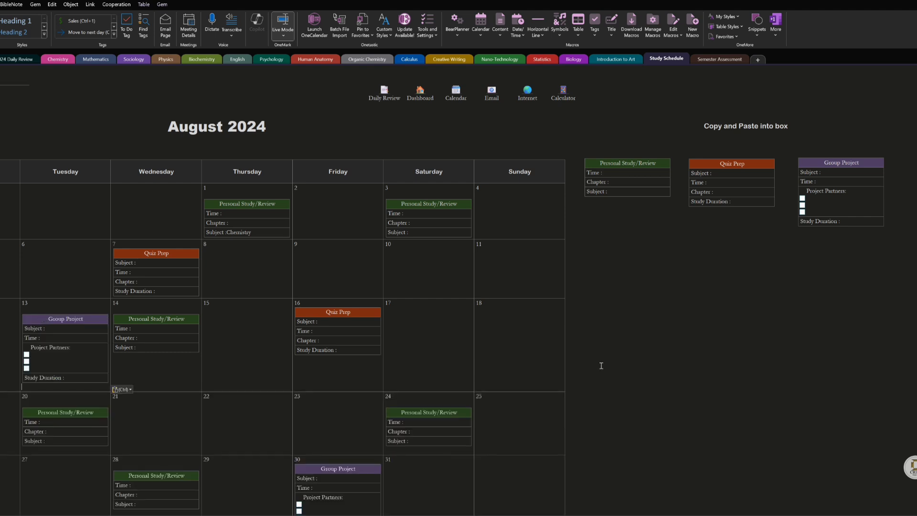
key(ctrl+z)
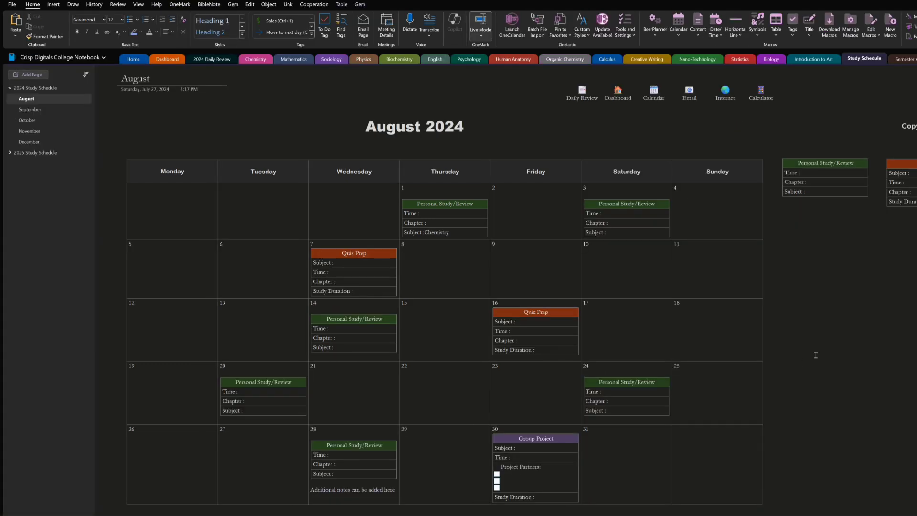
Look through the September to December 2024 schedules and the 2025 Study Schedule with its monthly pages, and return to August 2024.
click(41, 113)
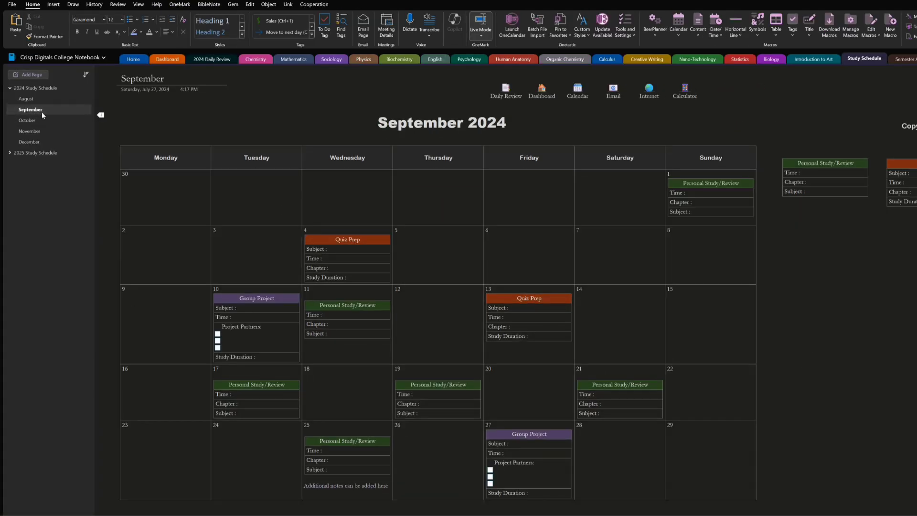
click(37, 122)
click(38, 130)
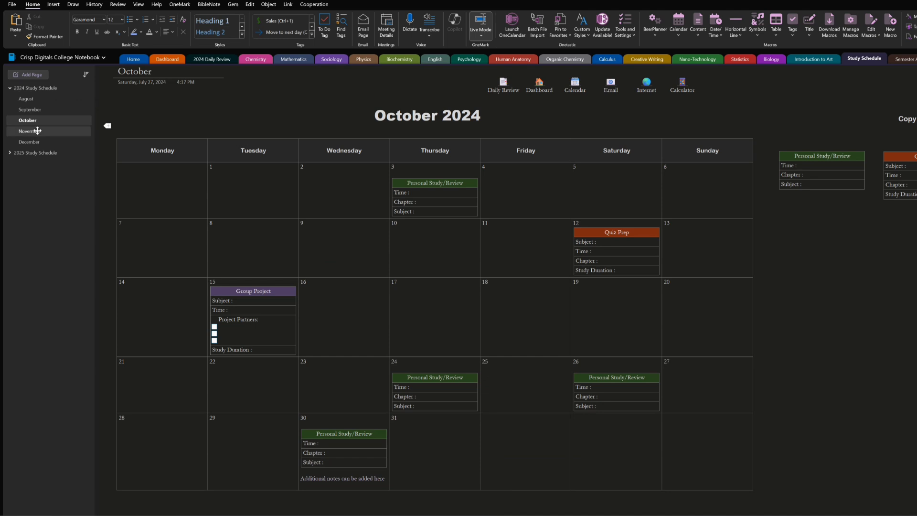
click(39, 143)
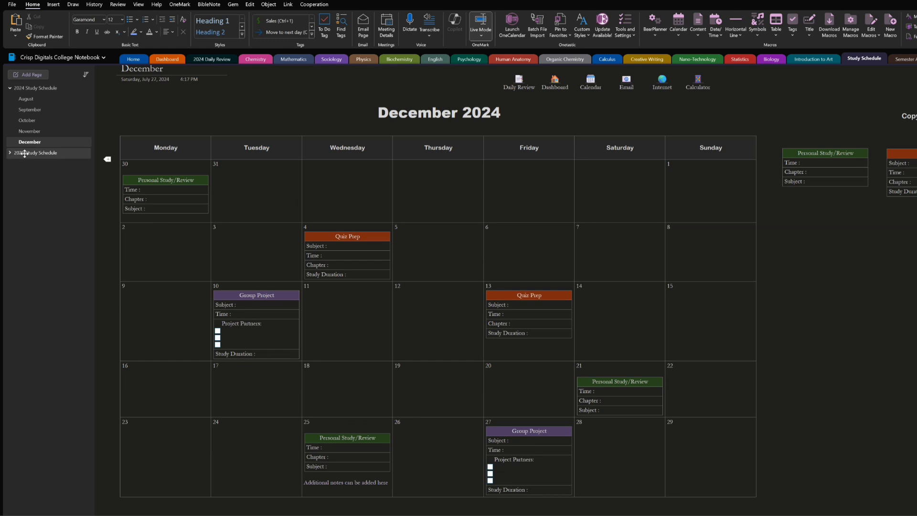
click(25, 153)
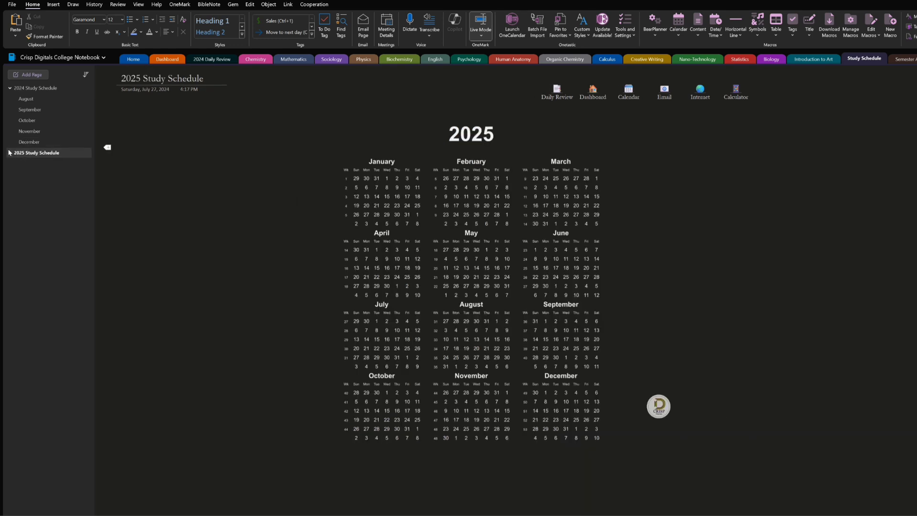
click(9, 153)
click(40, 103)
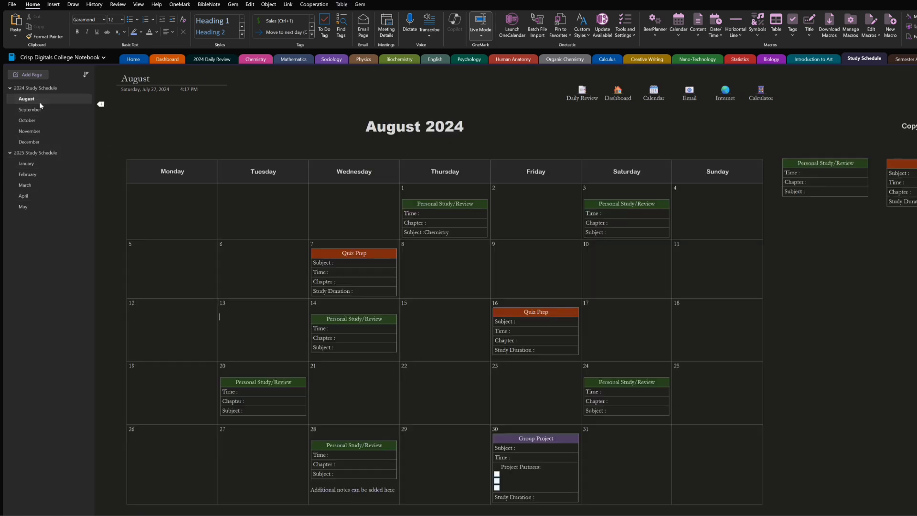
Copy the August page of the 2024 Study Schedule and paste it below May in the 2025 Study Schedule.
right_click(41, 104)
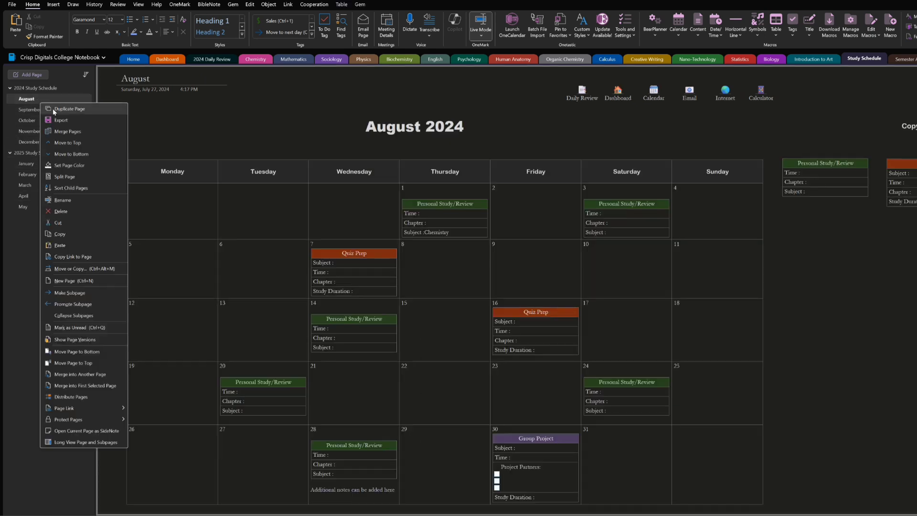
click(60, 234)
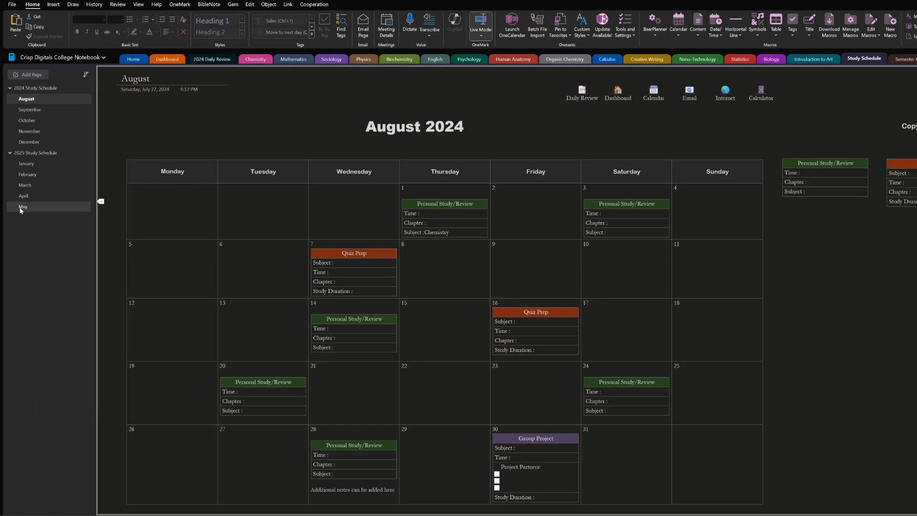
click(22, 206)
right_click(21, 210)
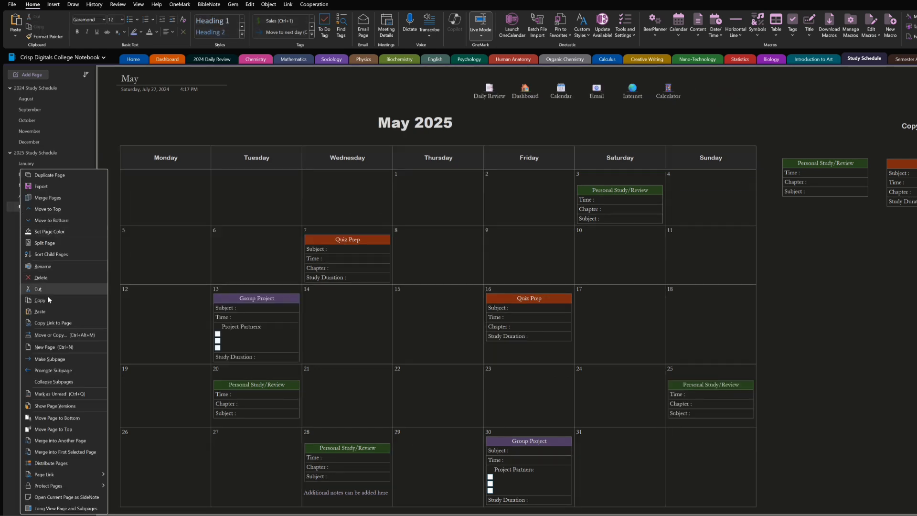
click(48, 309)
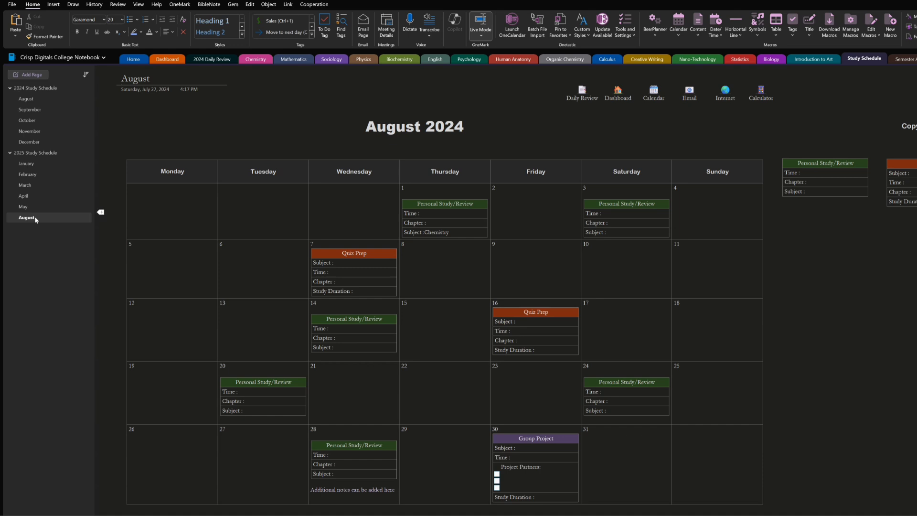
Change the year in the pasted August page's calendar heading to 2025.
click(464, 126)
key(BackSpace)
text(5)
Renumber the first week of the August 2025 calendar with Wednesday as 1, Thursday as 2 and Friday as 3.
click(404, 189)
key(BackSpace)
click(329, 188)
text(1)
click(408, 187)
text(2)
click(509, 188)
text(2)
key(BackSpace)
text(3)
Delete the pasted August page from the 2025 Study Schedule.
right_click(40, 219)
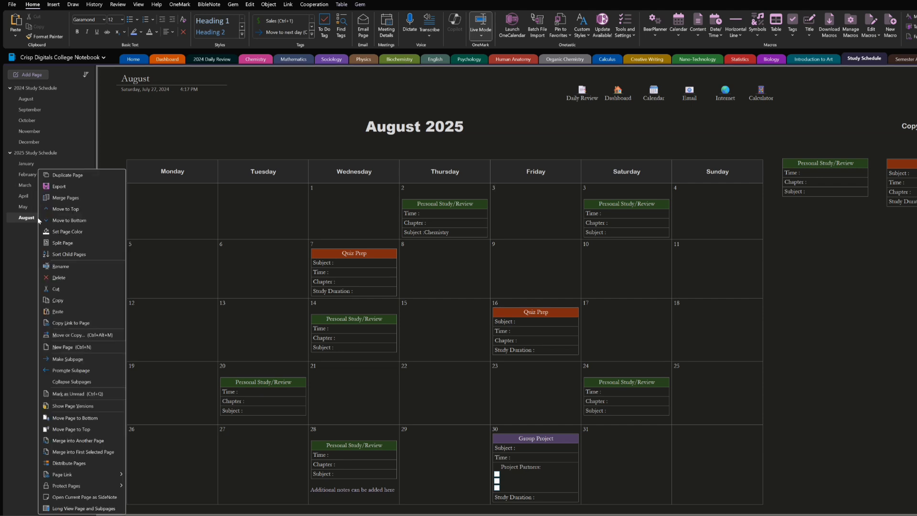
click(58, 277)
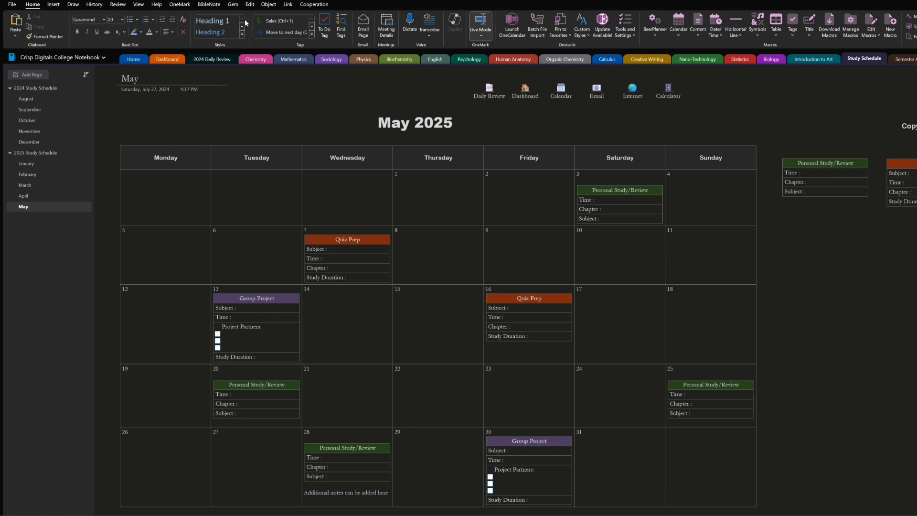
Go to the notebook's Home section and place the cursor in the blank area beside the university title.
click(134, 59)
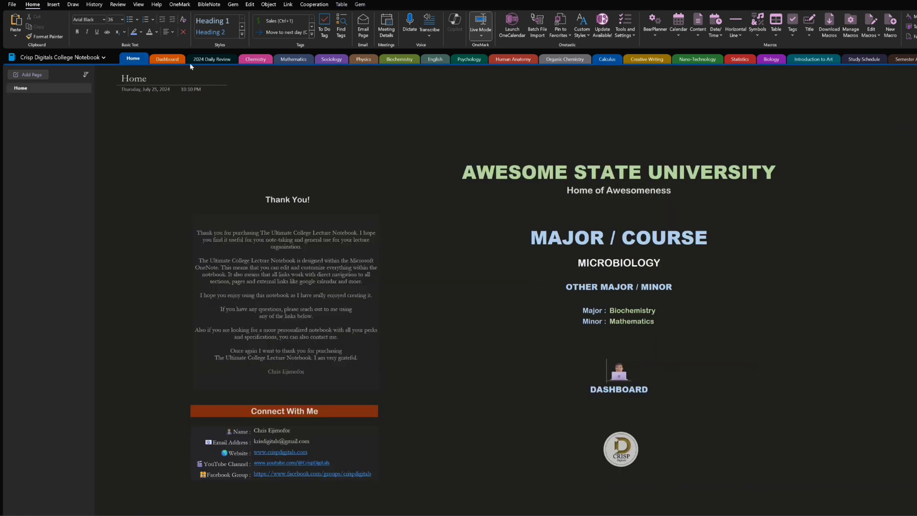
click(851, 203)
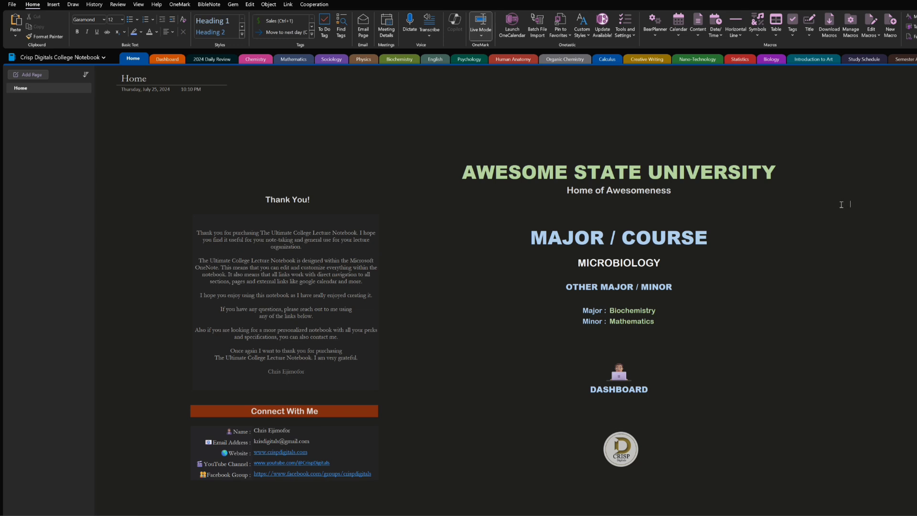